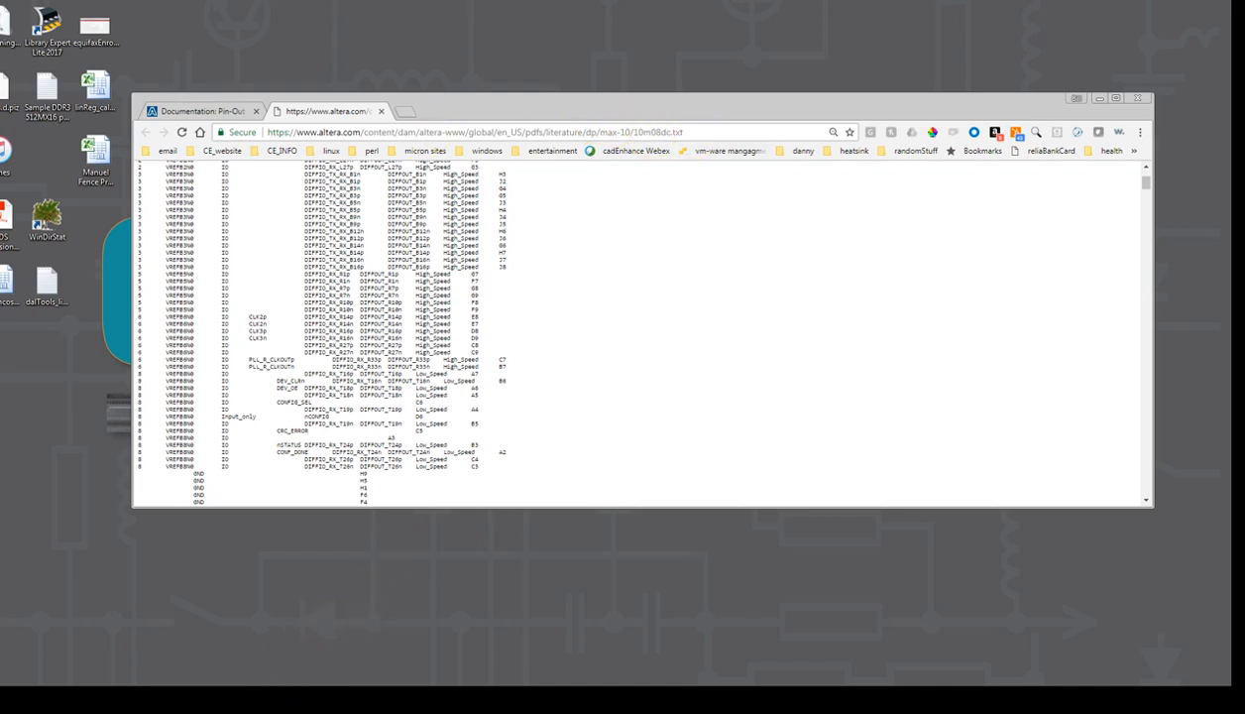
Switch to CadEnhance Part Builder and choose ALTERA_PHYSICAL as the pin report type for part 10M08DCF256A7G.
key(alt+Tab)
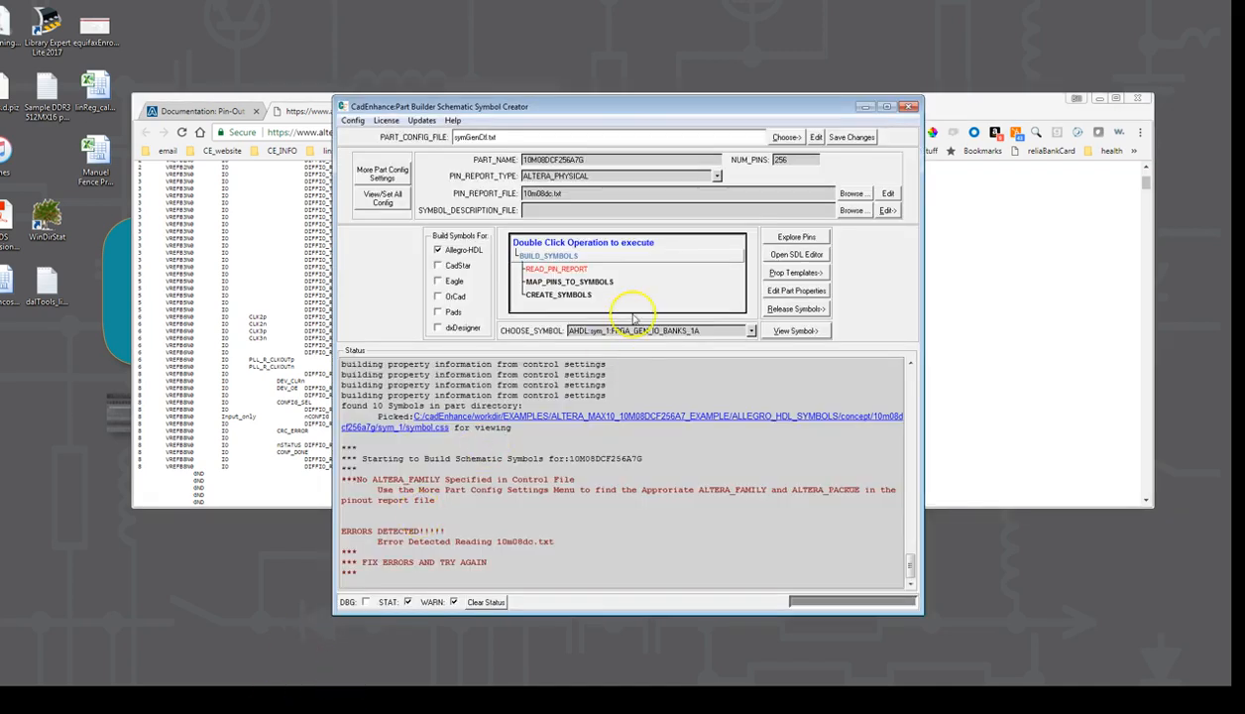
drag(600, 192, 506, 192)
click(586, 192)
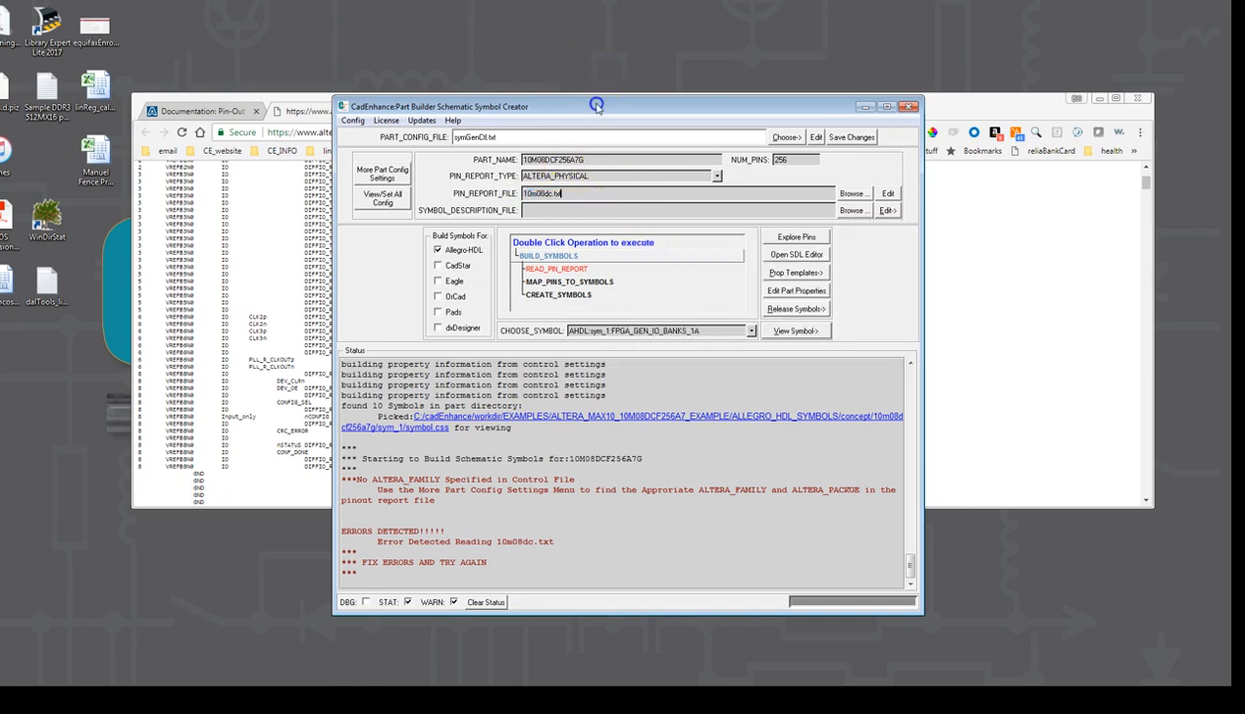
drag(596, 105, 581, 65)
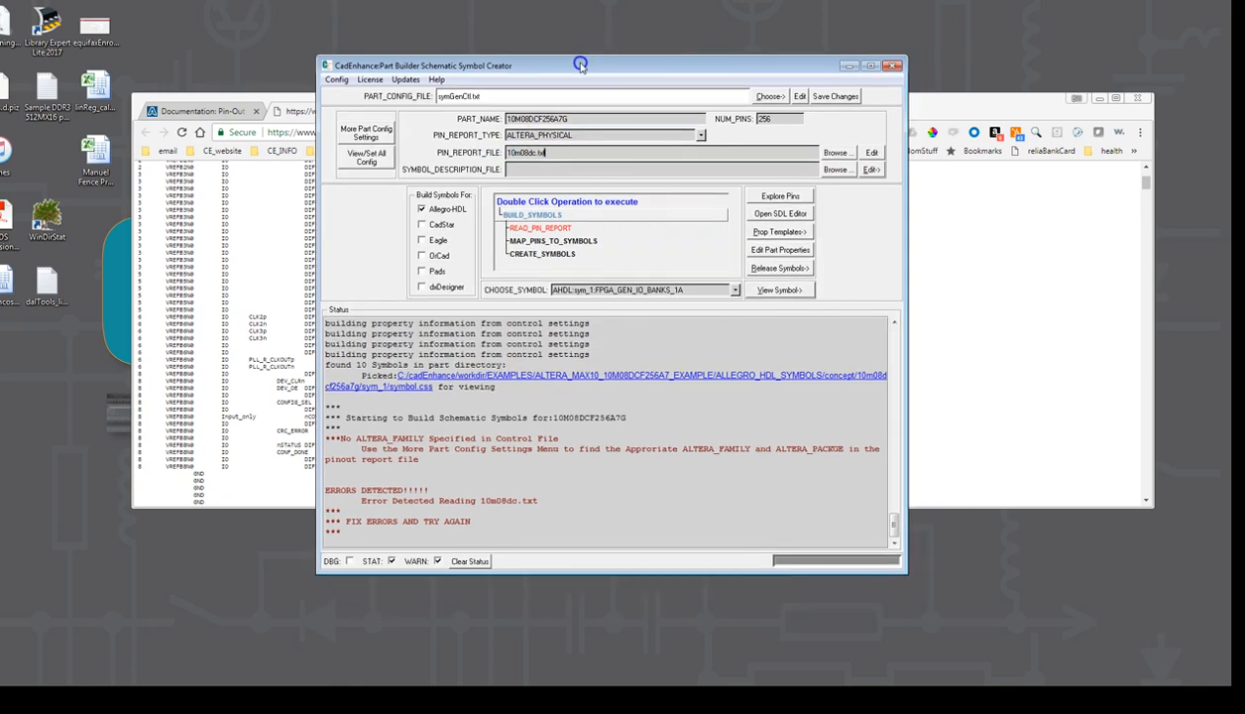
drag(508, 118, 583, 119)
click(577, 117)
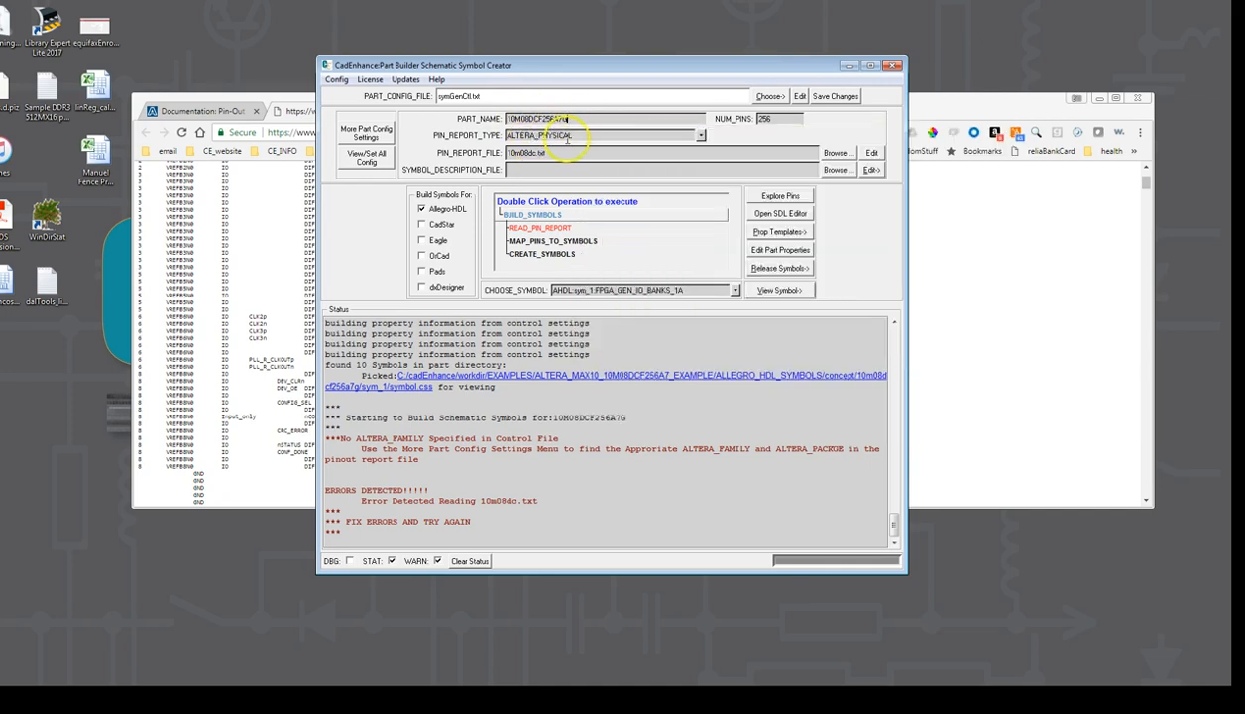
click(701, 135)
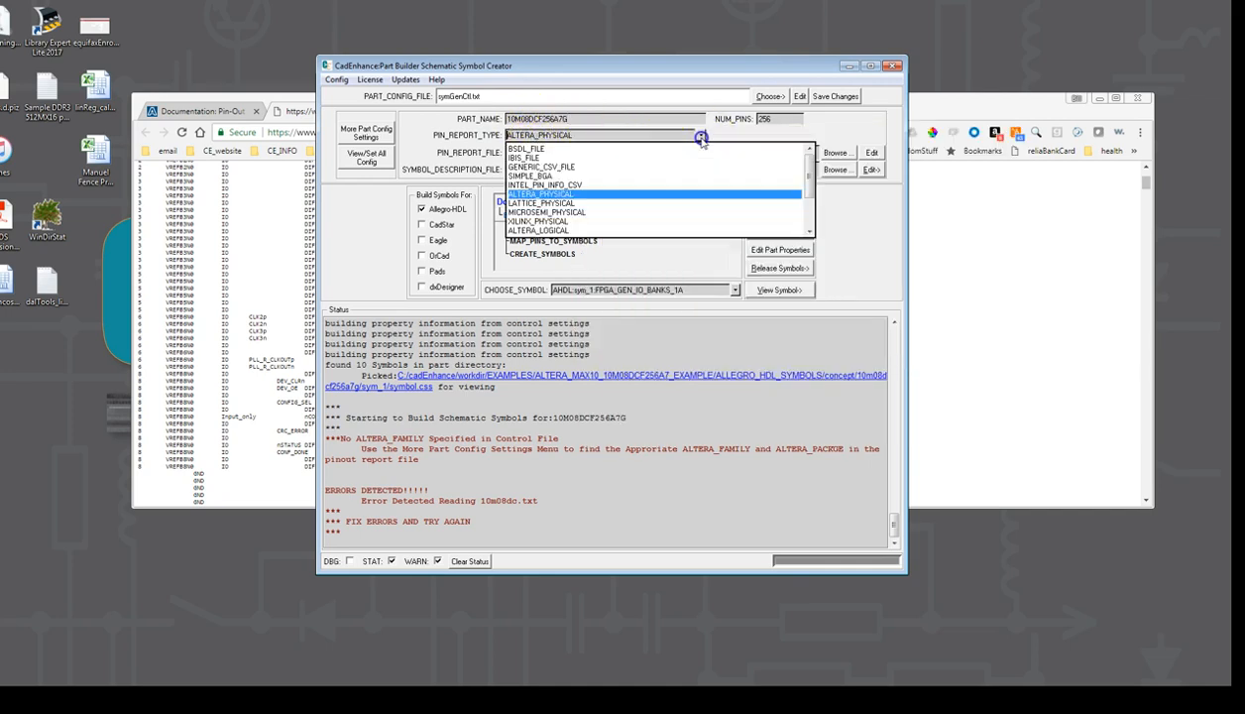
click(628, 194)
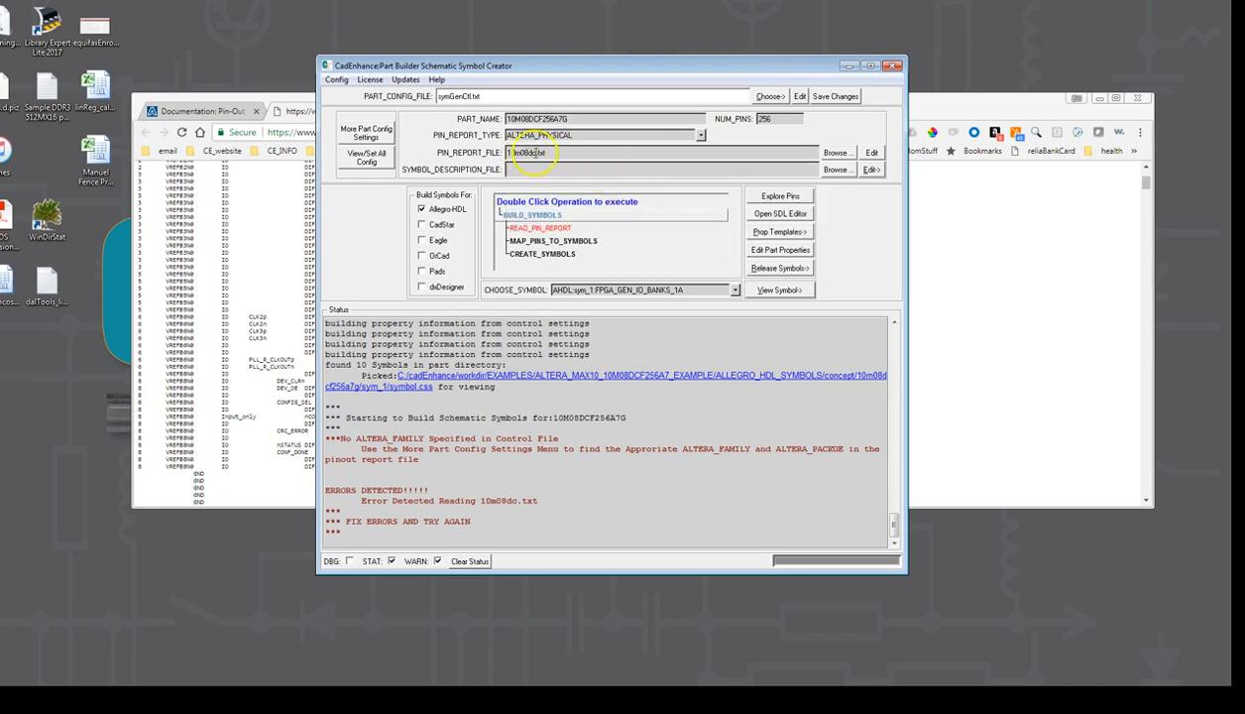
Select 10m08dc.txt from the ALTERA_MAX10_10M08DCF256A7_EXAMPLE folder as the pin report file.
click(835, 153)
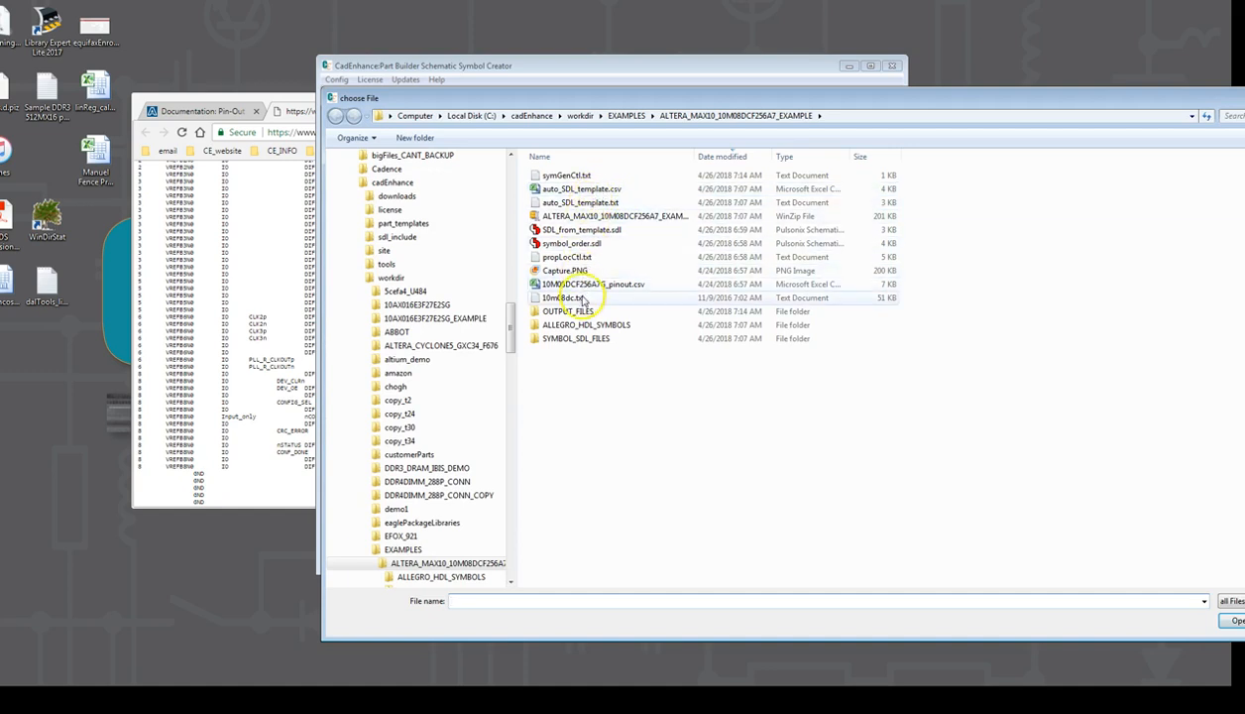
click(563, 297)
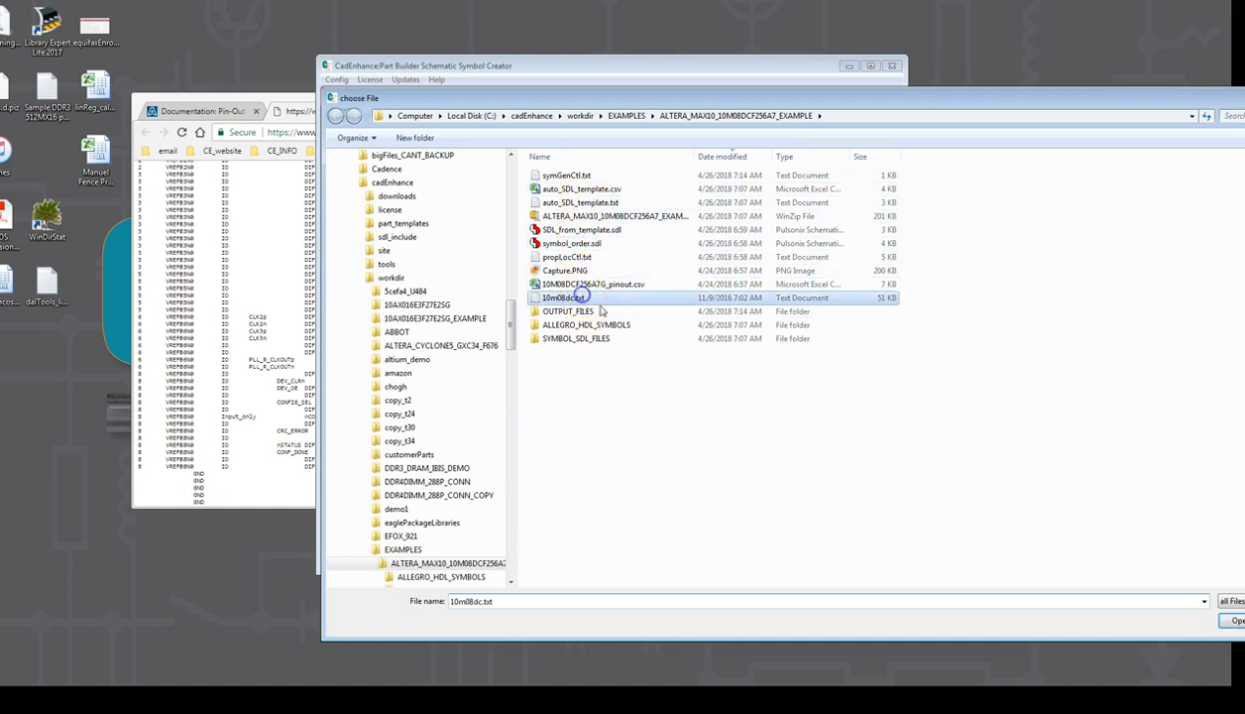
drag(912, 96, 765, 80)
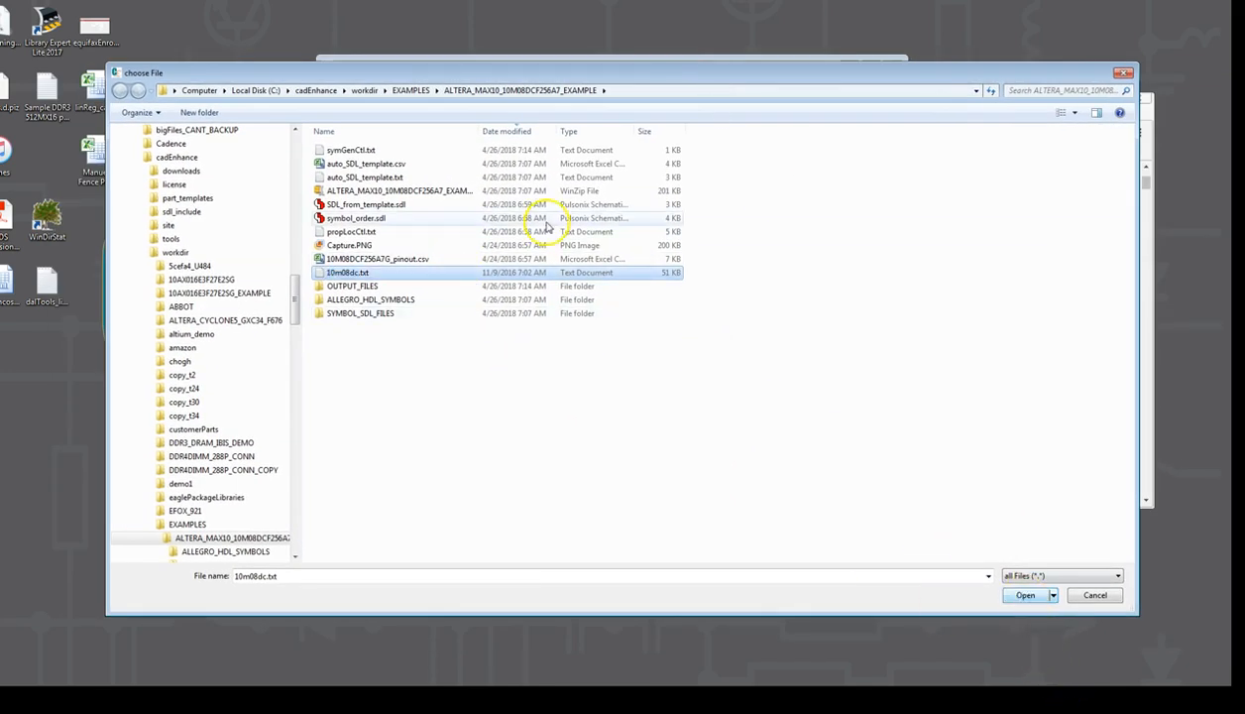
click(1028, 595)
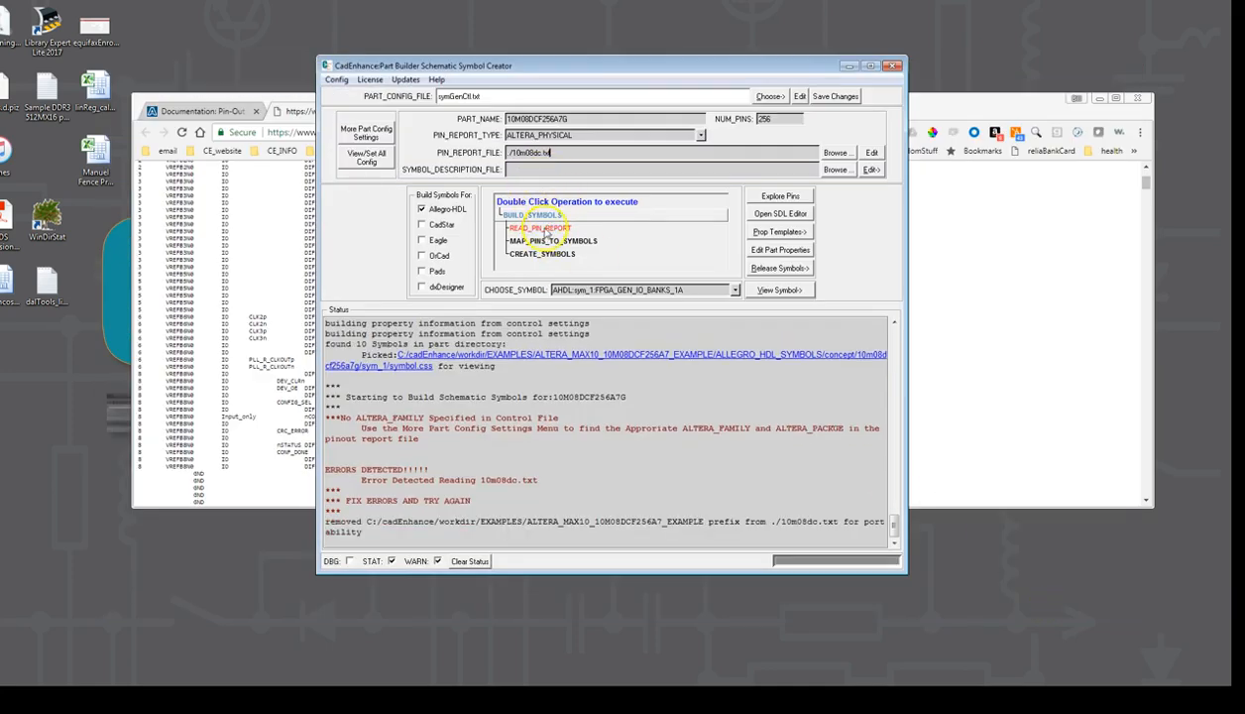
Clear the status log and try to run the READ_PIN_REPORT operation.
click(474, 562)
double_click(549, 230)
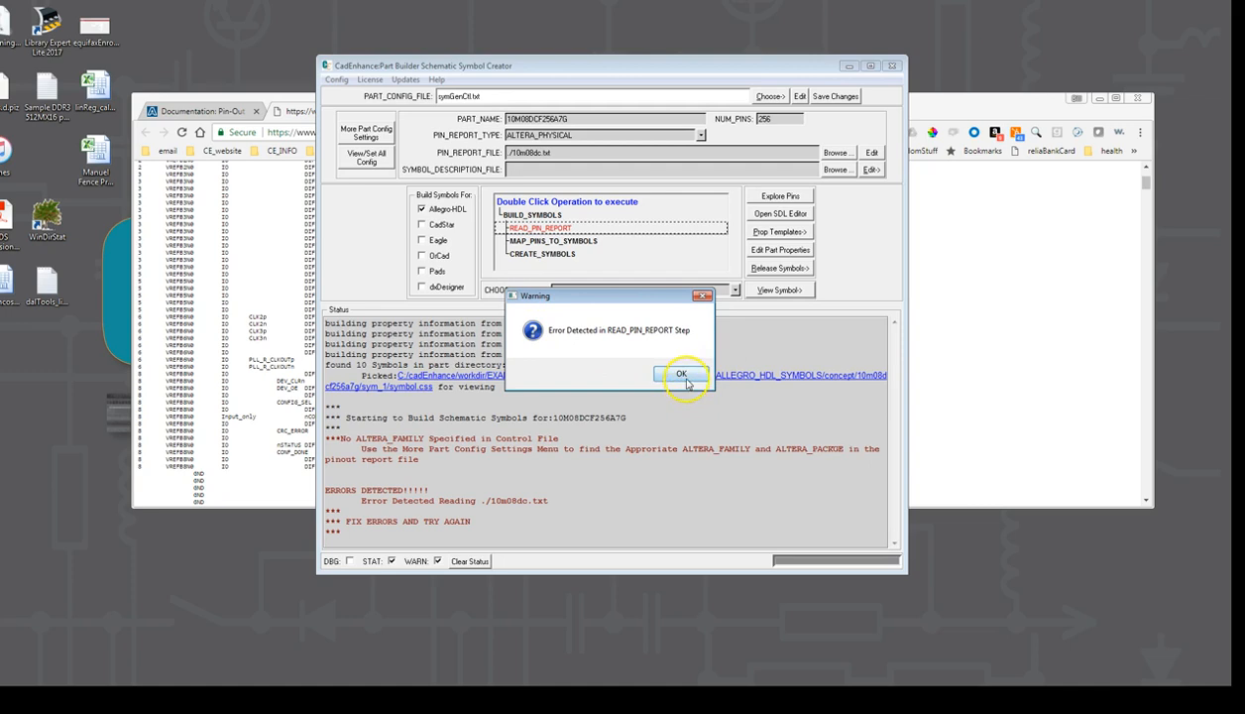
click(678, 374)
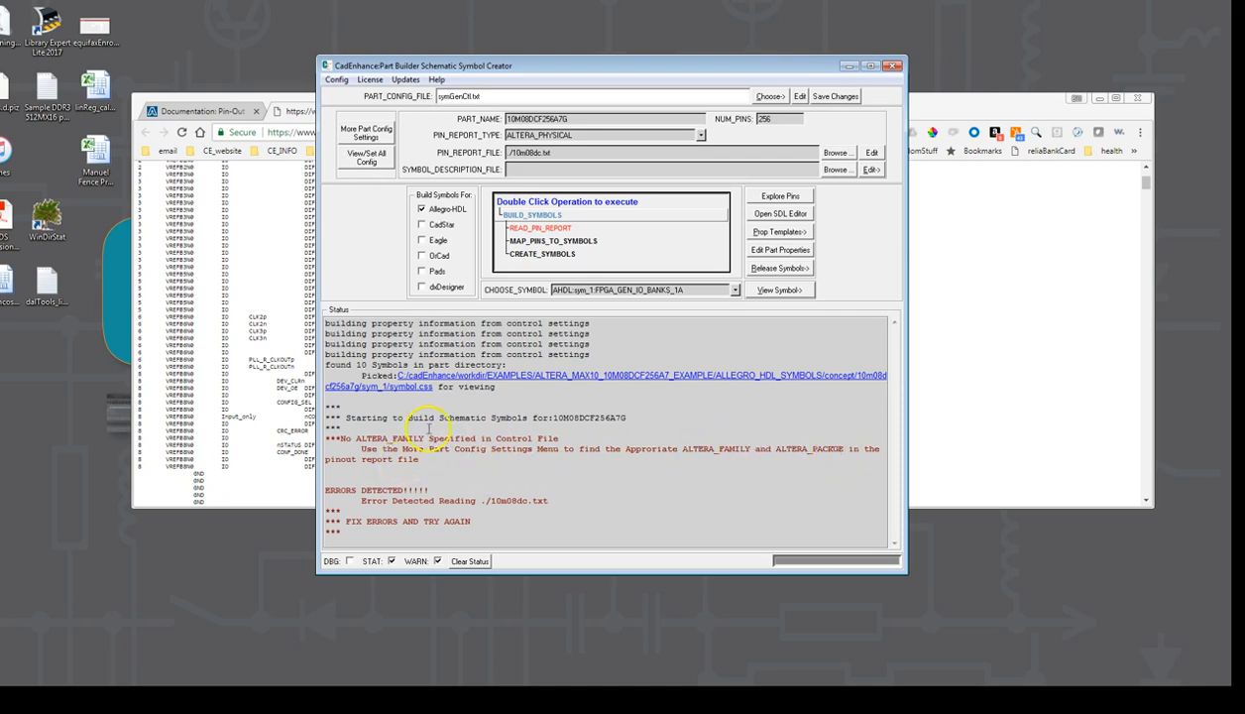
Set the Altera package to F256 in the extra part config options and save the minimal config settings.
click(366, 136)
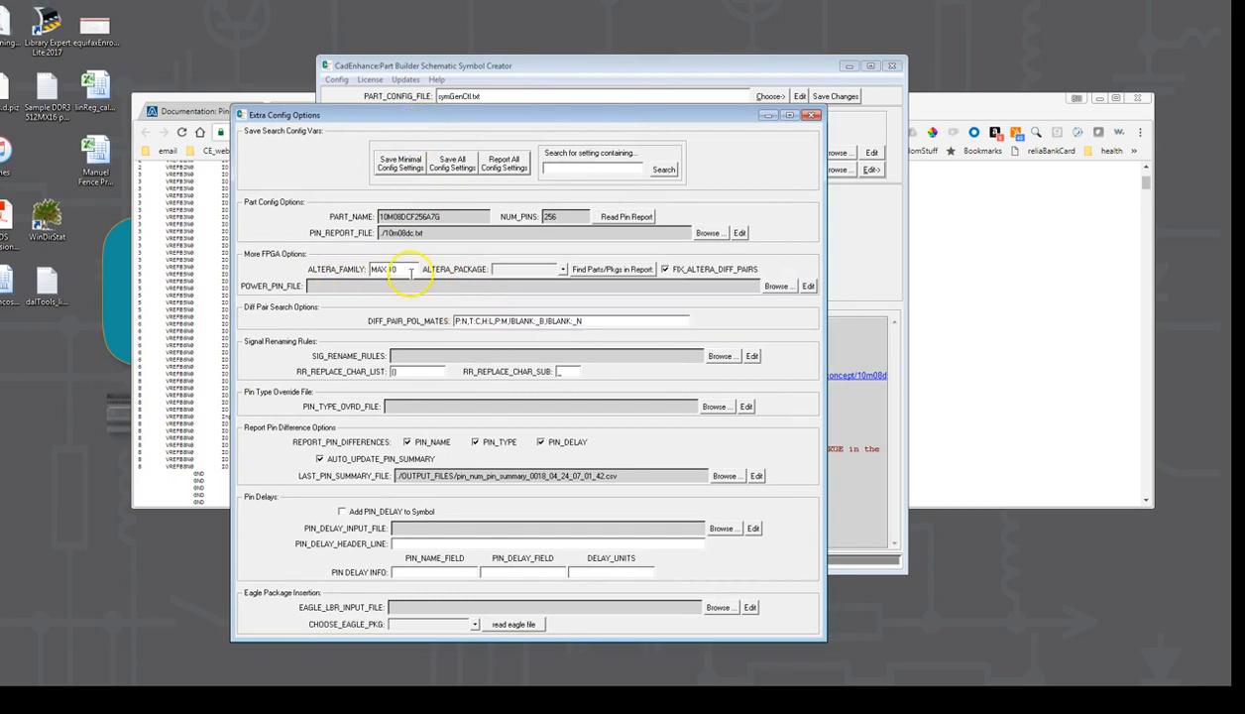
click(565, 271)
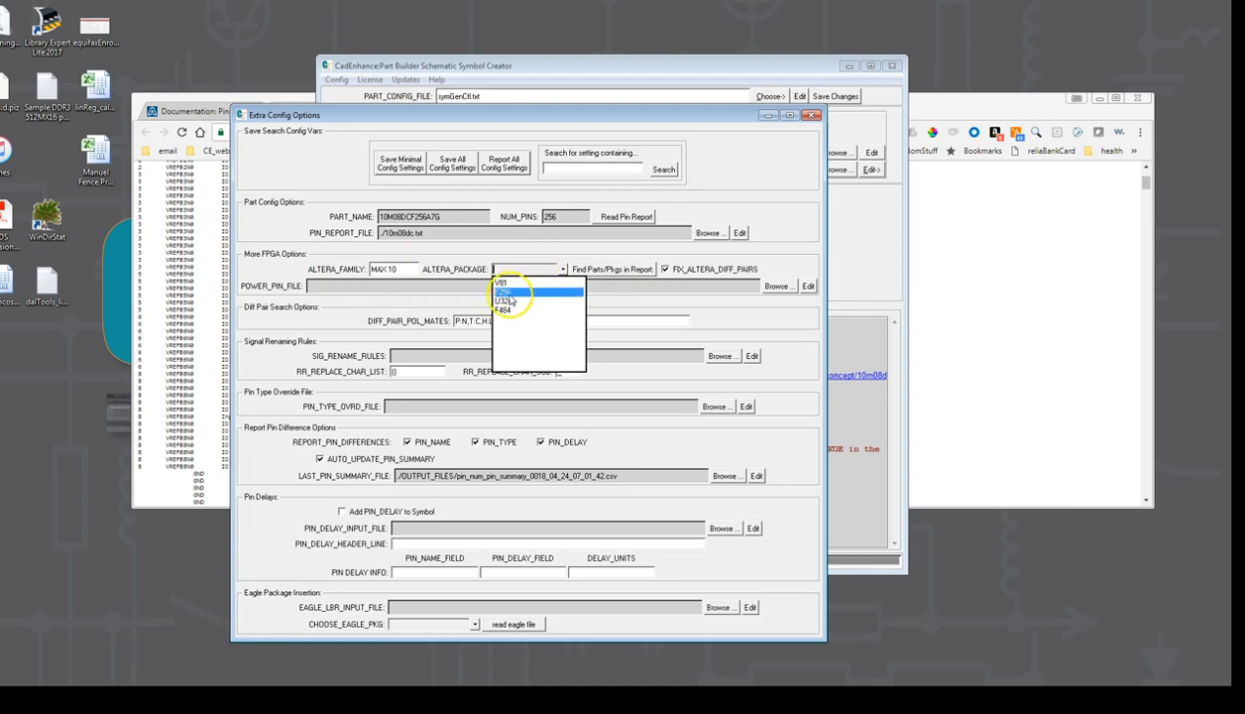
click(504, 294)
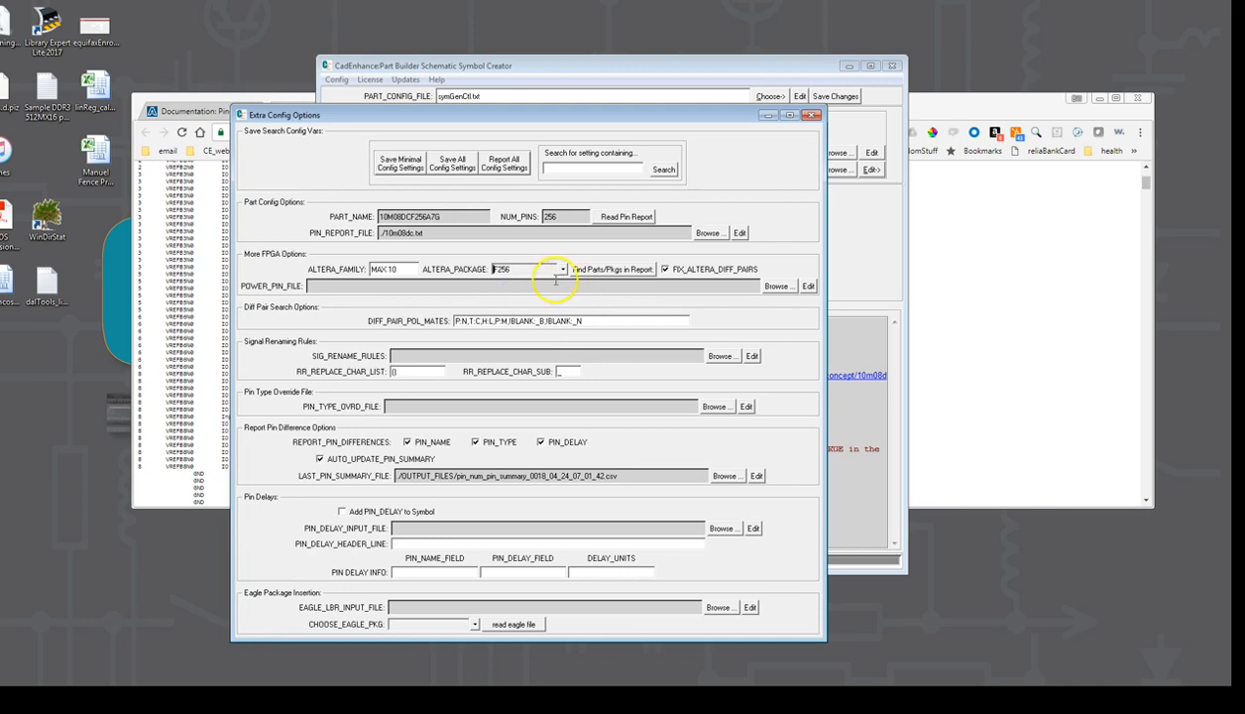
mouse_move(523, 270)
click(401, 163)
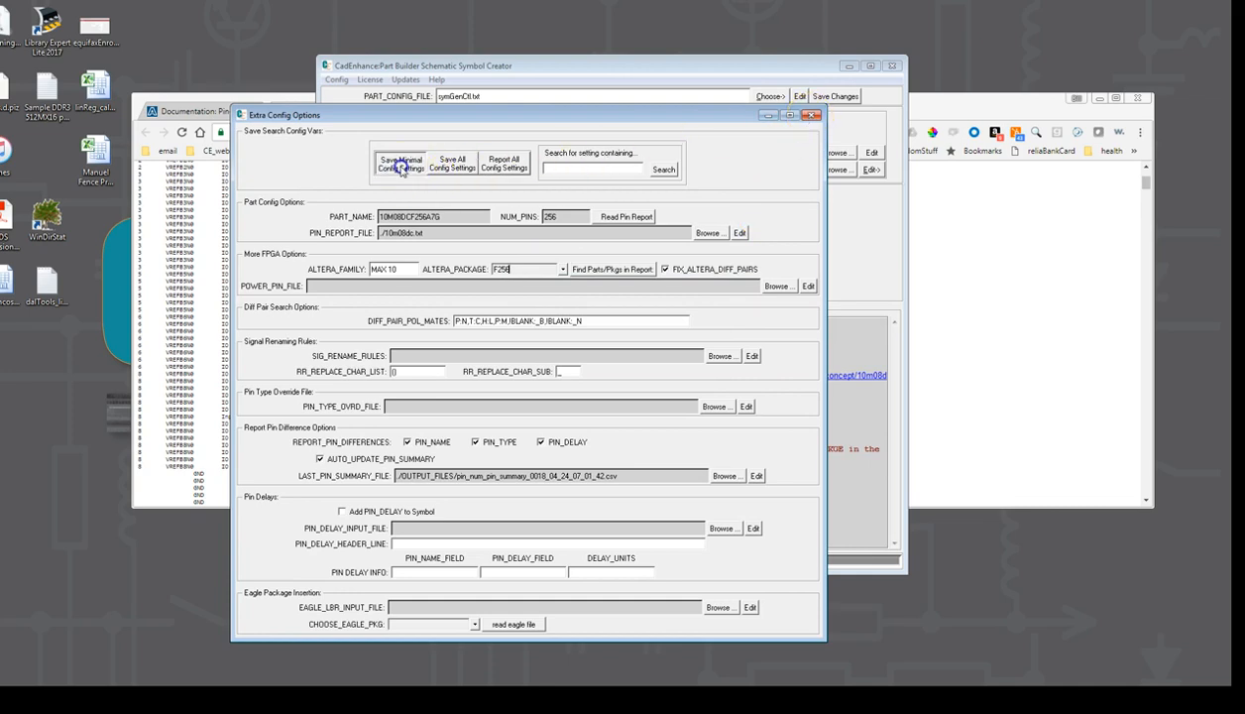
click(811, 115)
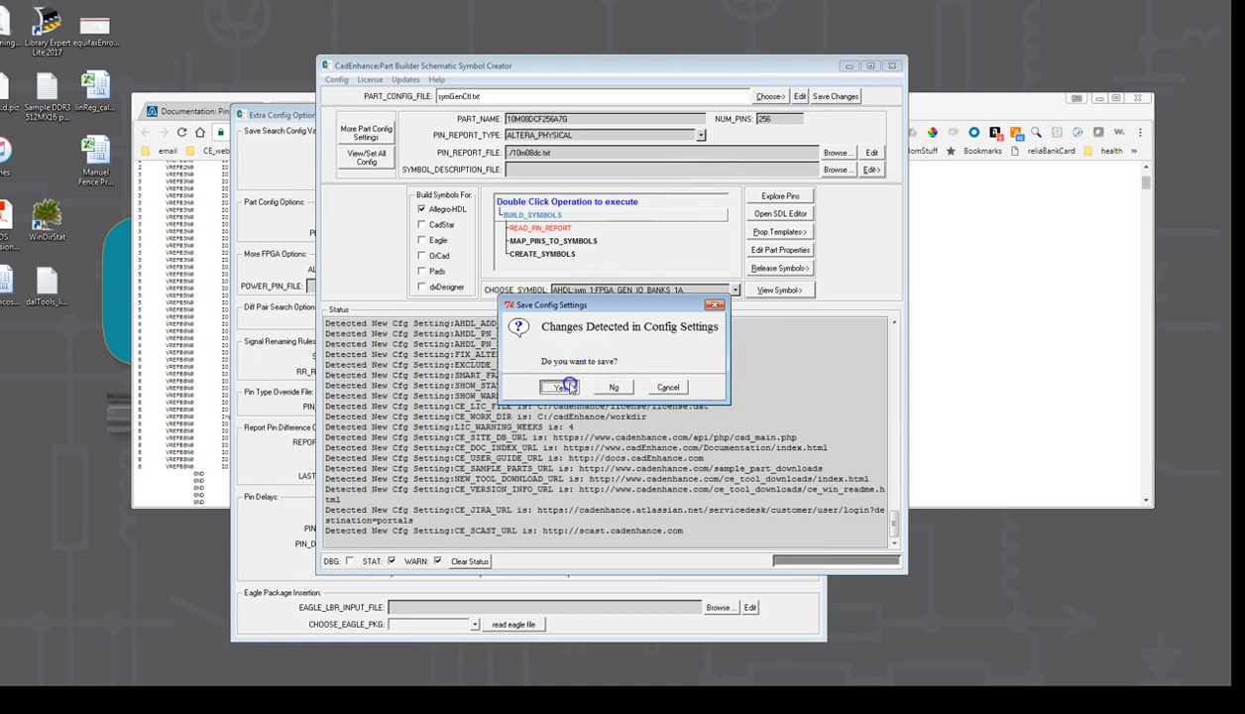
click(617, 388)
Run the READ_PIN_REPORT operation and review the pin summary files and auto-detected I/O banks in the status log.
double_click(544, 228)
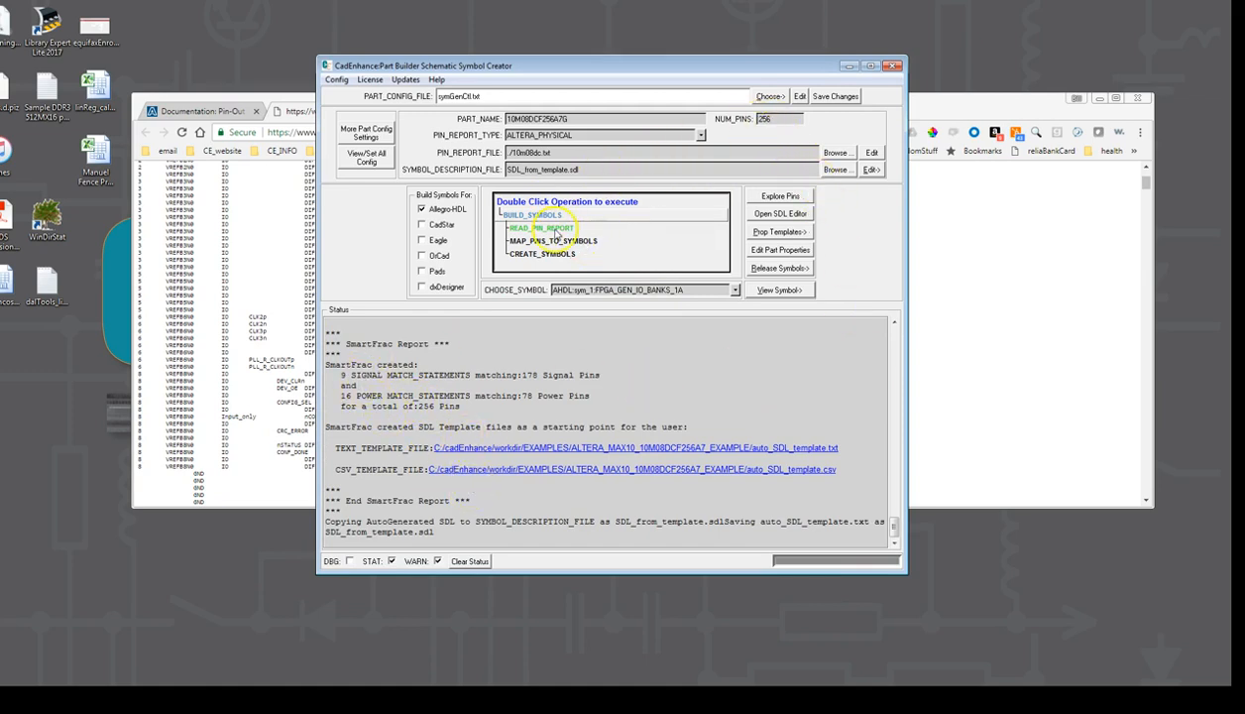
click(496, 355)
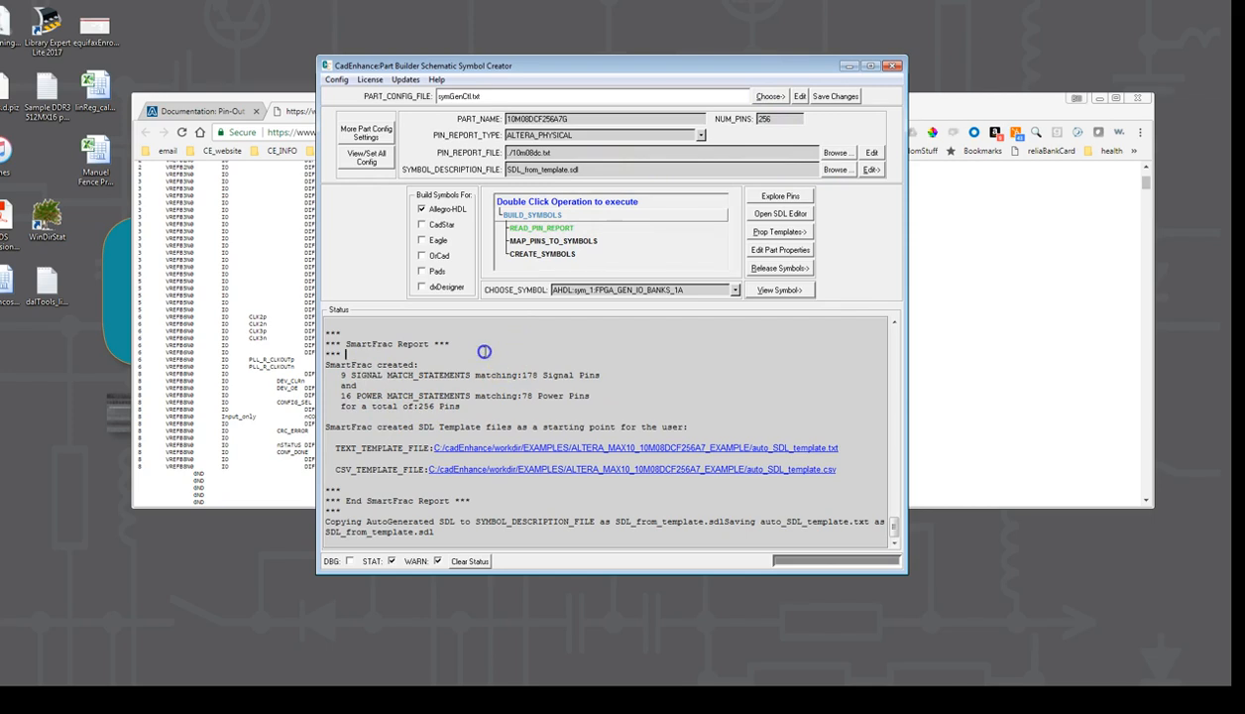
scroll(486, 352, up, 5)
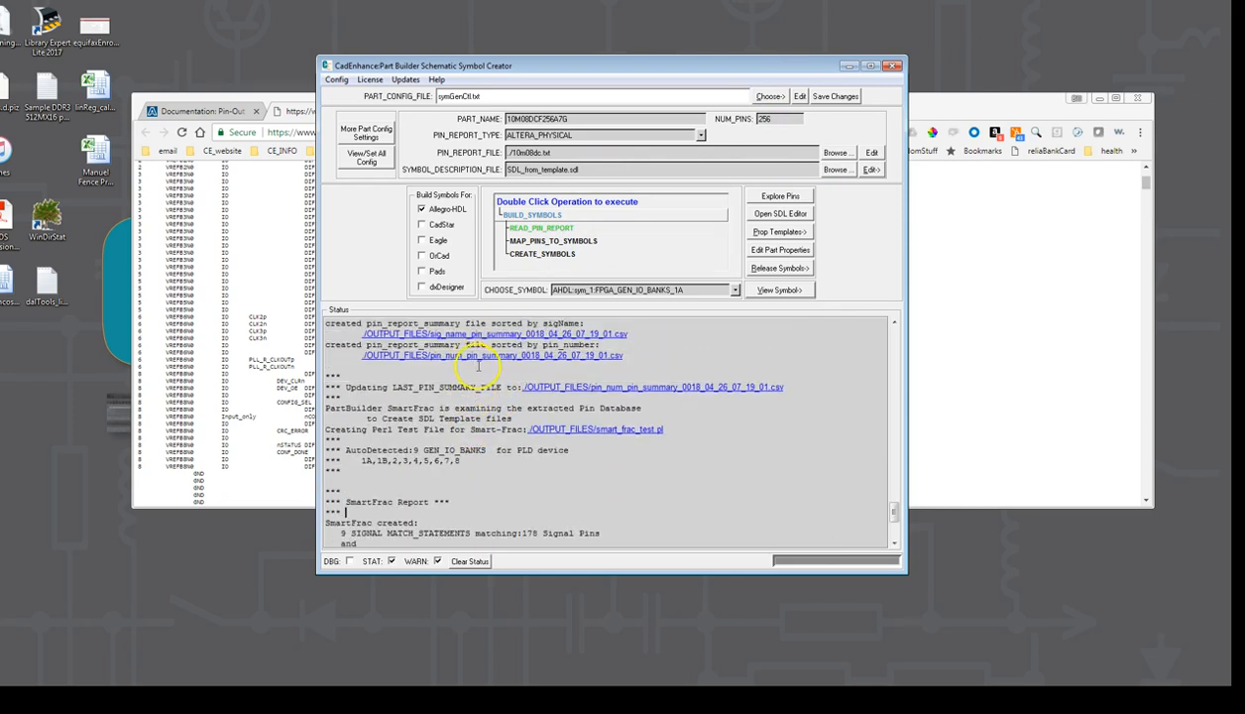
scroll(476, 369, up, 2)
scroll(446, 396, down, 2)
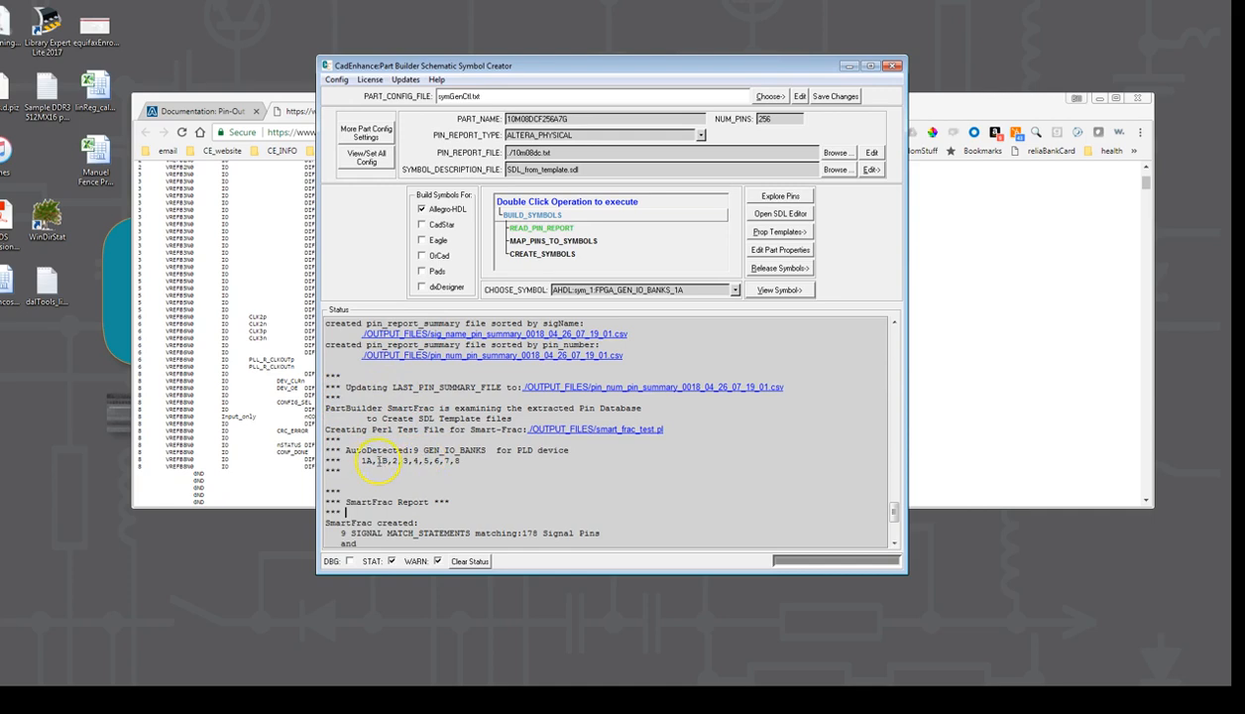
drag(359, 460, 466, 461)
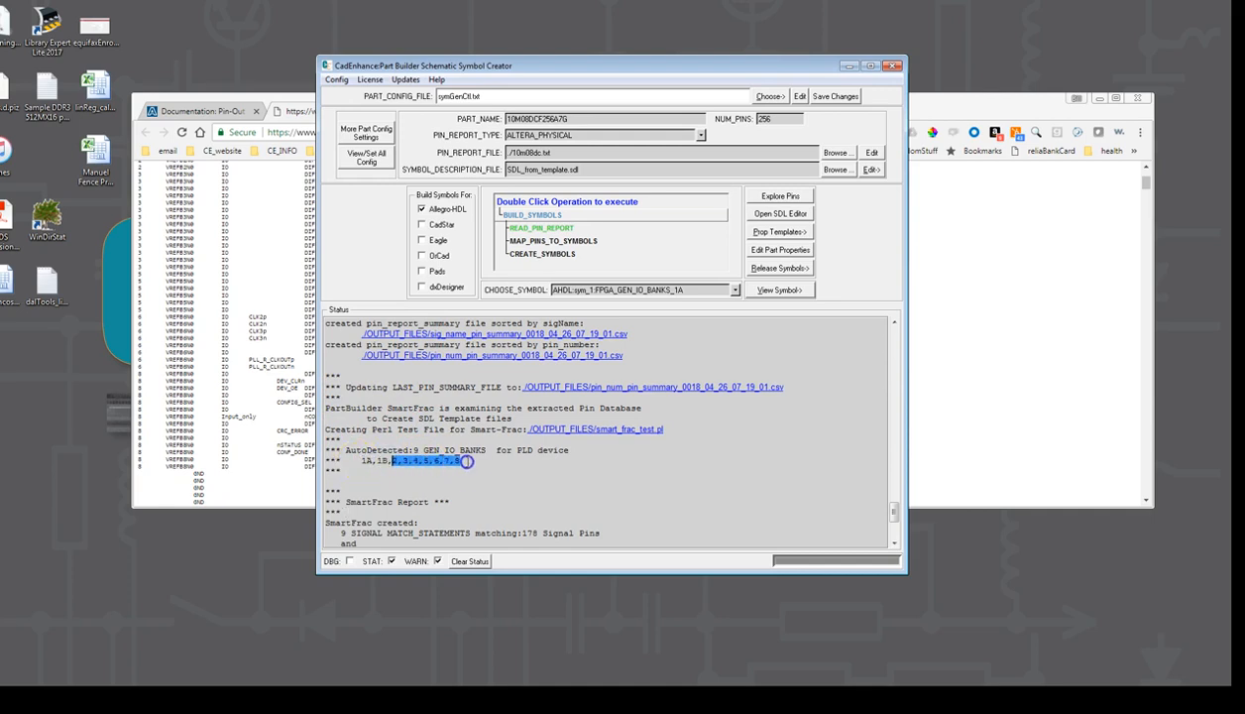
scroll(401, 453, down, 2)
scroll(393, 445, down, 1)
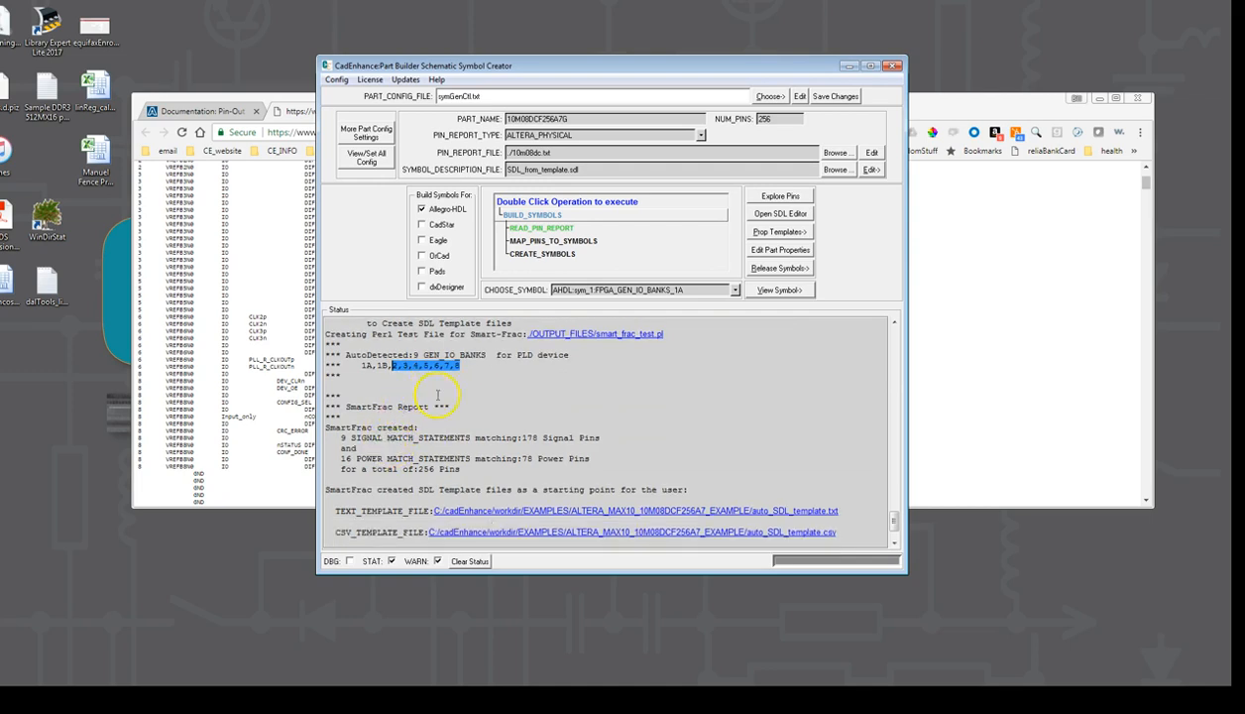
Examine the SmartFrac report's signal, power and total pin matches and the symbol description file assigned to the part.
double_click(543, 168)
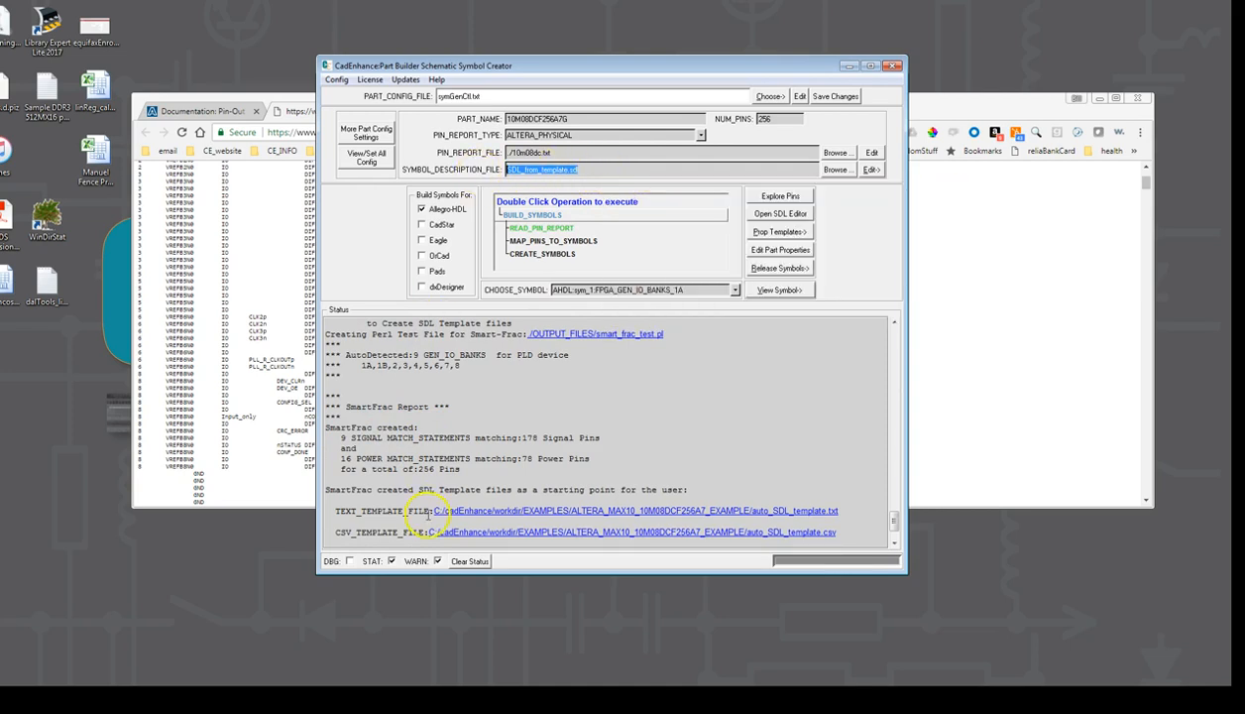
drag(341, 437, 608, 439)
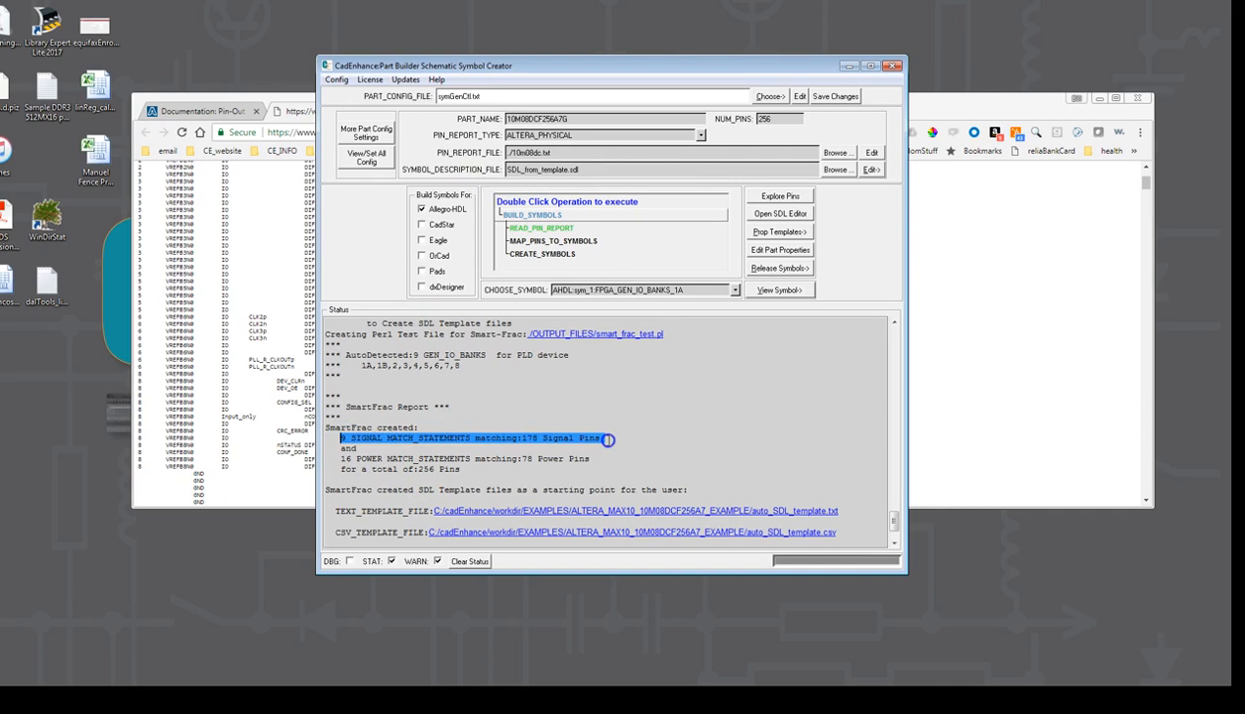
click(533, 438)
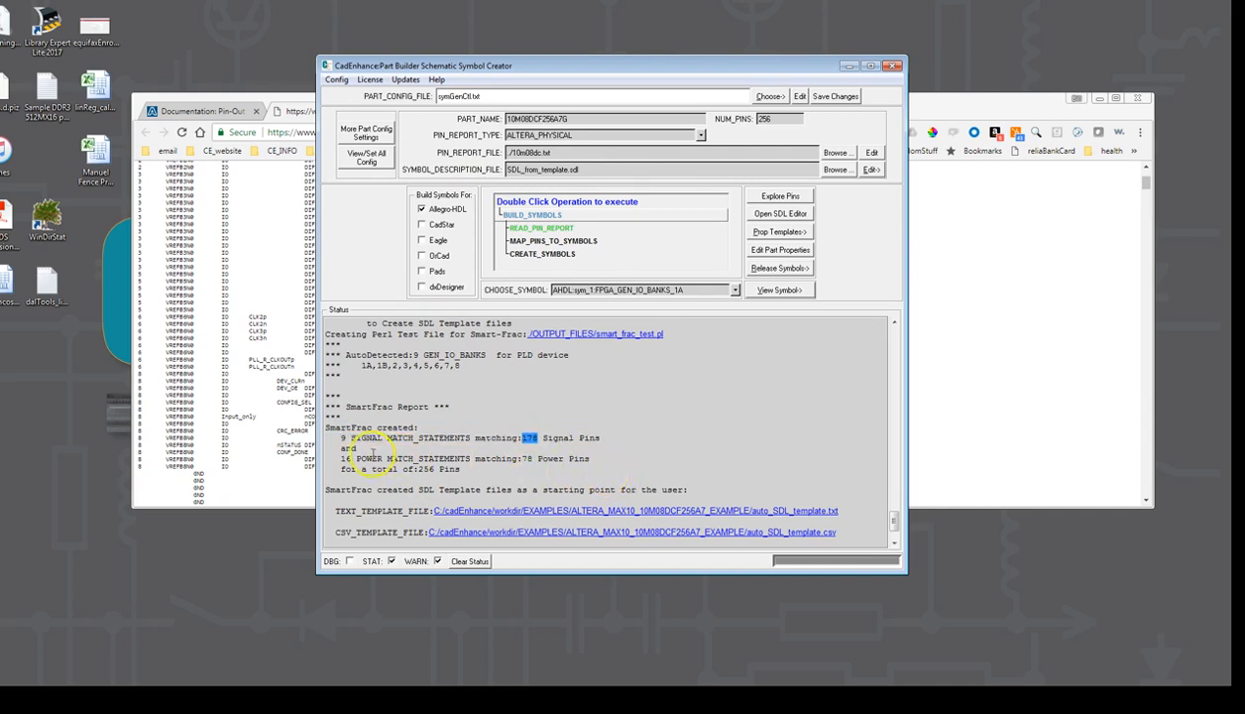
drag(340, 459, 608, 463)
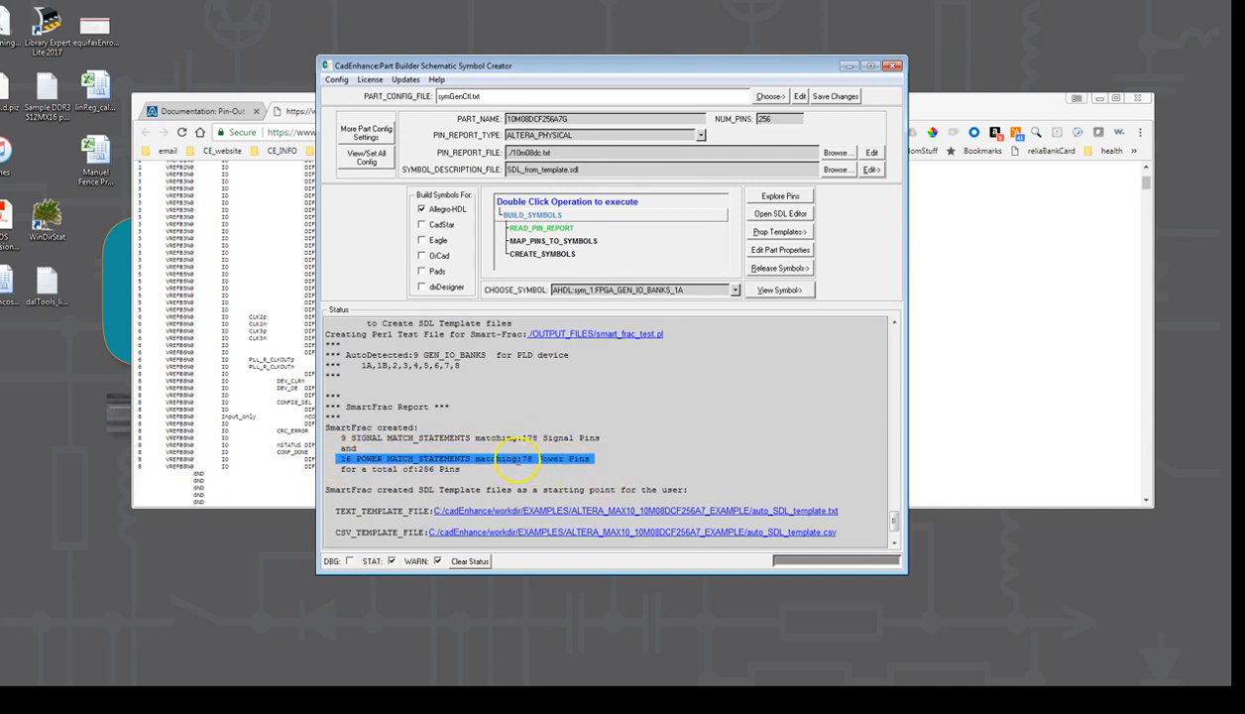
click(528, 459)
scroll(451, 433, down, 1)
click(424, 435)
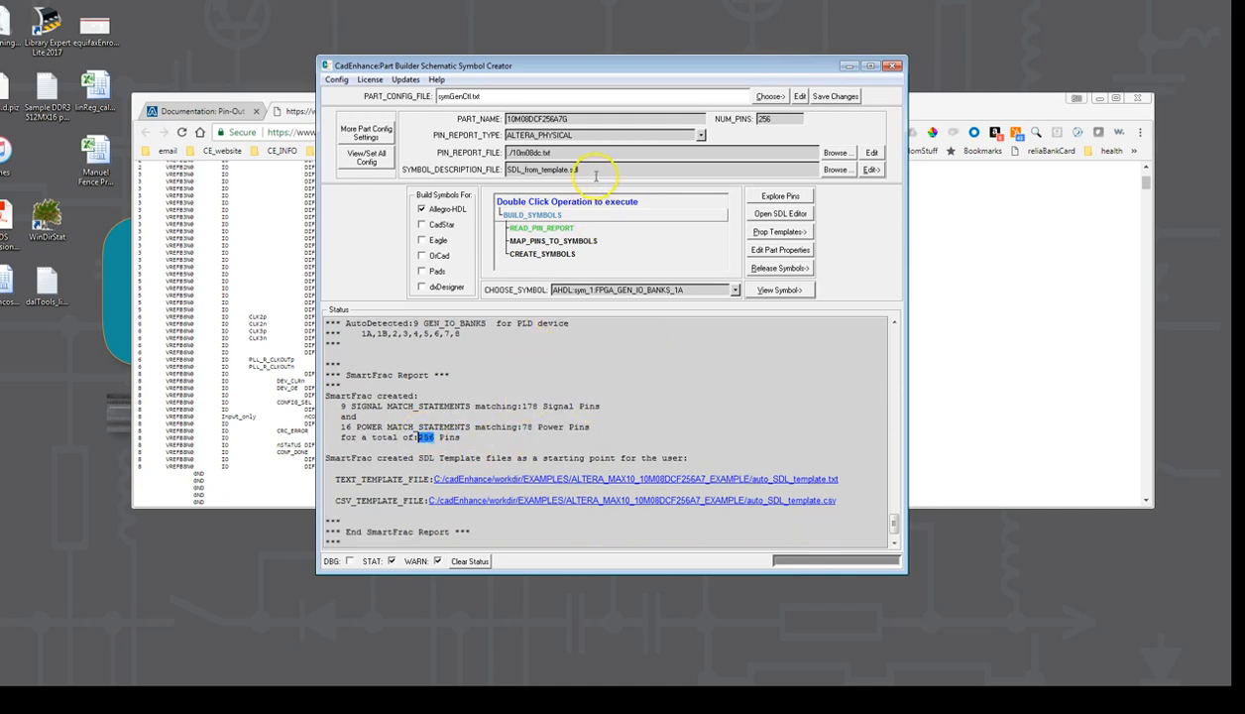
click(529, 168)
drag(510, 169, 571, 169)
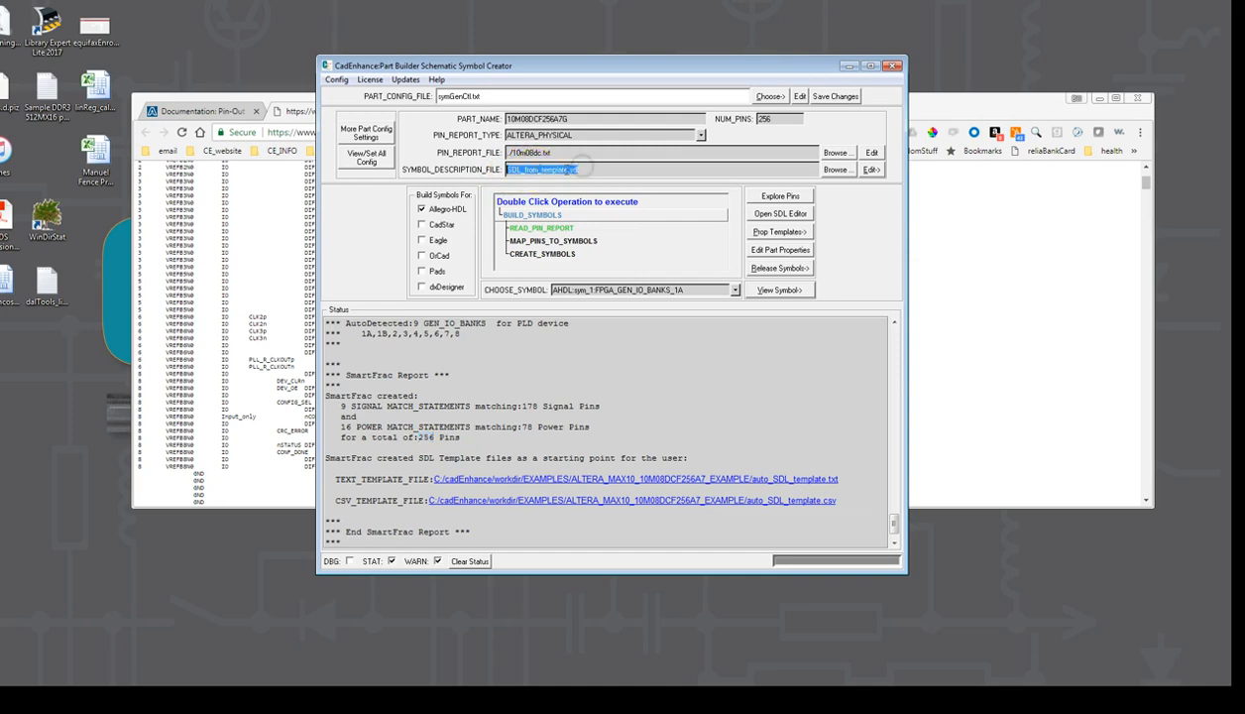
click(585, 169)
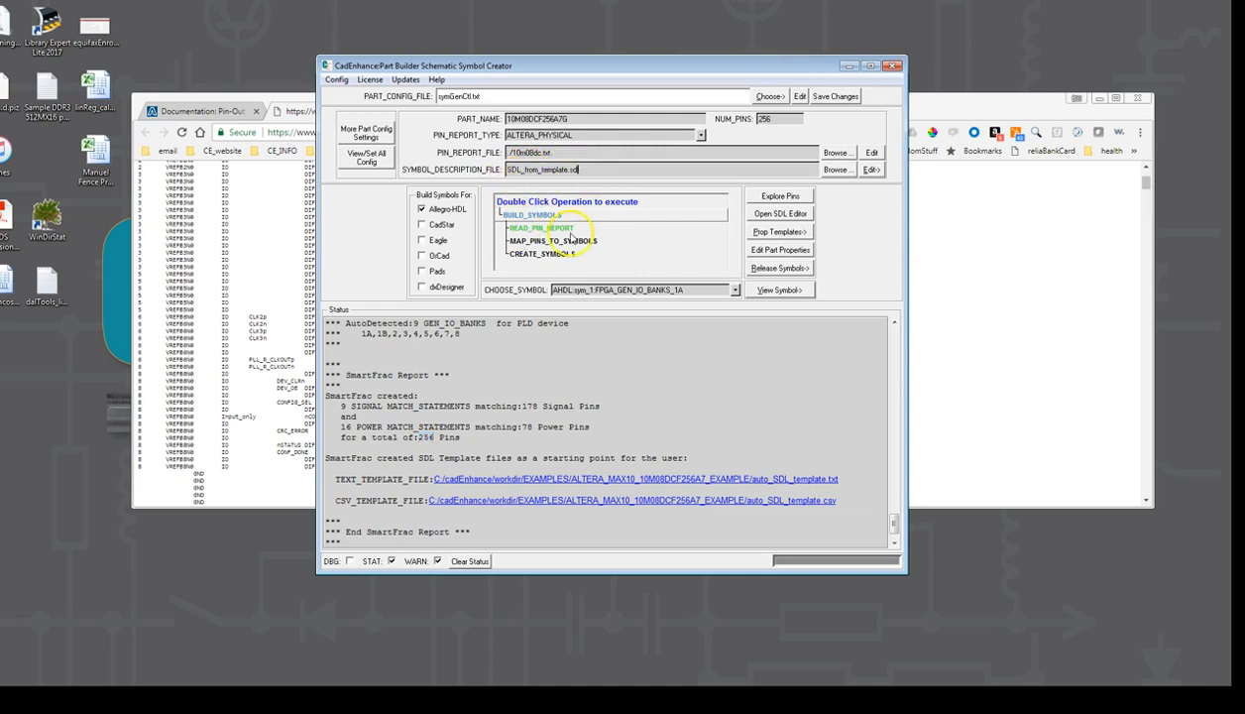
Open the SDL editor and save the template as symbol_order.sdl, replacing the existing file and assigning it as the part's symbol description file.
click(776, 214)
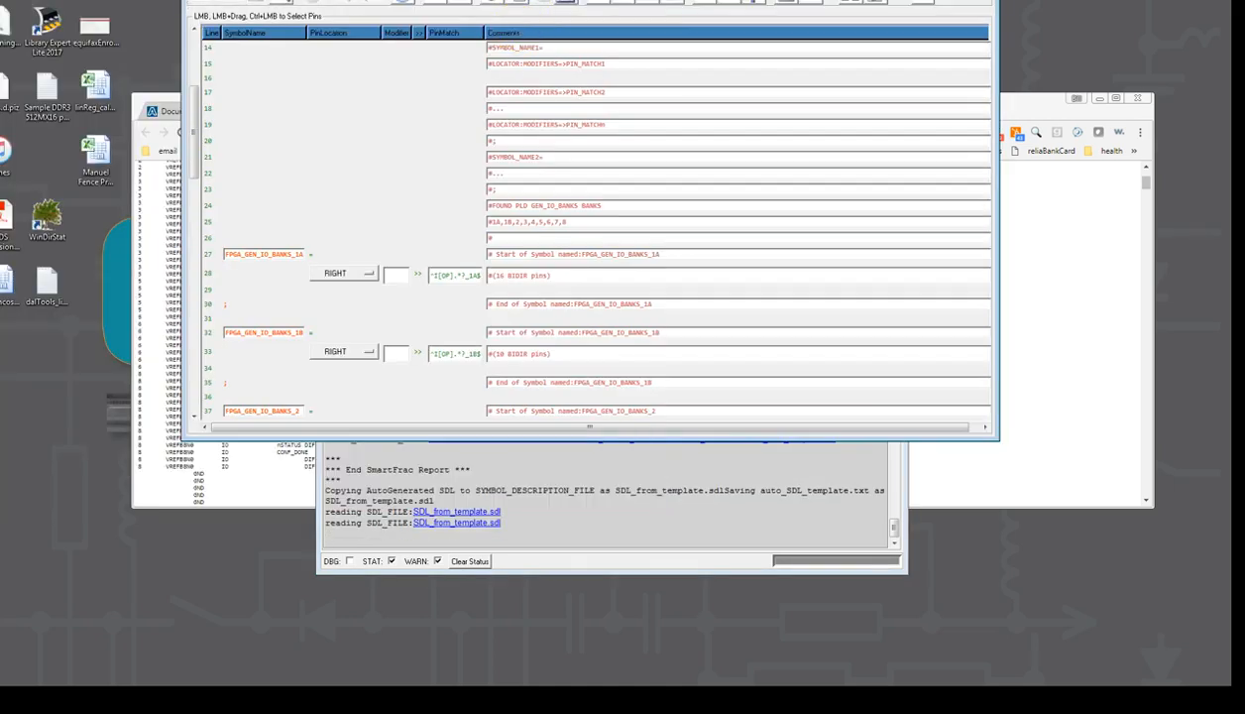
drag(556, 0, 570, 90)
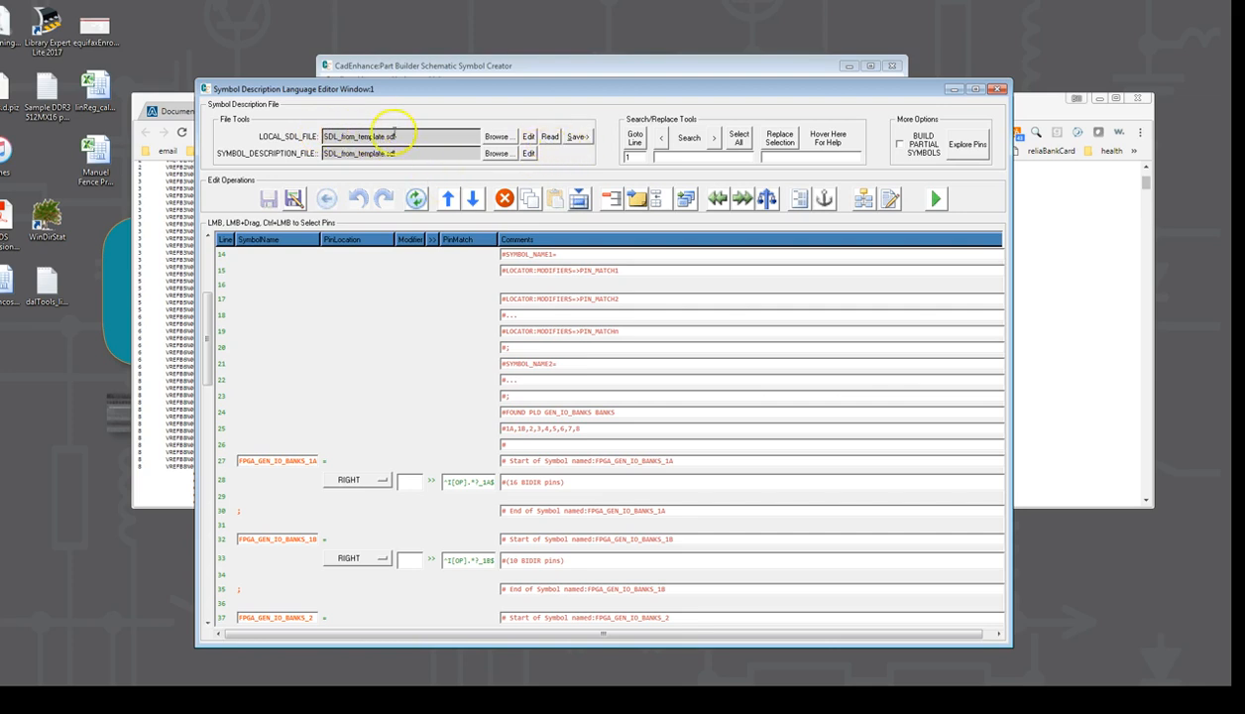
click(293, 198)
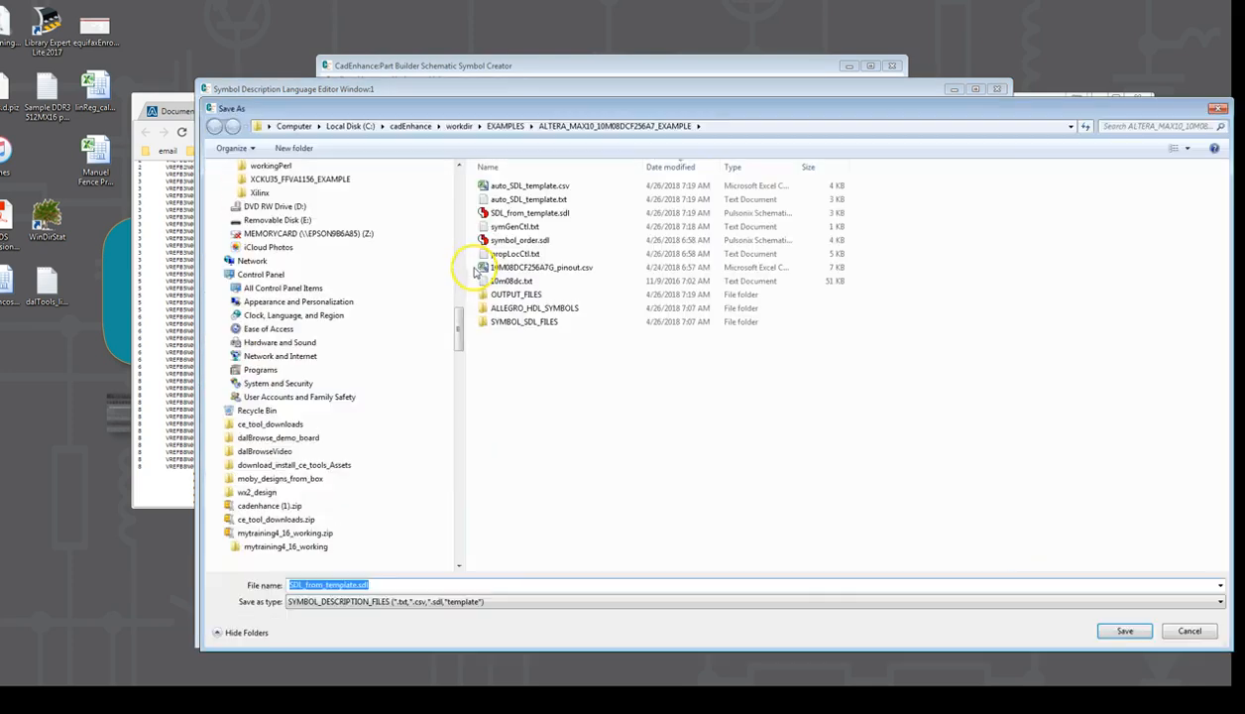
text(symbol_oer)
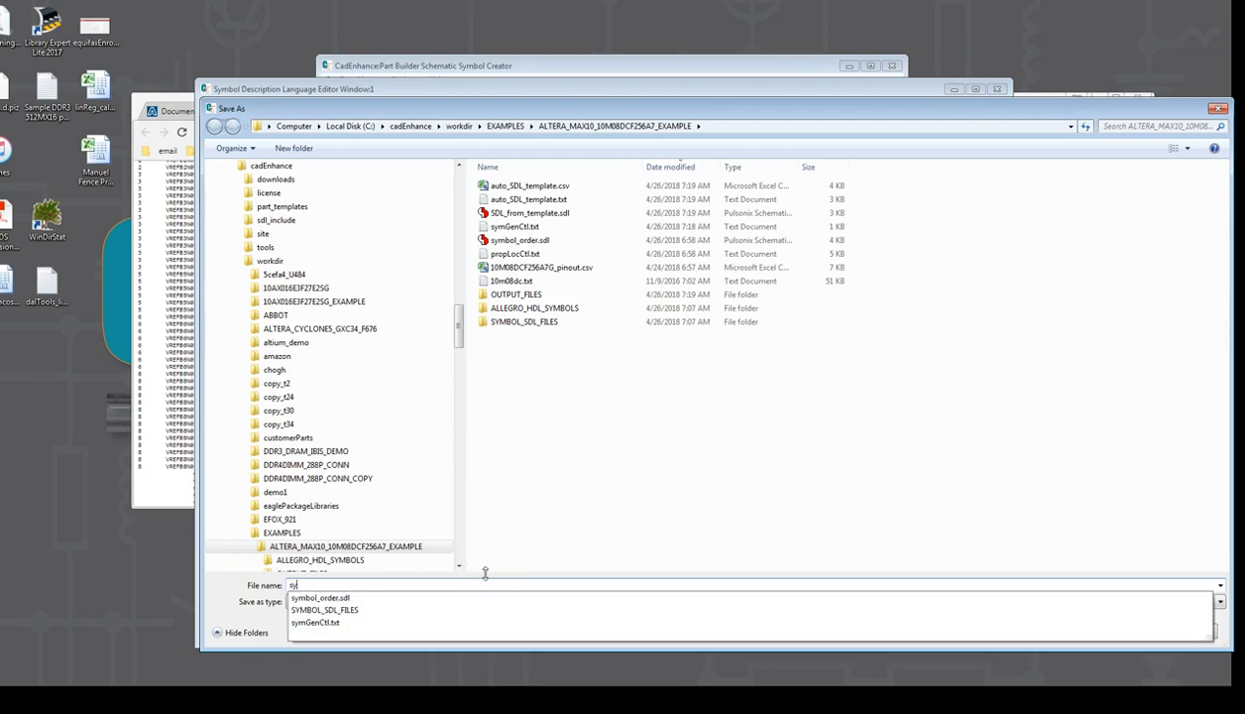
key(BackSpace)
key(BackSpace)
text(r)
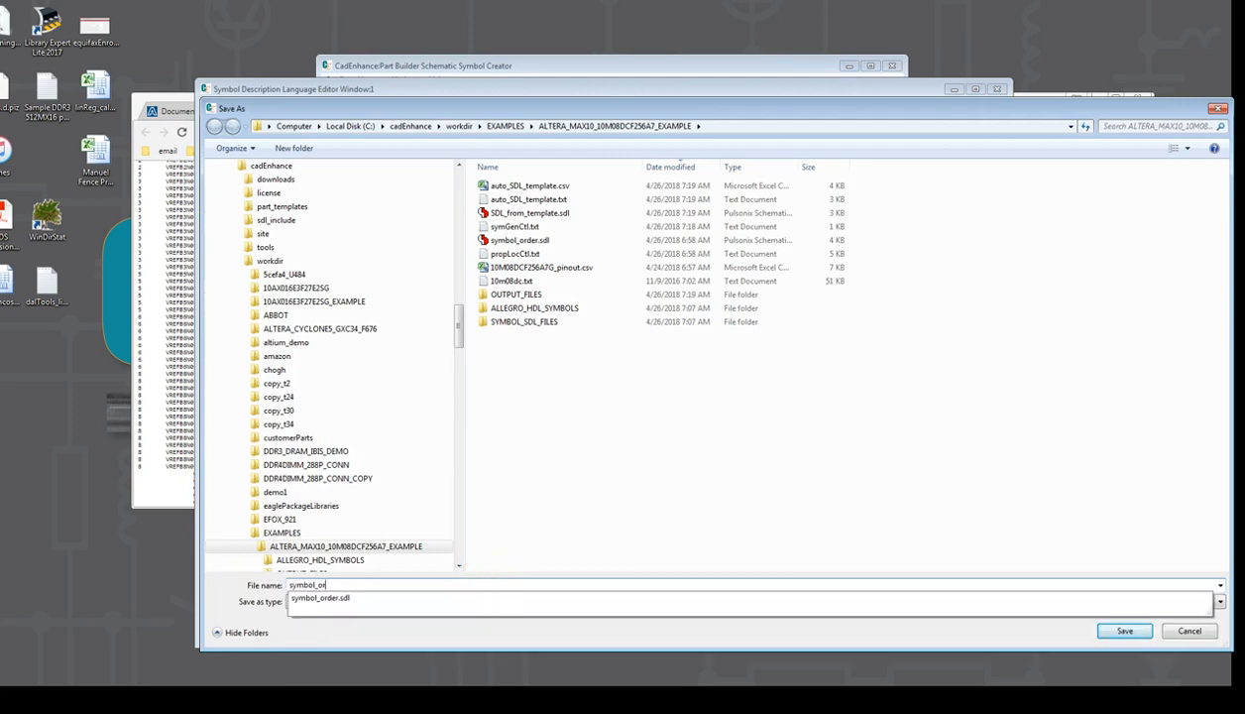
text(der.sdl)
key(Return)
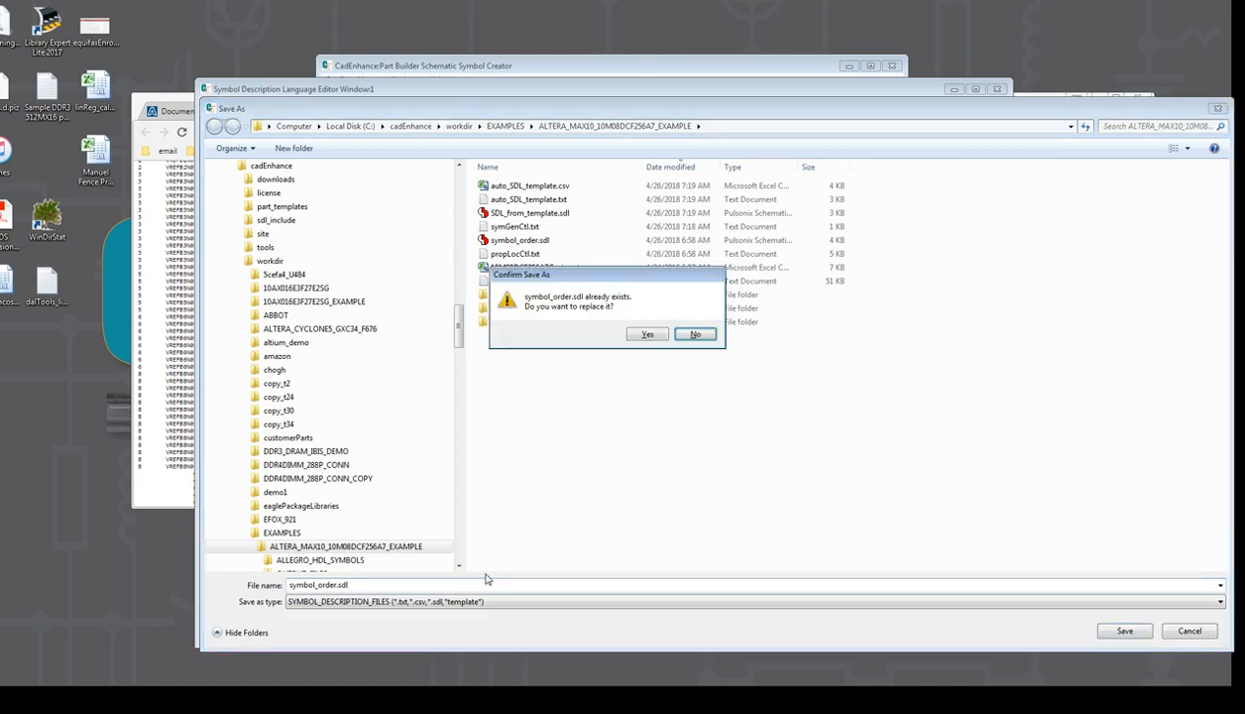
click(647, 335)
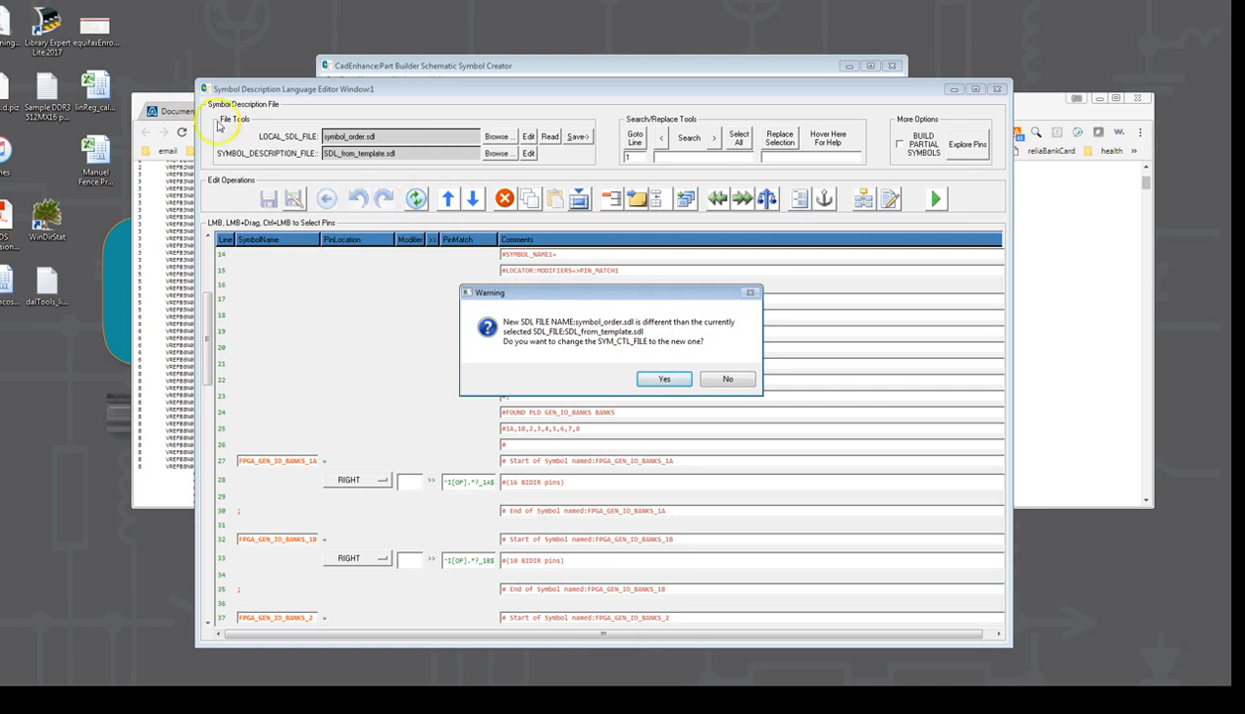
click(662, 380)
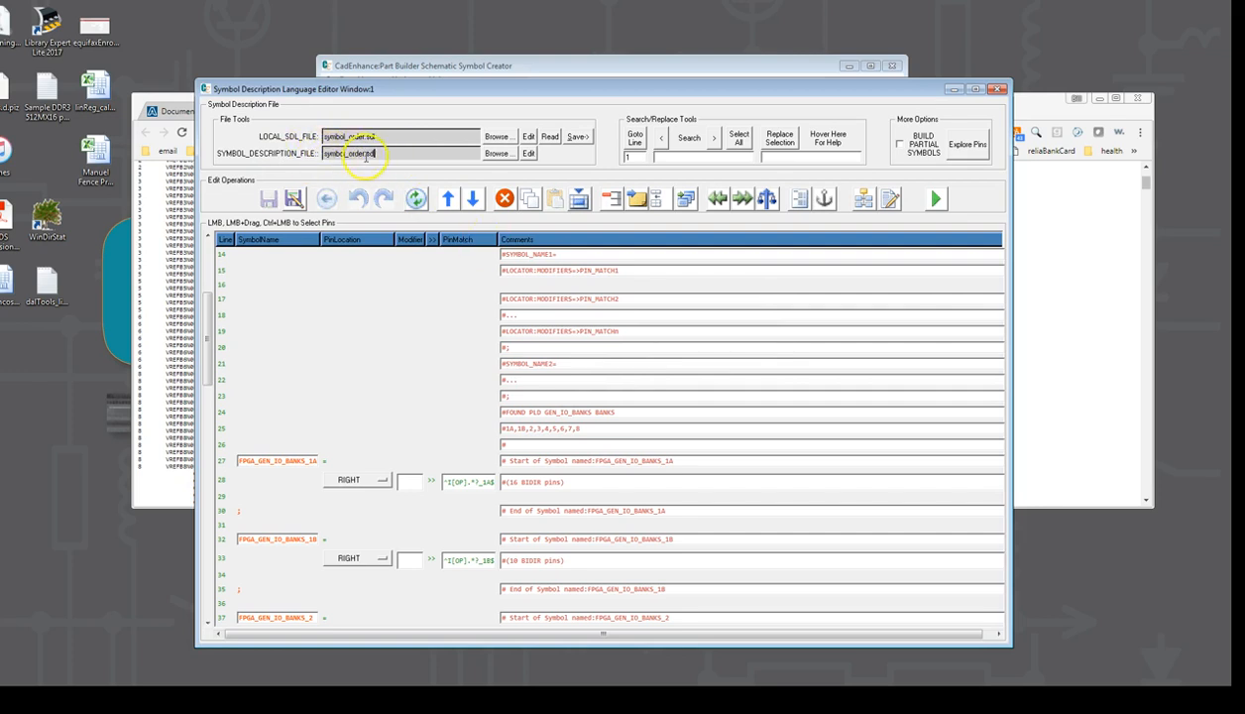
Delete comment lines 1 to 26 above the FPGA_GEN_IO_BANKS_1A symbol in the symbol description.
click(417, 347)
scroll(422, 342, up, 5)
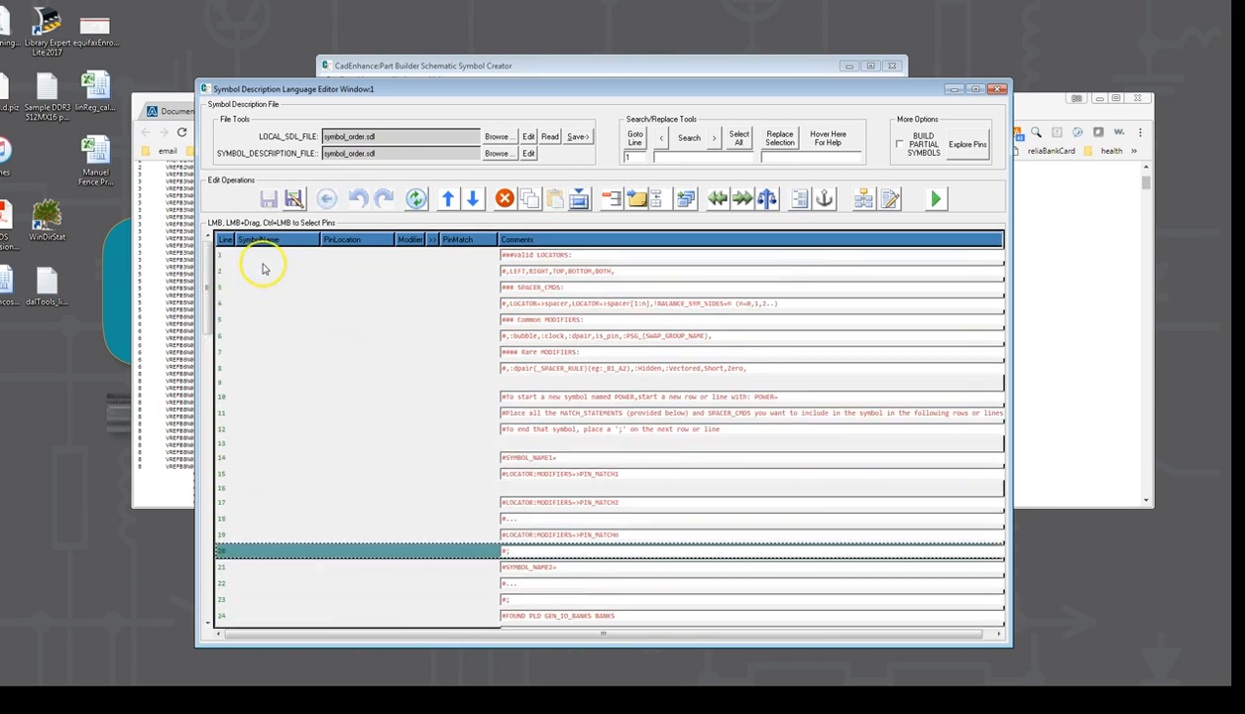
click(239, 254)
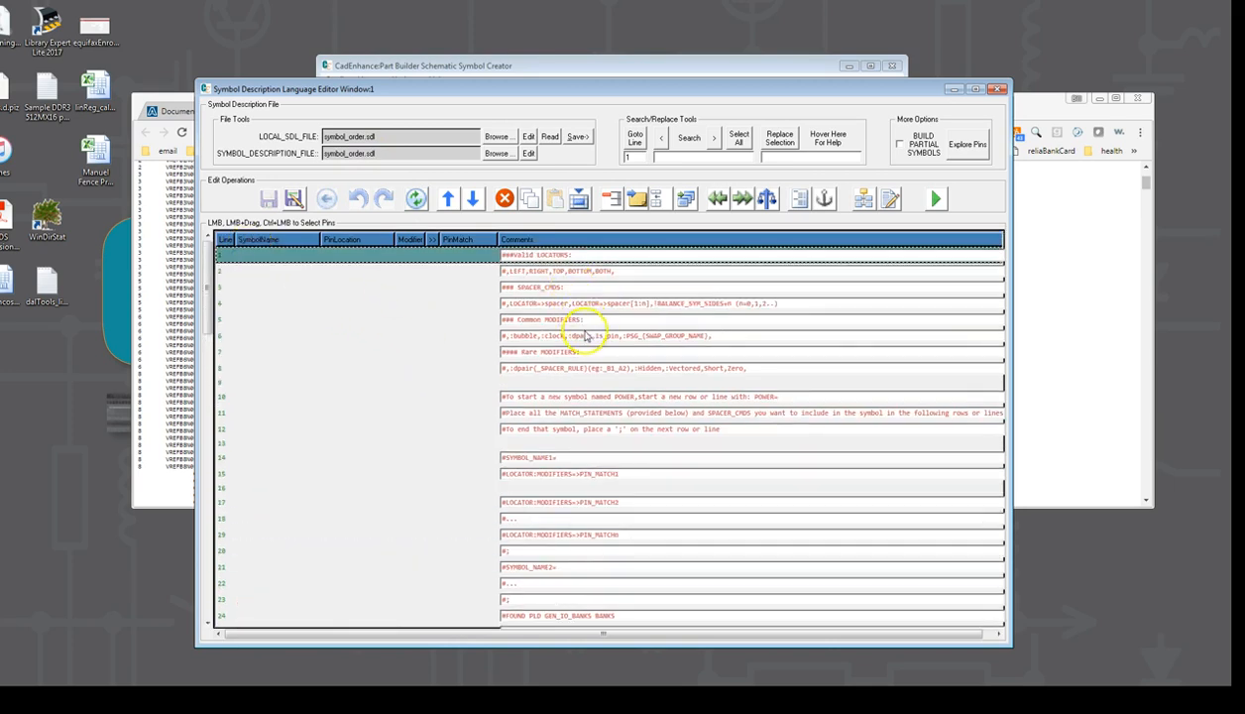
scroll(583, 329, down, 3)
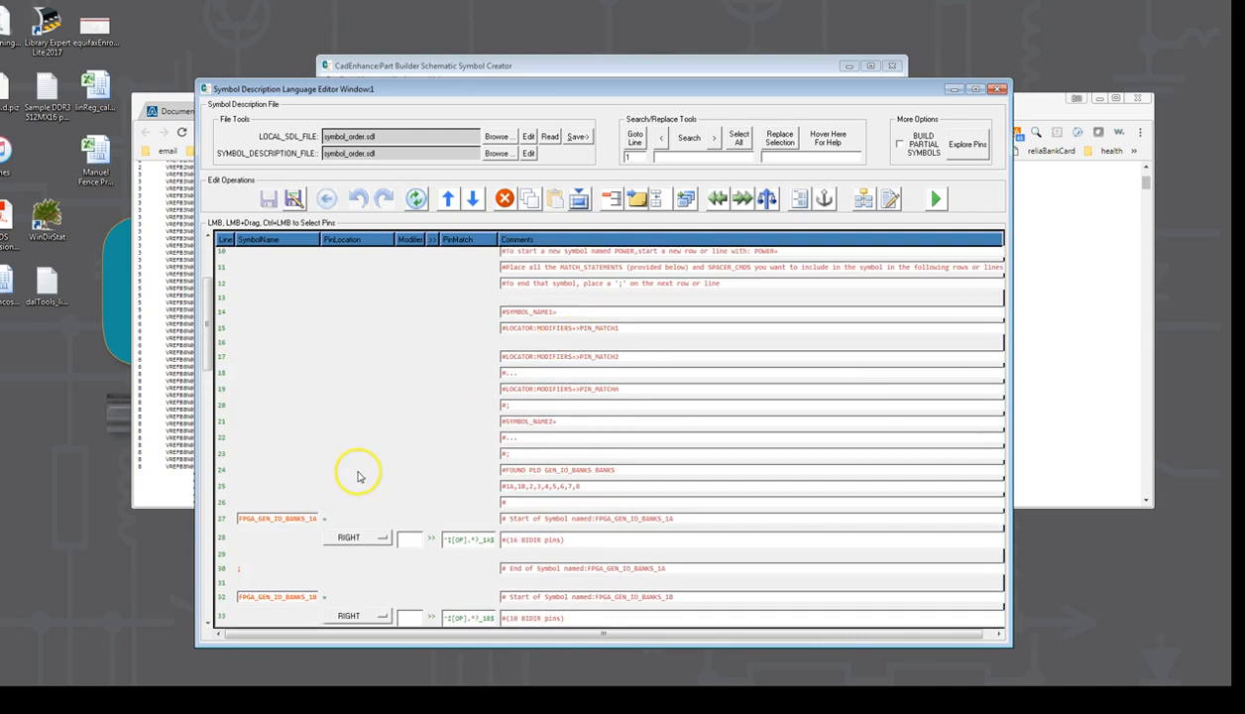
shift+click(224, 502)
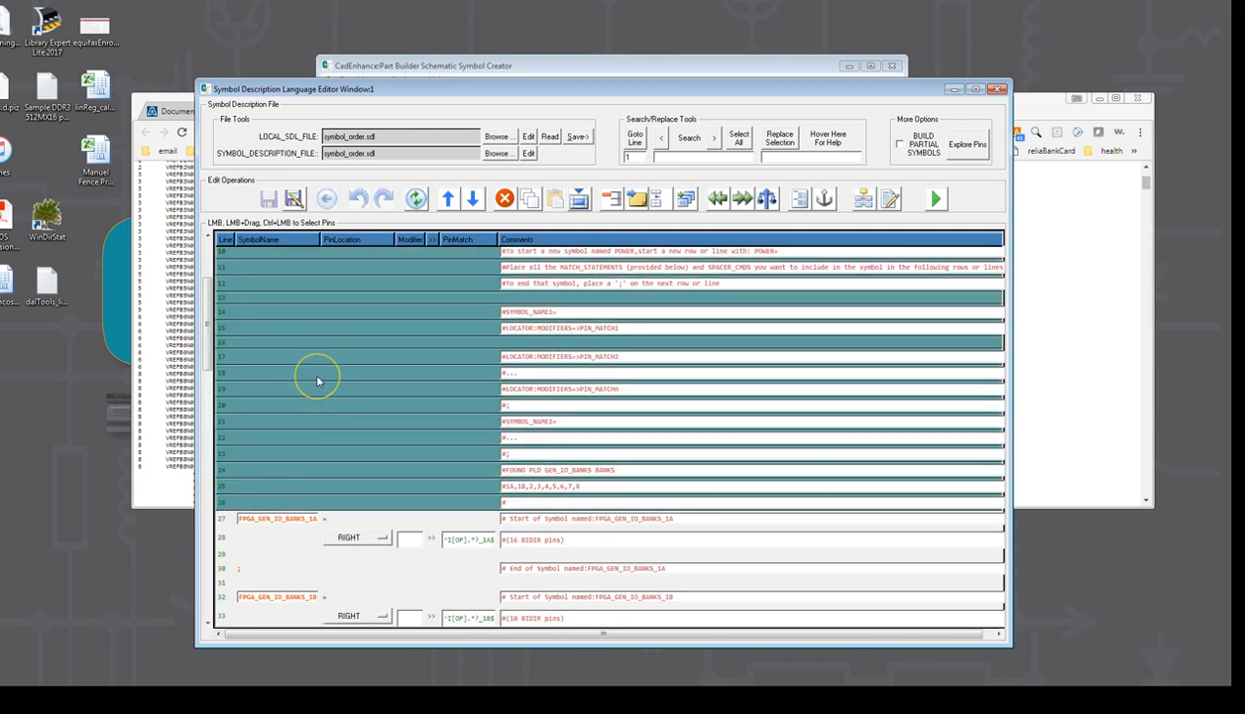
key(Delete)
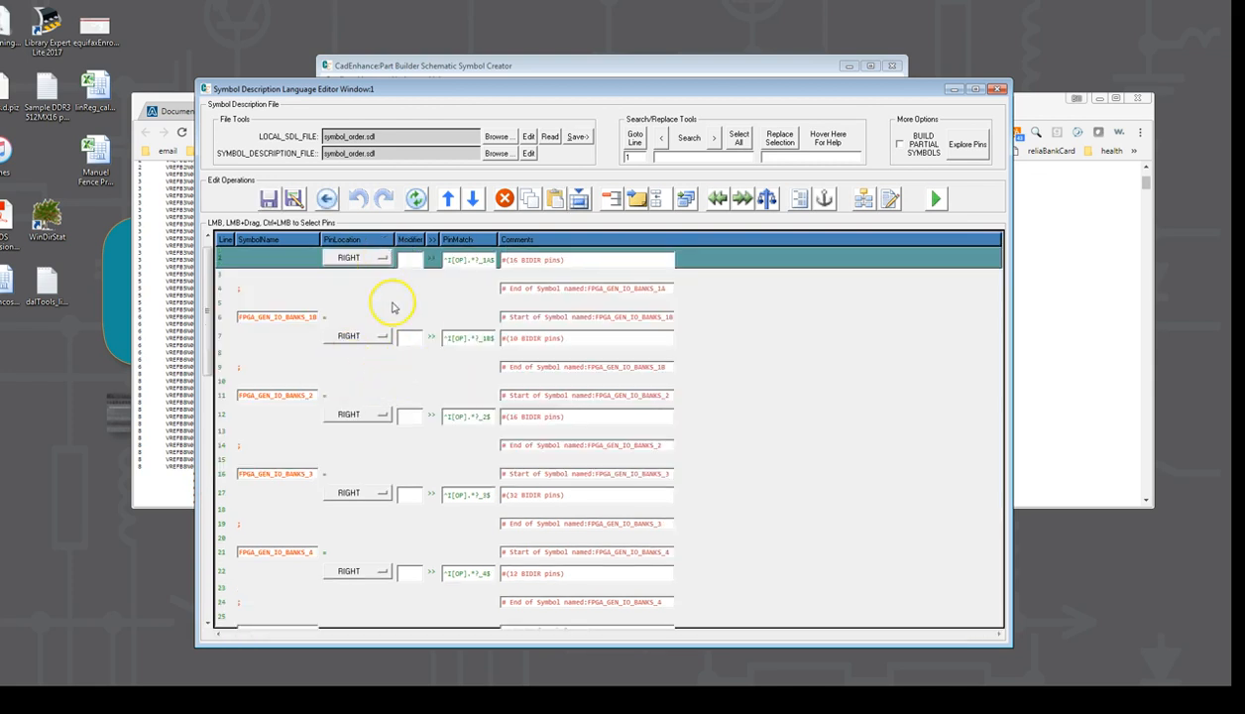
Paste the deleted comment lines back in below the FPGA_GEN_IO_BANKS_1A start line.
click(409, 274)
scroll(398, 431, down, 5)
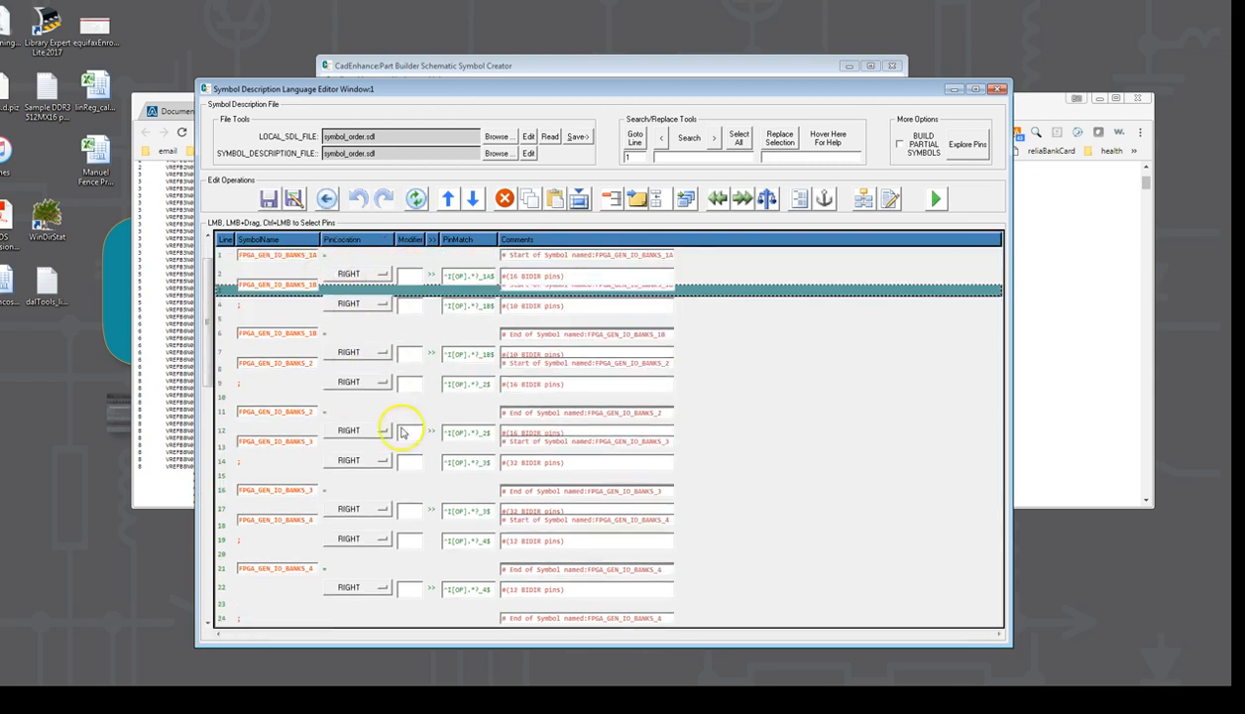
scroll(397, 483, down, 6)
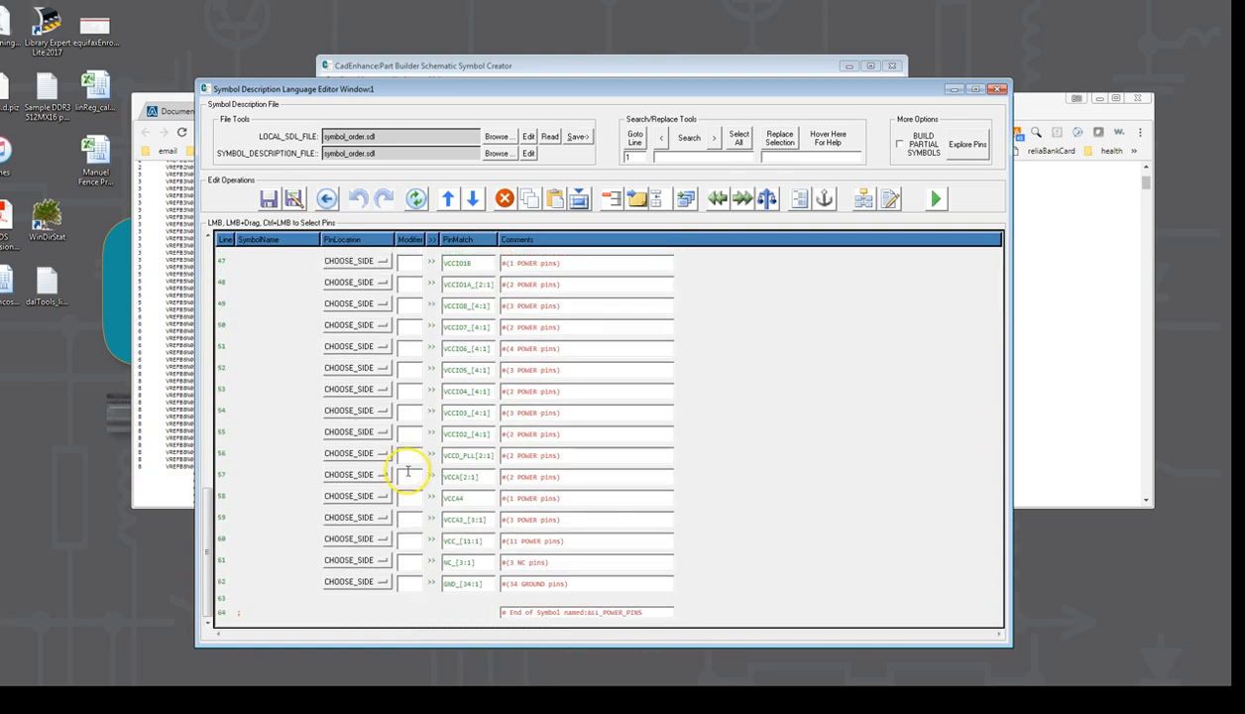
scroll(408, 472, up, 15)
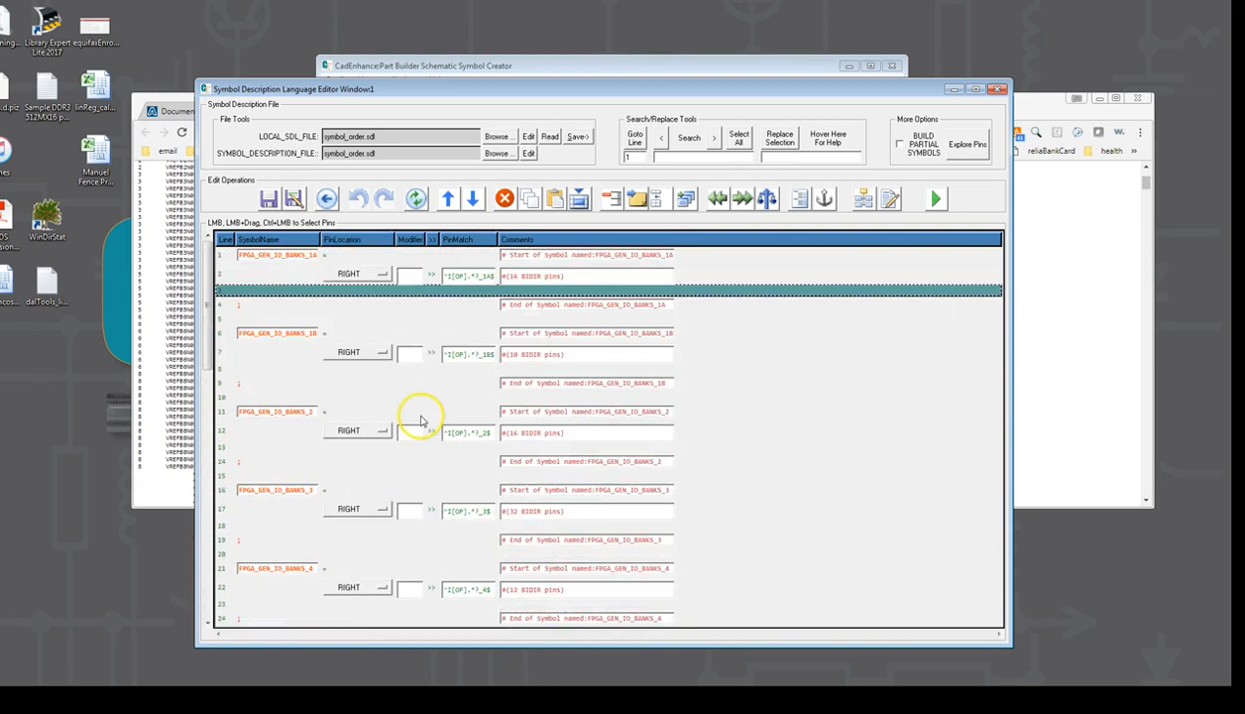
click(222, 255)
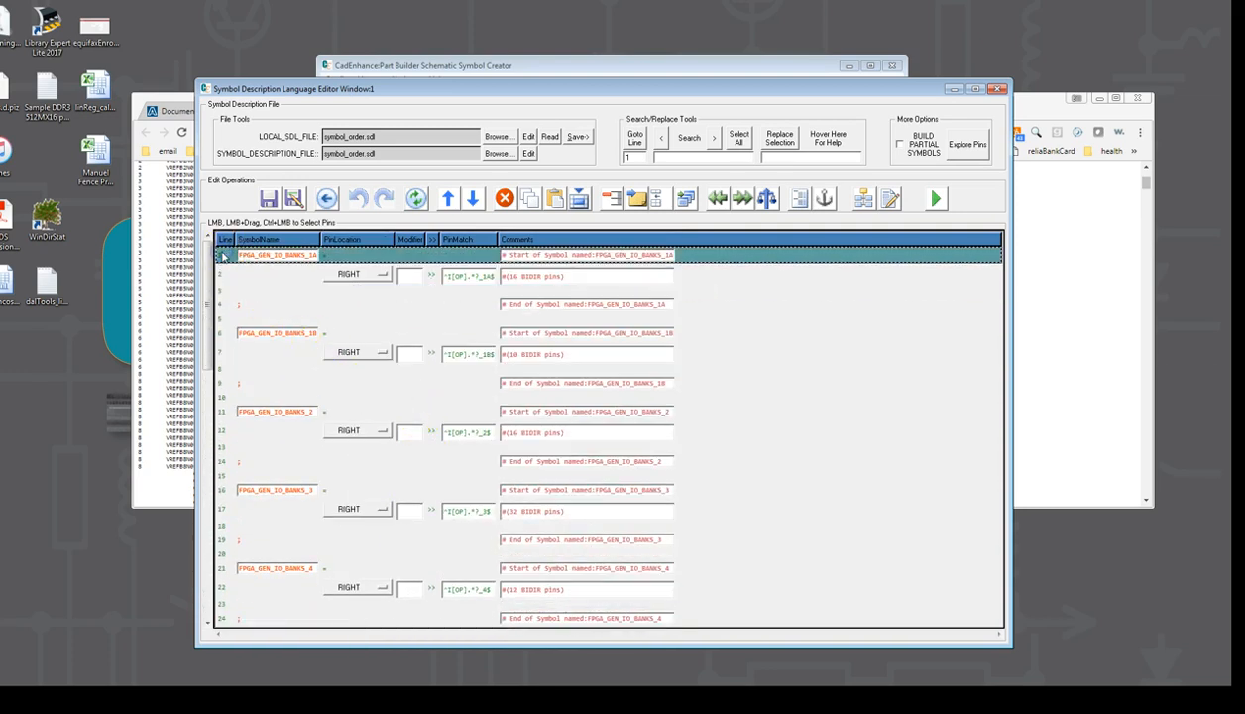
key(ctrl+v)
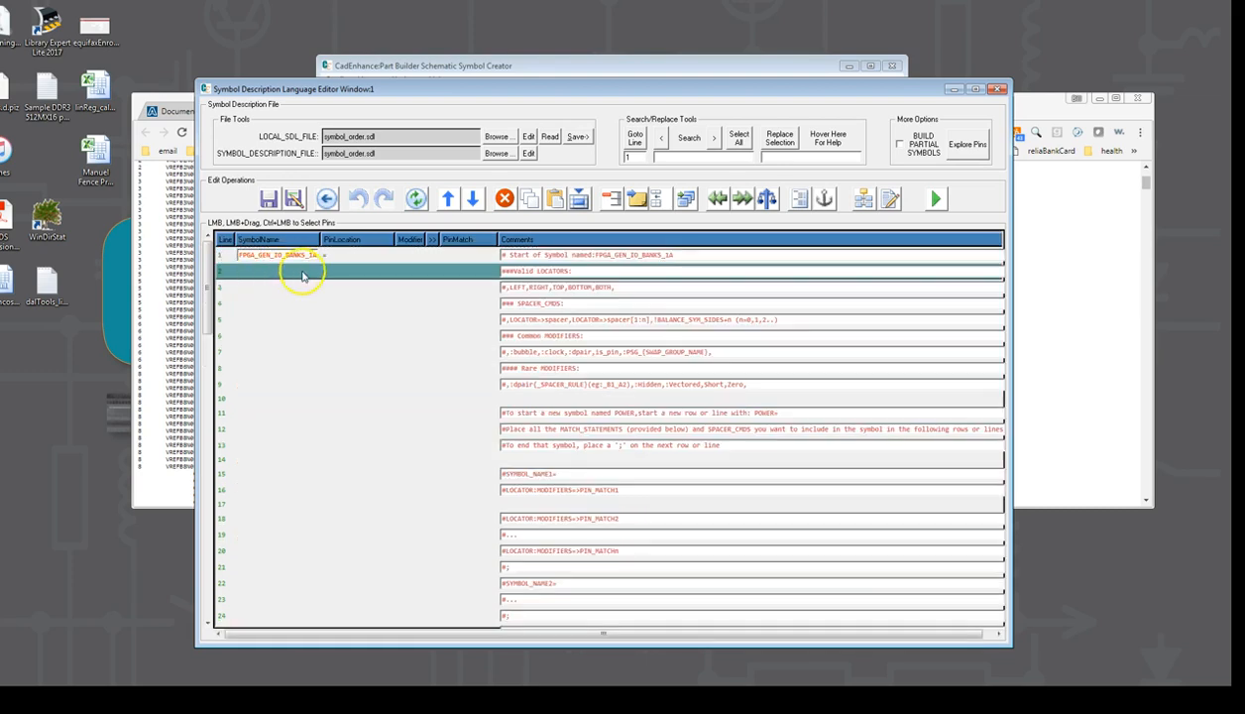
scroll(345, 342, down, 1)
scroll(321, 297, up, 1)
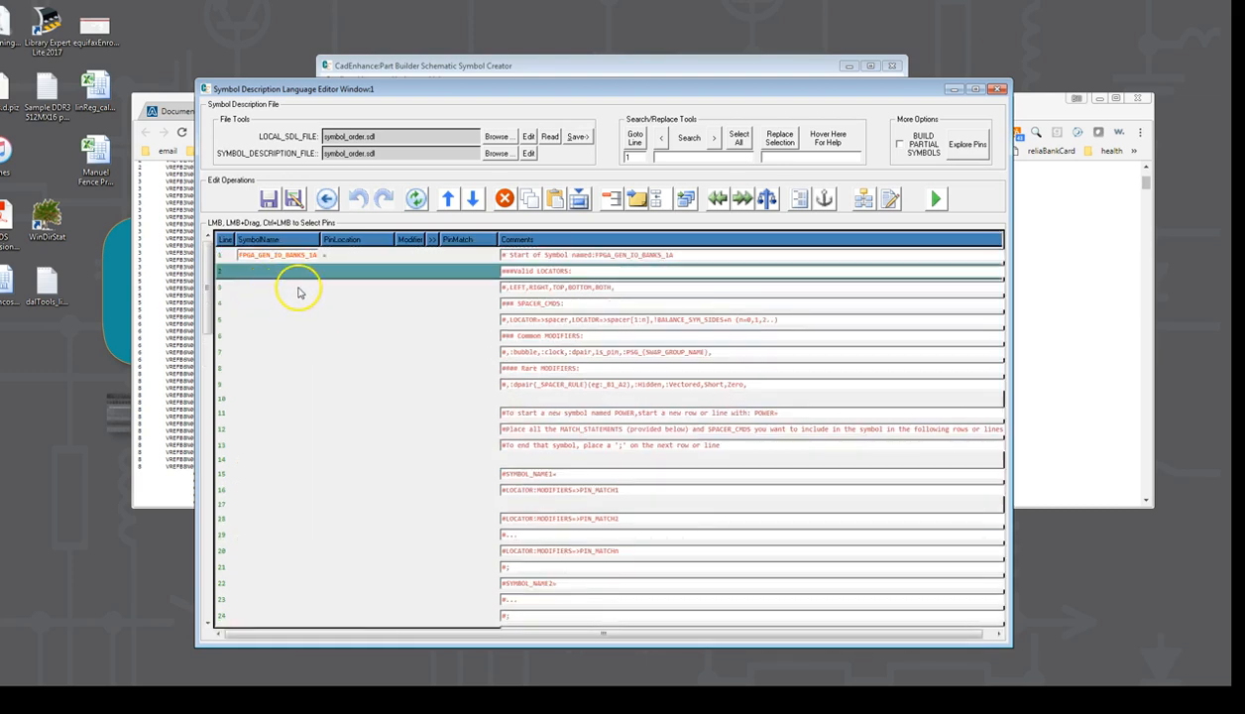
Delete the template help comments on lines 2 to 24, keeping the comments that list the found I/O banks.
click(223, 255)
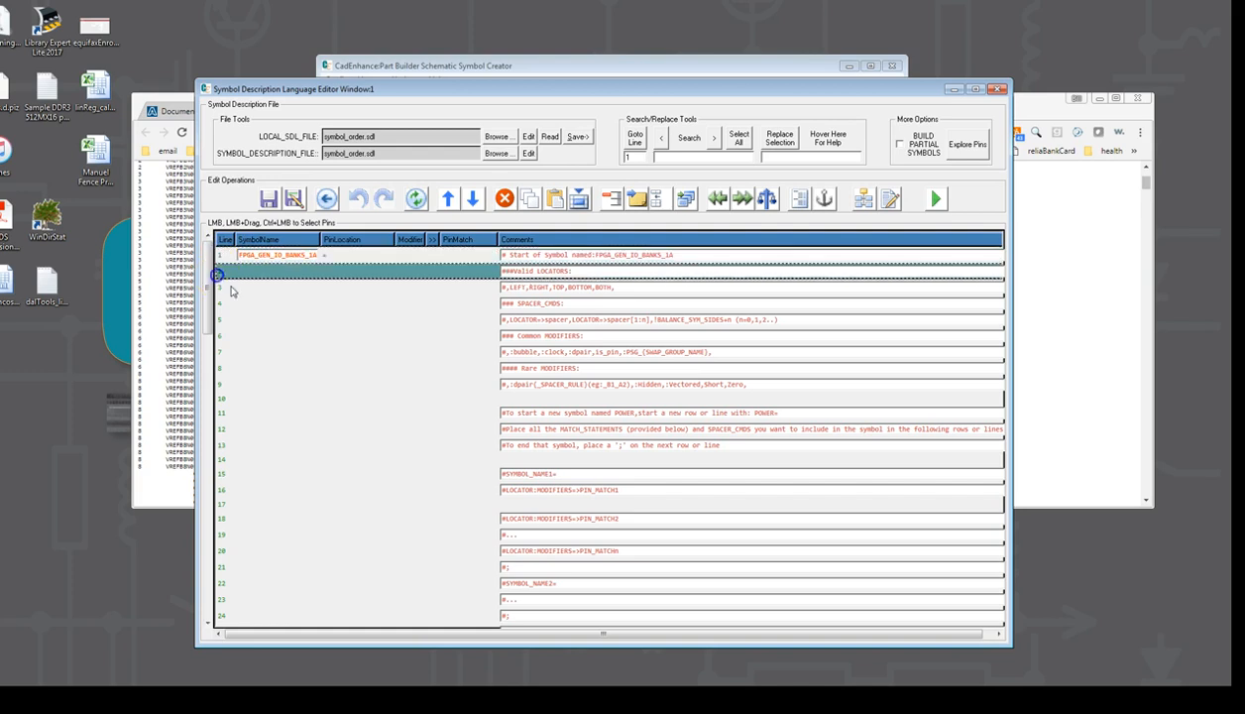
scroll(345, 367, down, 3)
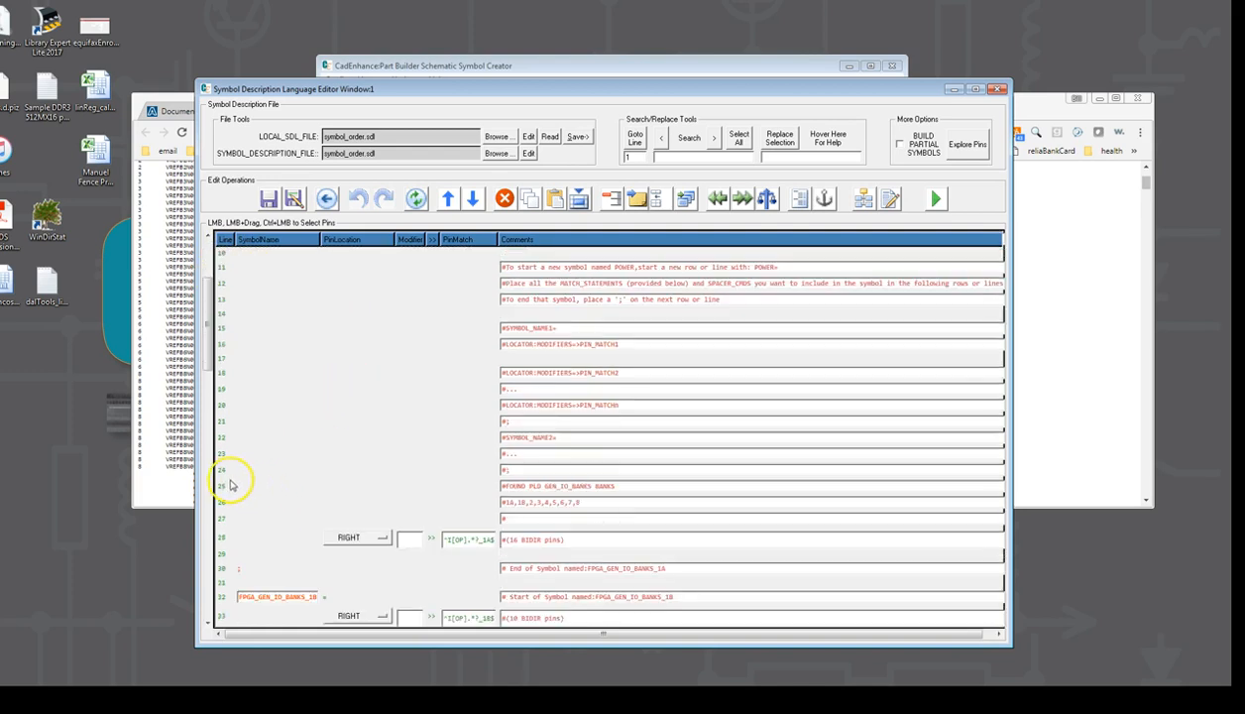
shift+drag(223, 488, 228, 443)
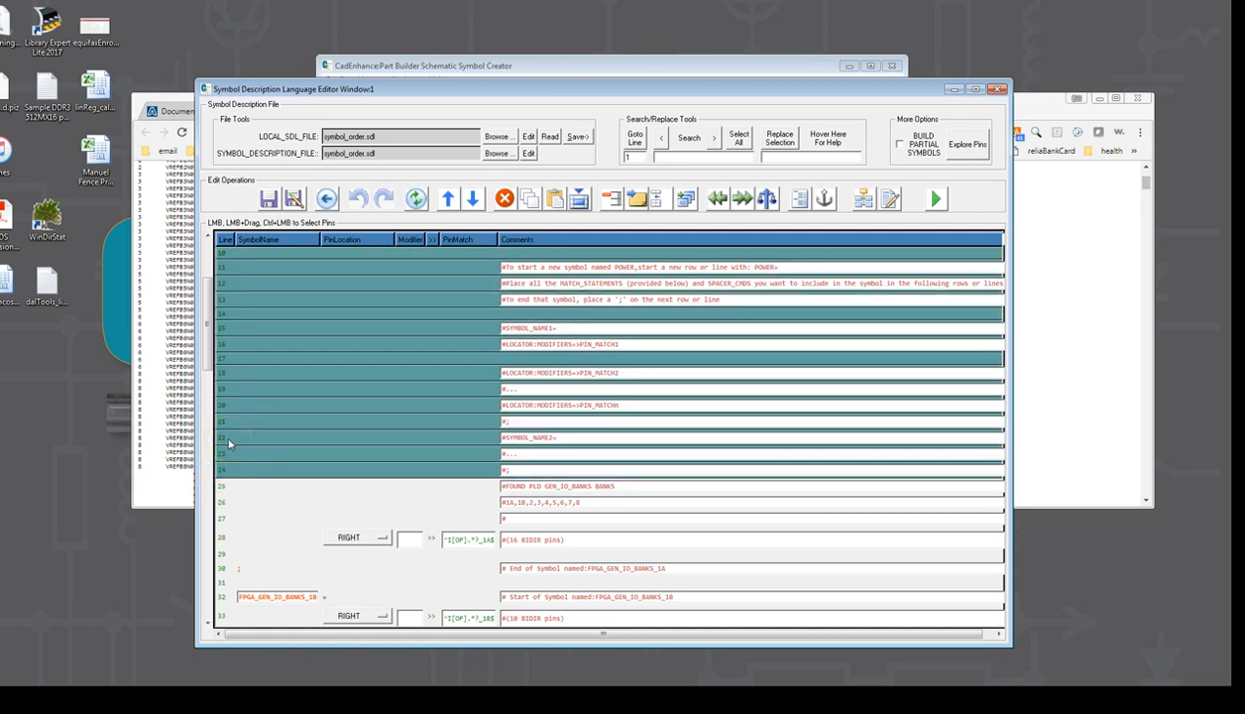
key(Delete)
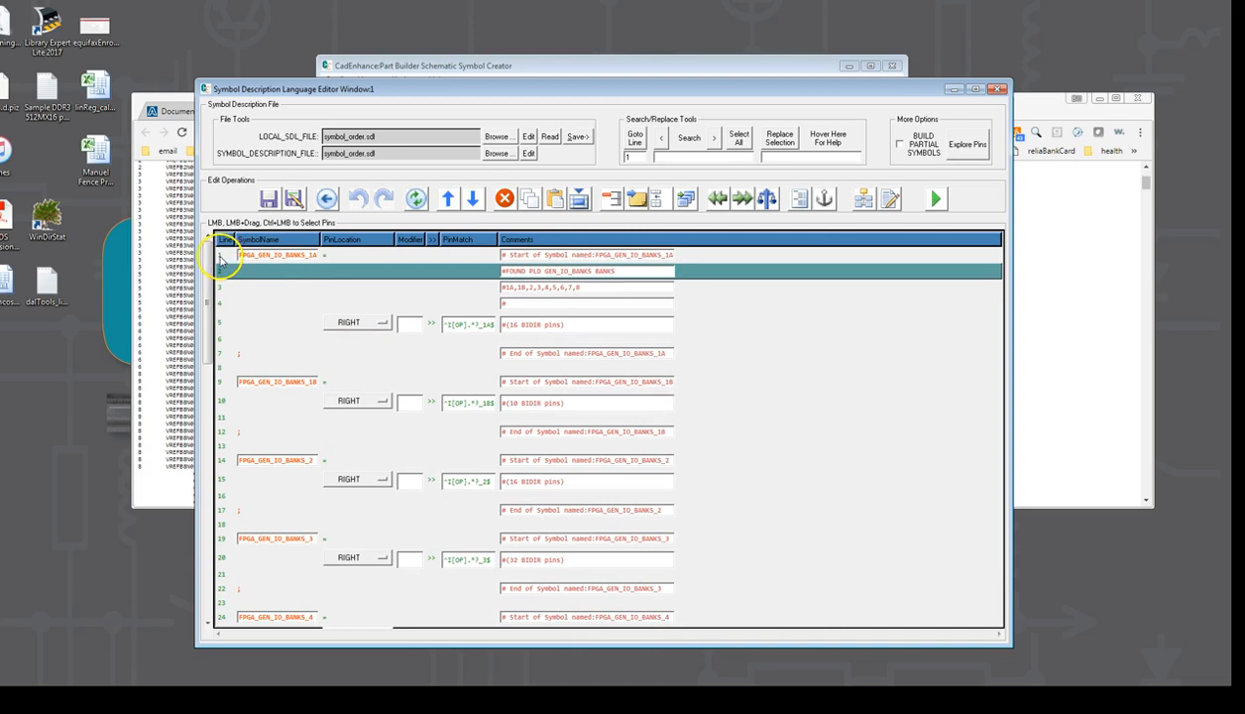
Move the FPGA_GEN_IO_BANKS_1A start line down to line 4, below the I/O bank comments.
click(222, 256)
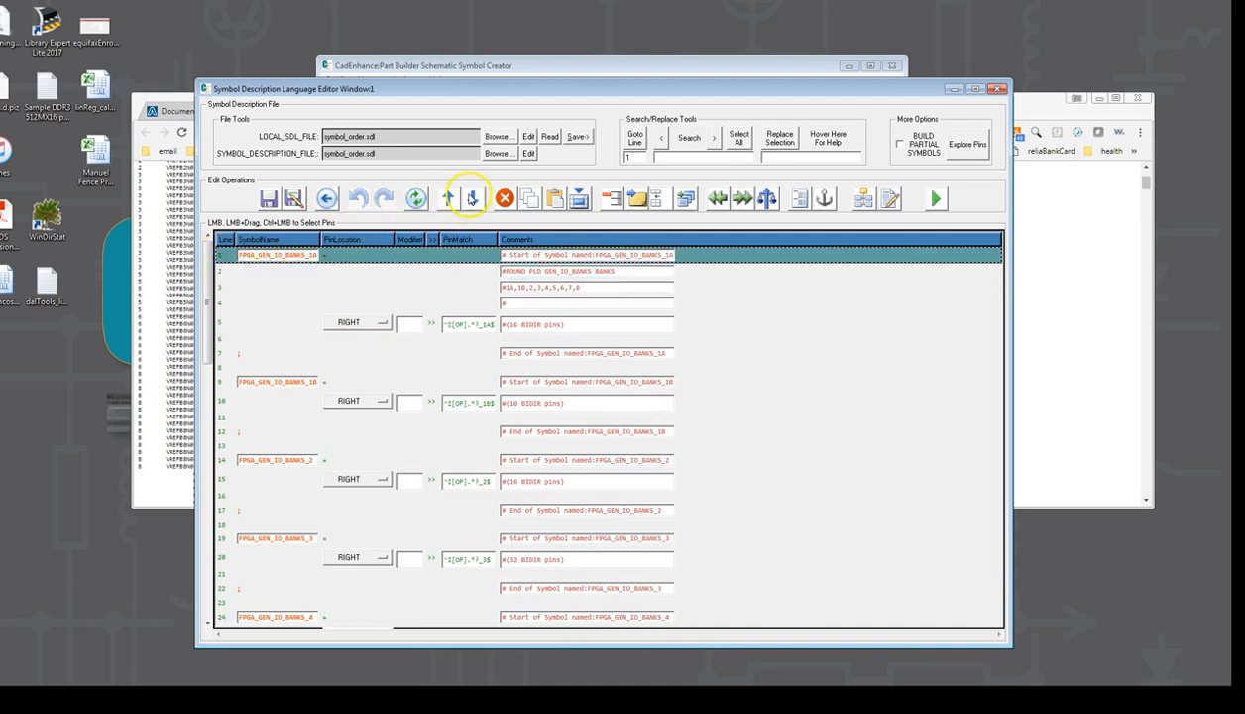
click(472, 198)
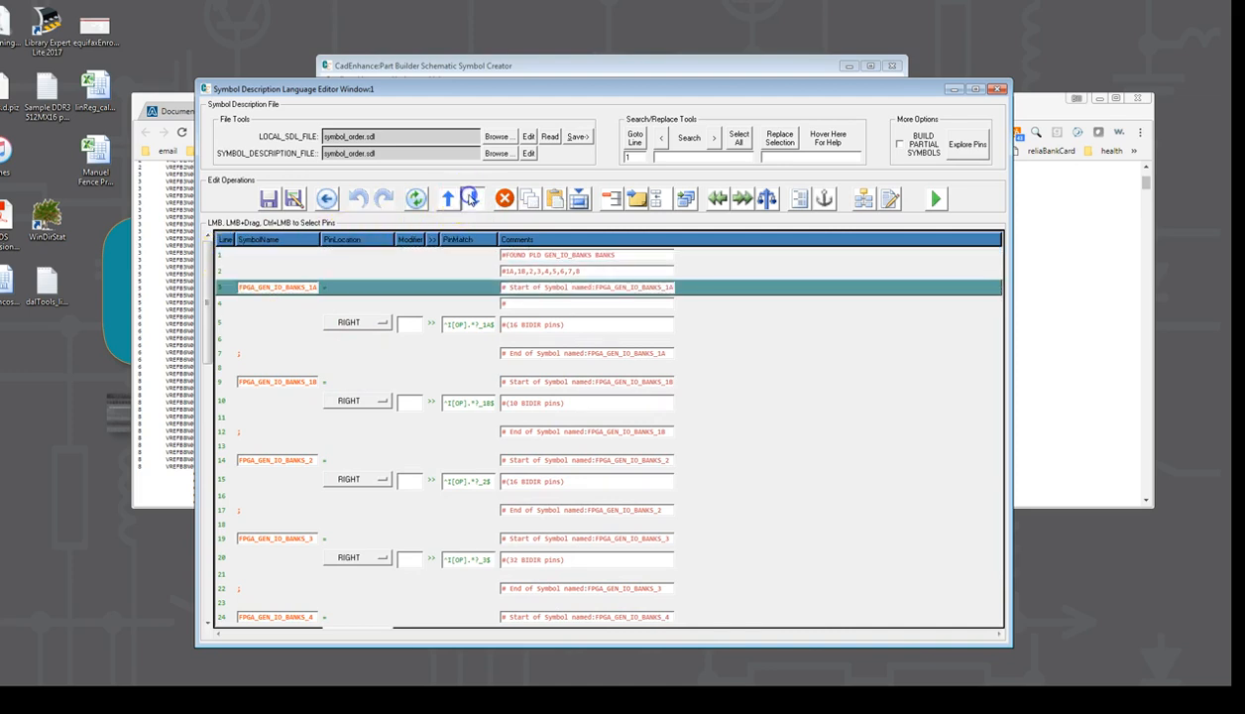
click(472, 198)
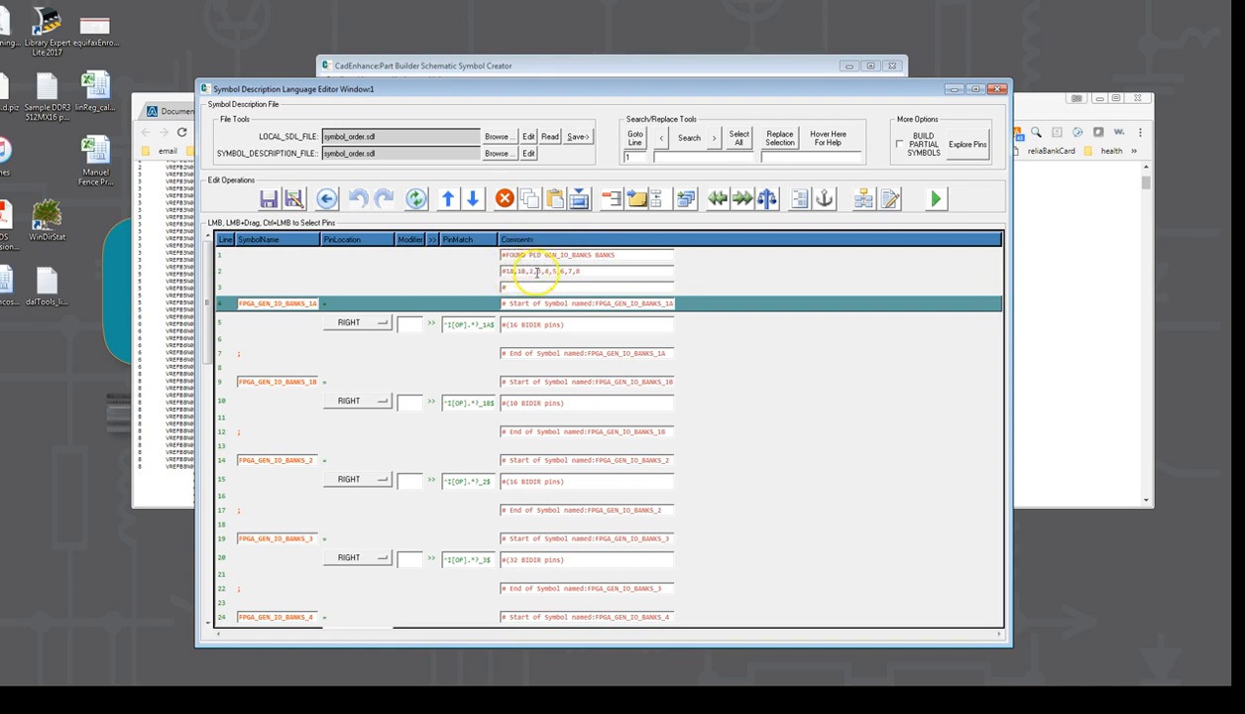
Review the I/O bank symbol definitions from FPGA_GEN_IO_BANKS_1A to FPGA_GEN_IO_BANKS_8 and the ALL_POWER_PINS symbol.
click(271, 340)
click(224, 302)
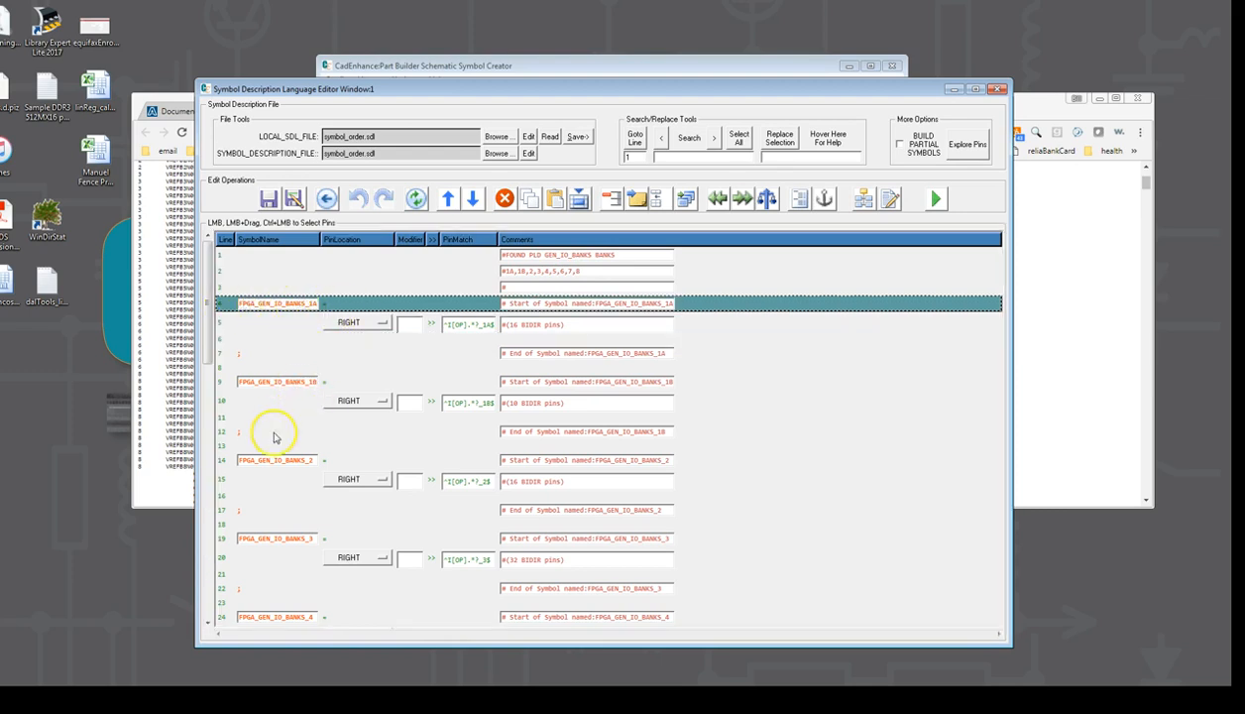
scroll(287, 441, down, 1)
click(329, 414)
scroll(297, 416, down, 2)
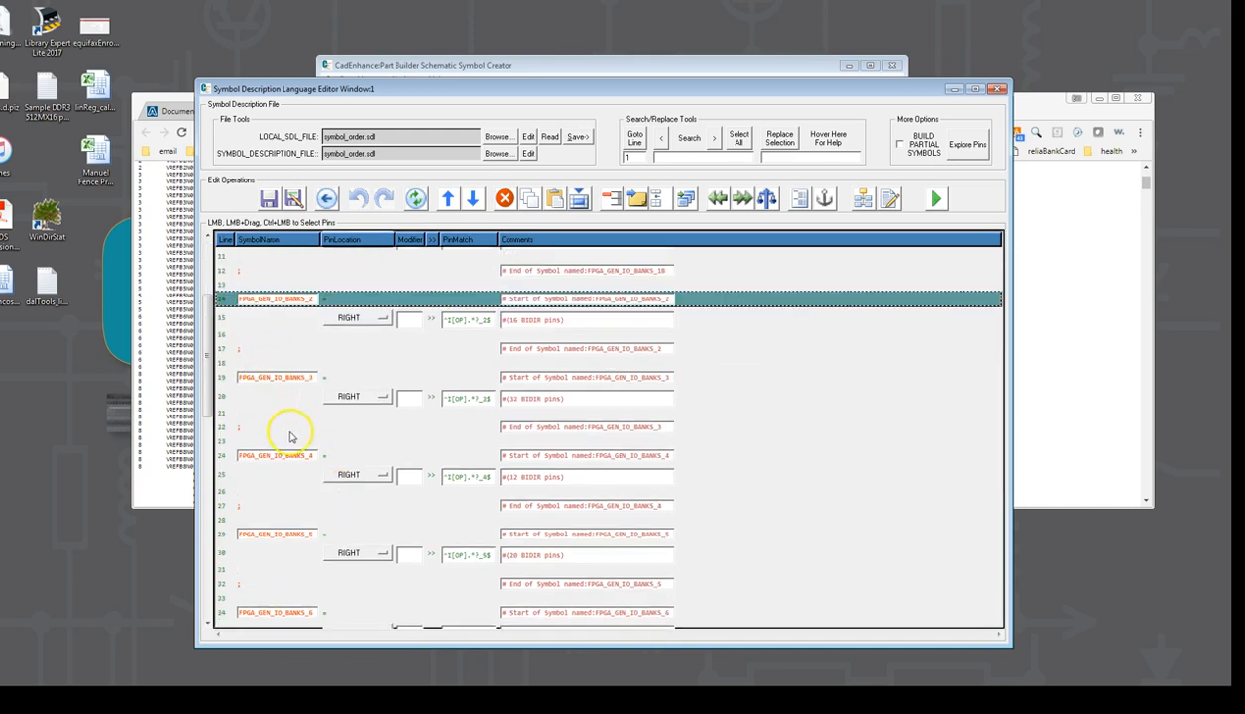
scroll(282, 476, down, 1)
scroll(283, 541, down, 2)
scroll(298, 560, down, 4)
scroll(312, 540, down, 1)
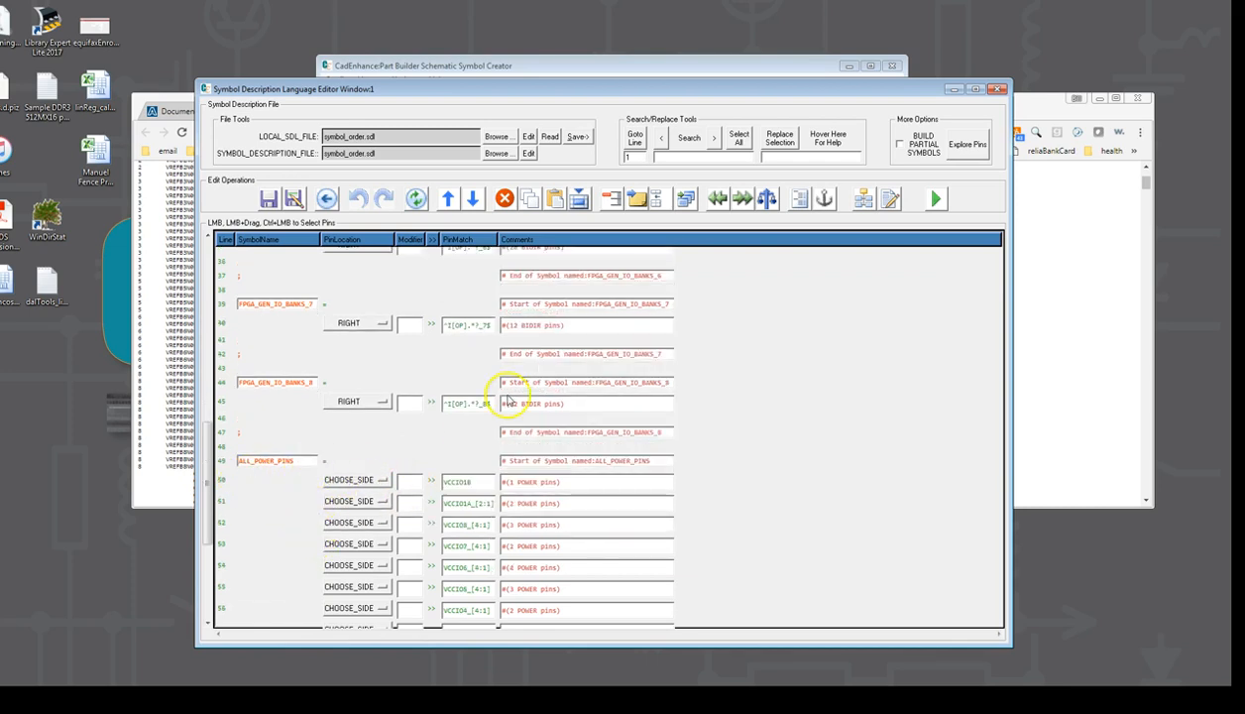
Search for "vccio", select all matching lines, and delete these VCCIO pin lines from the ALL_POWER_PINS symbol.
click(708, 155)
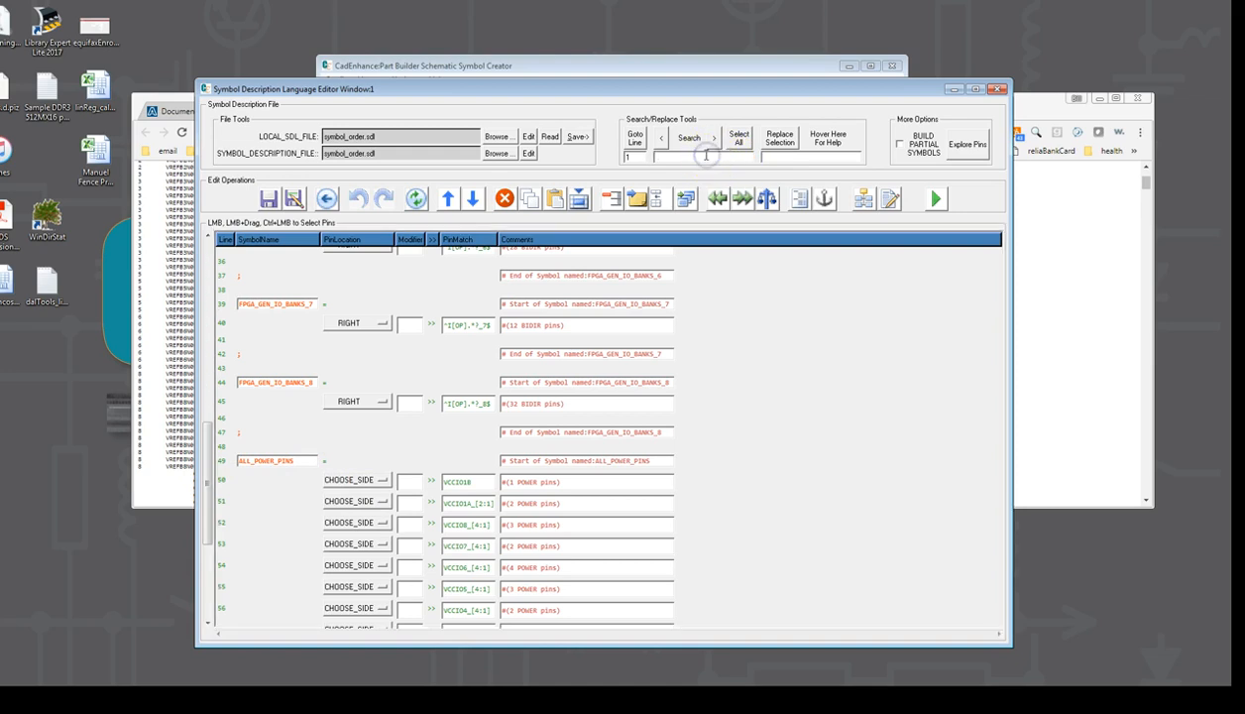
text(vccio)
key(Return)
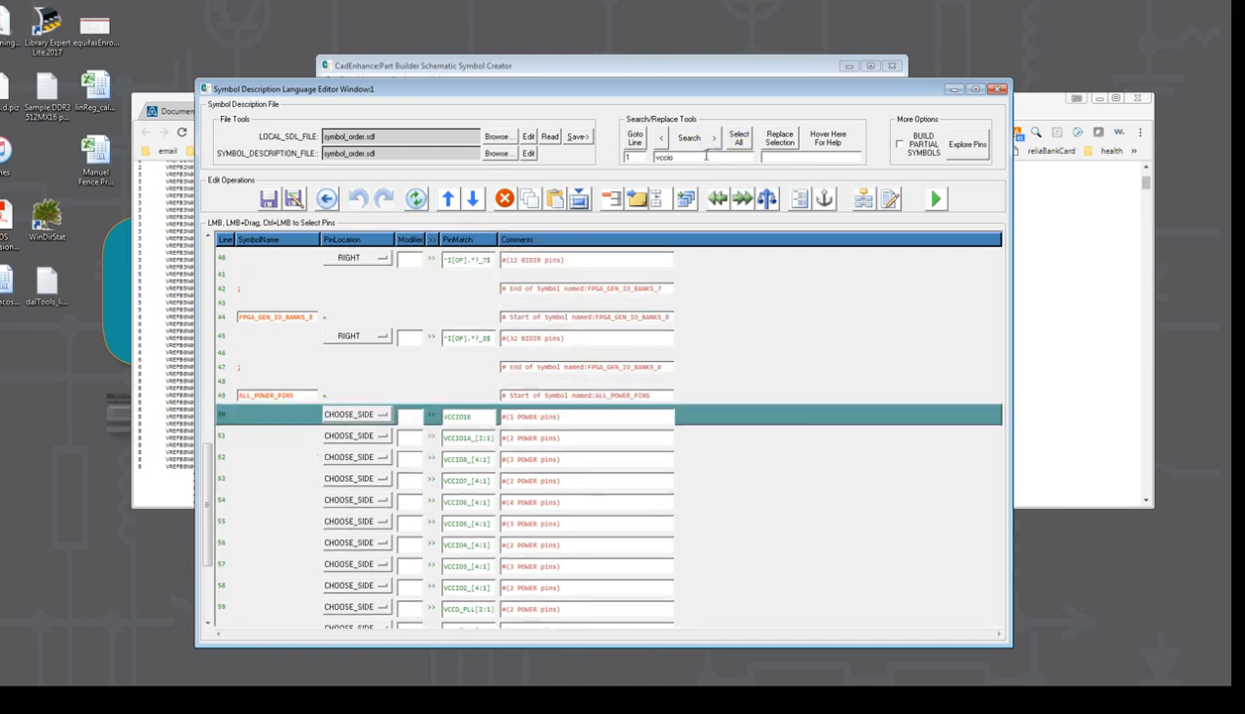
click(736, 134)
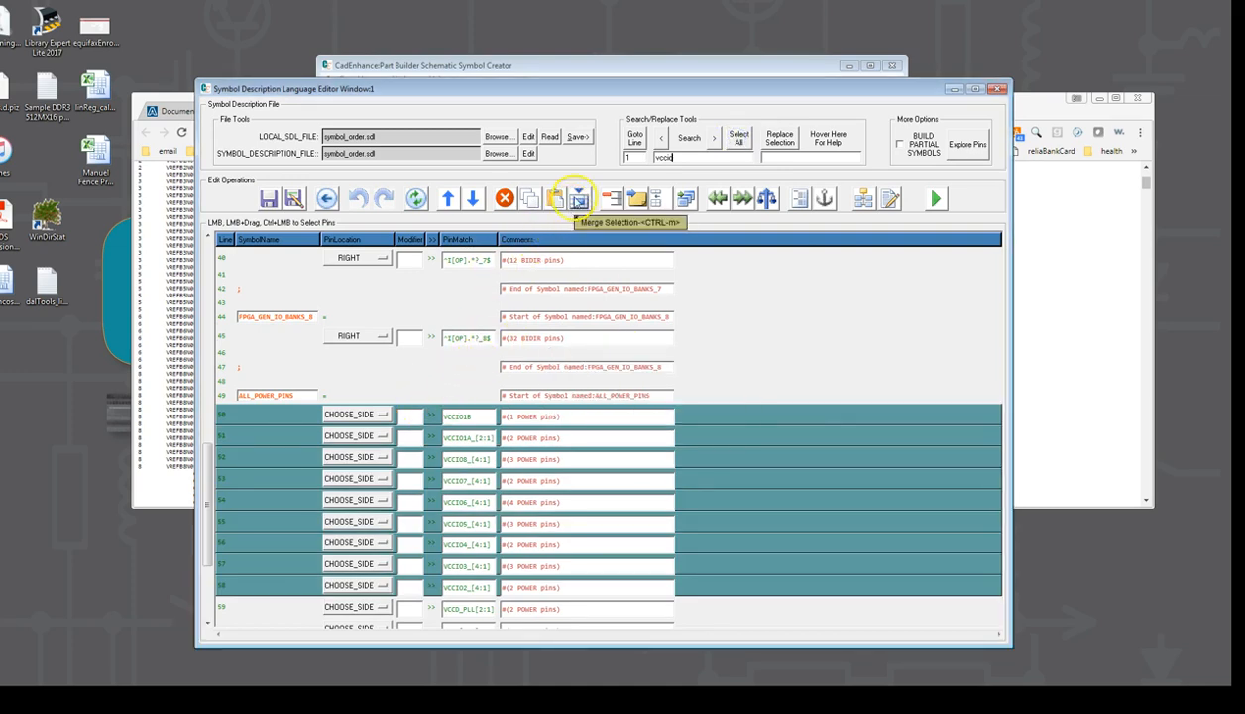
click(504, 199)
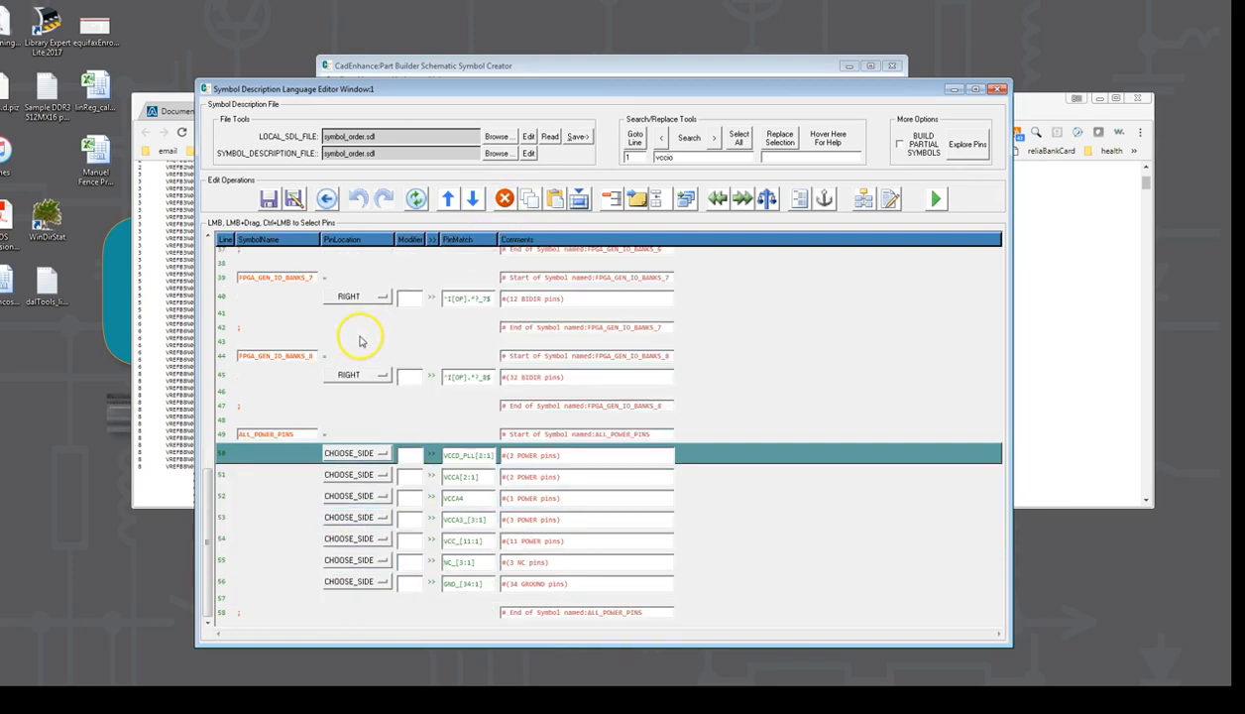
click(288, 314)
scroll(297, 312, up, 9)
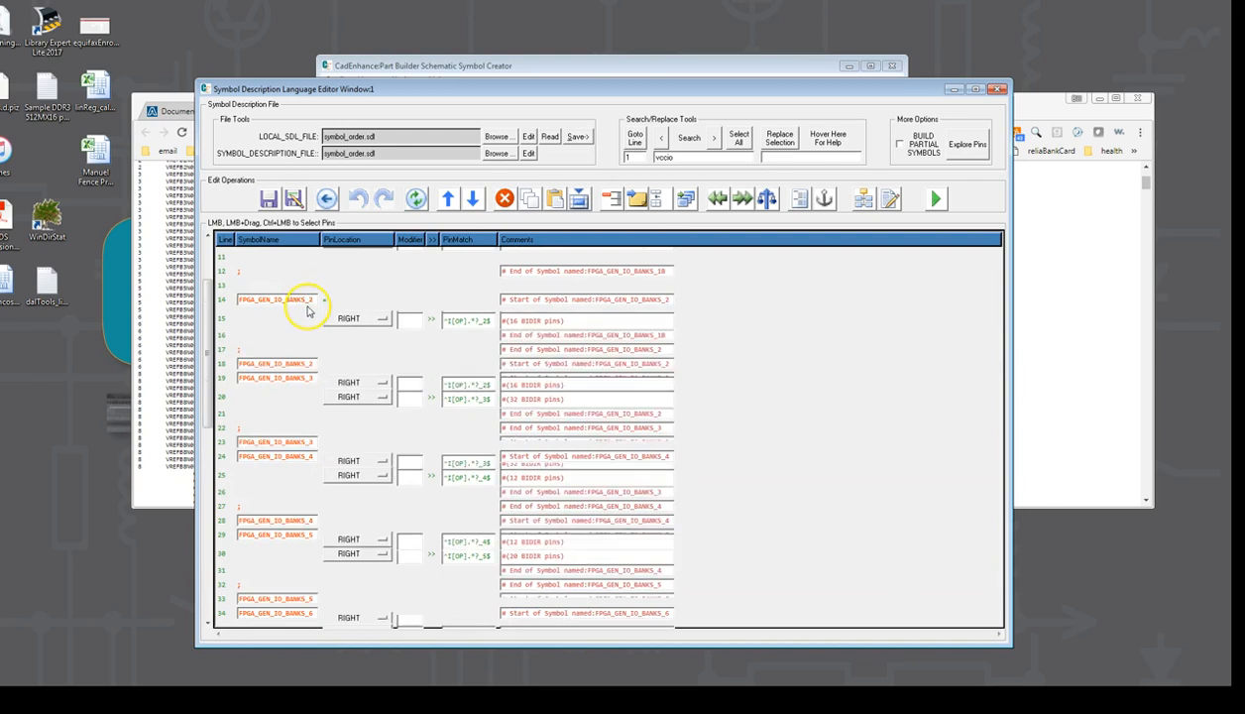
scroll(308, 308, up, 3)
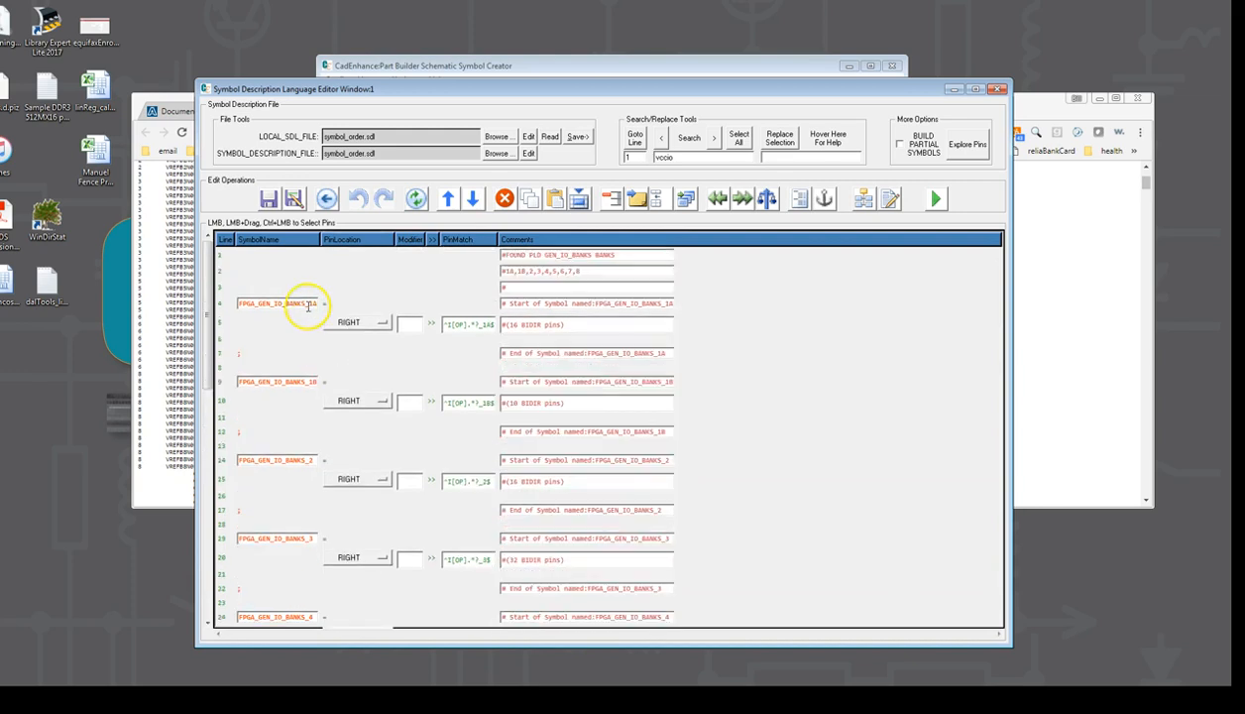
Paste the cut VCCIO pin lines at line 4, and move the VCCIO1A_[2:1] line into FPGA_GEN_IO_BANKS_1A above its I/O pin line.
click(222, 304)
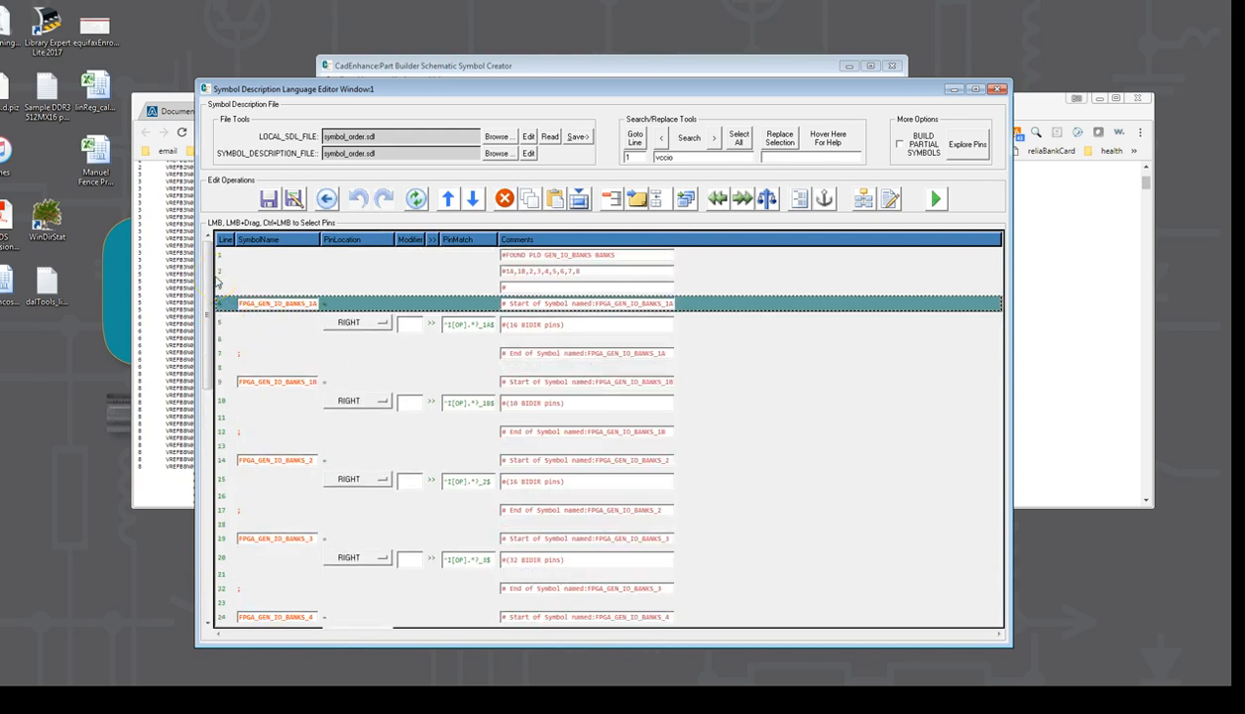
key(ctrl+v)
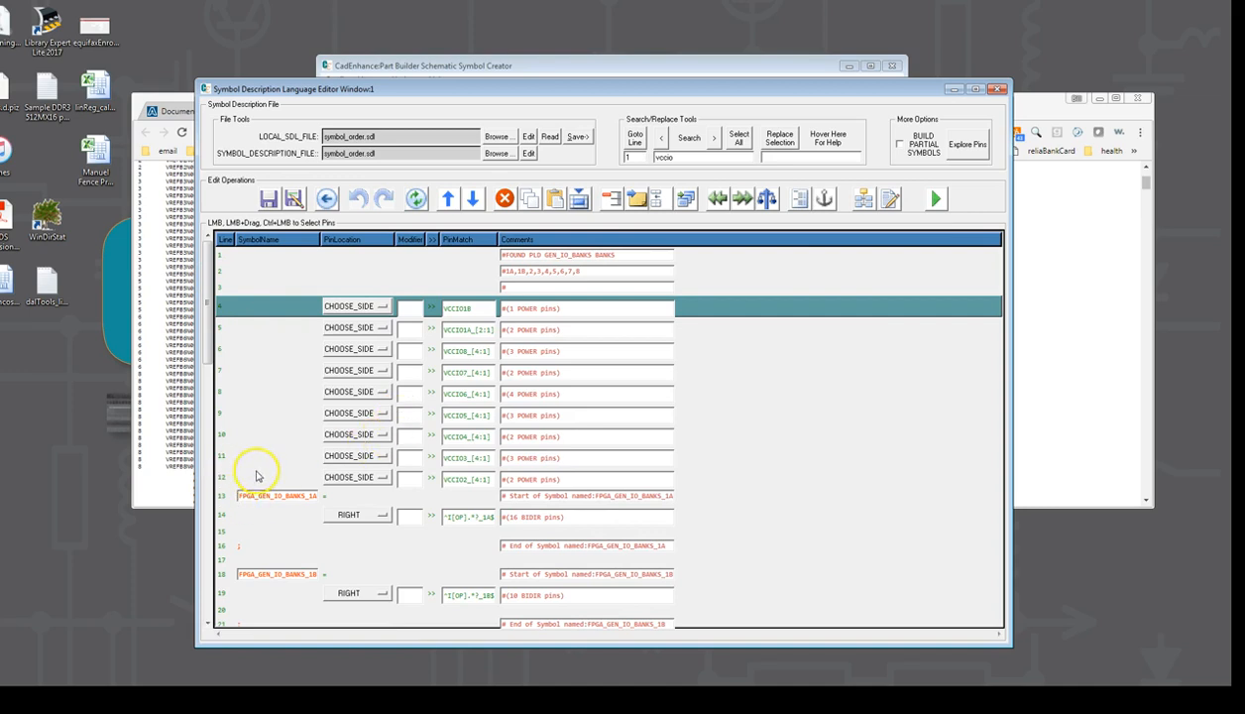
click(233, 327)
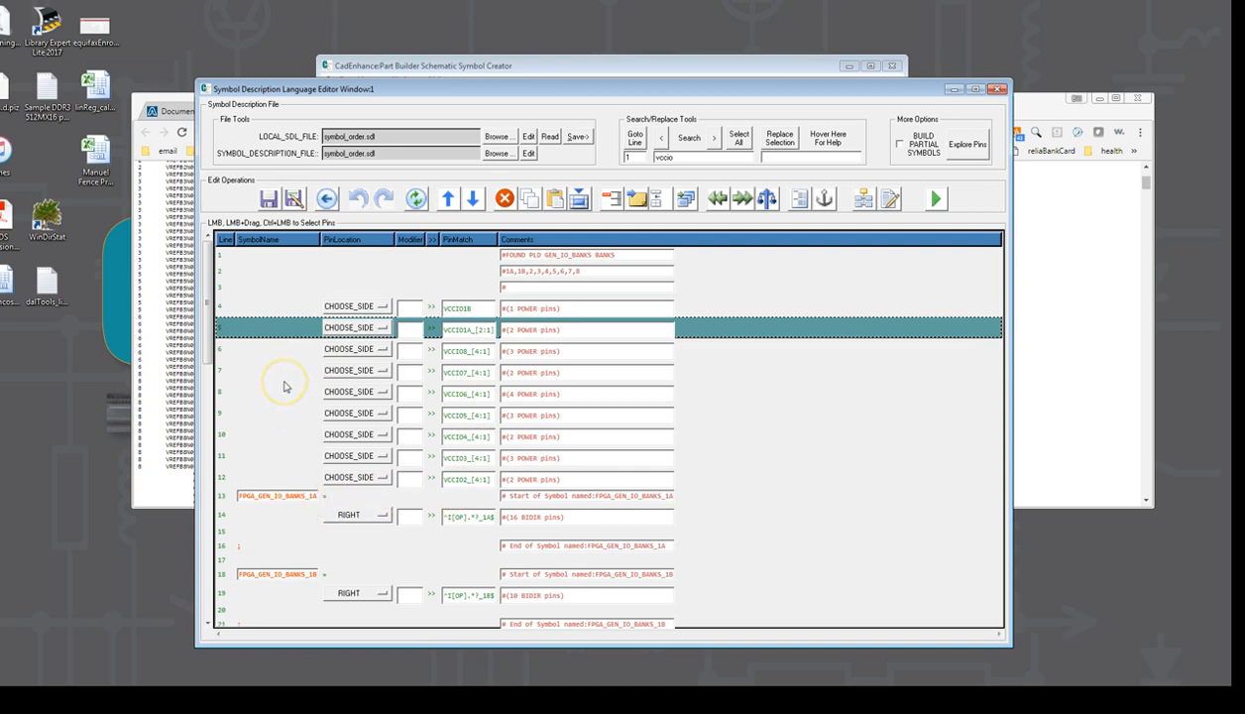
key(ctrl+x)
click(232, 494)
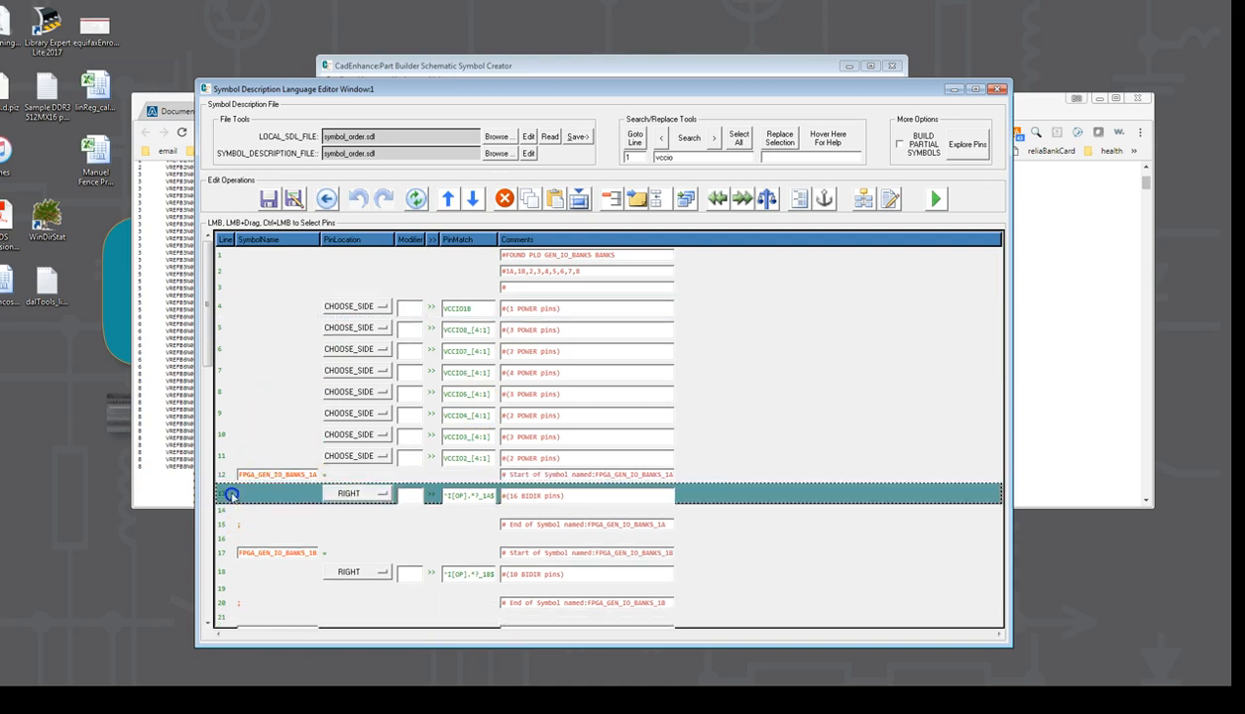
key(ctrl+v)
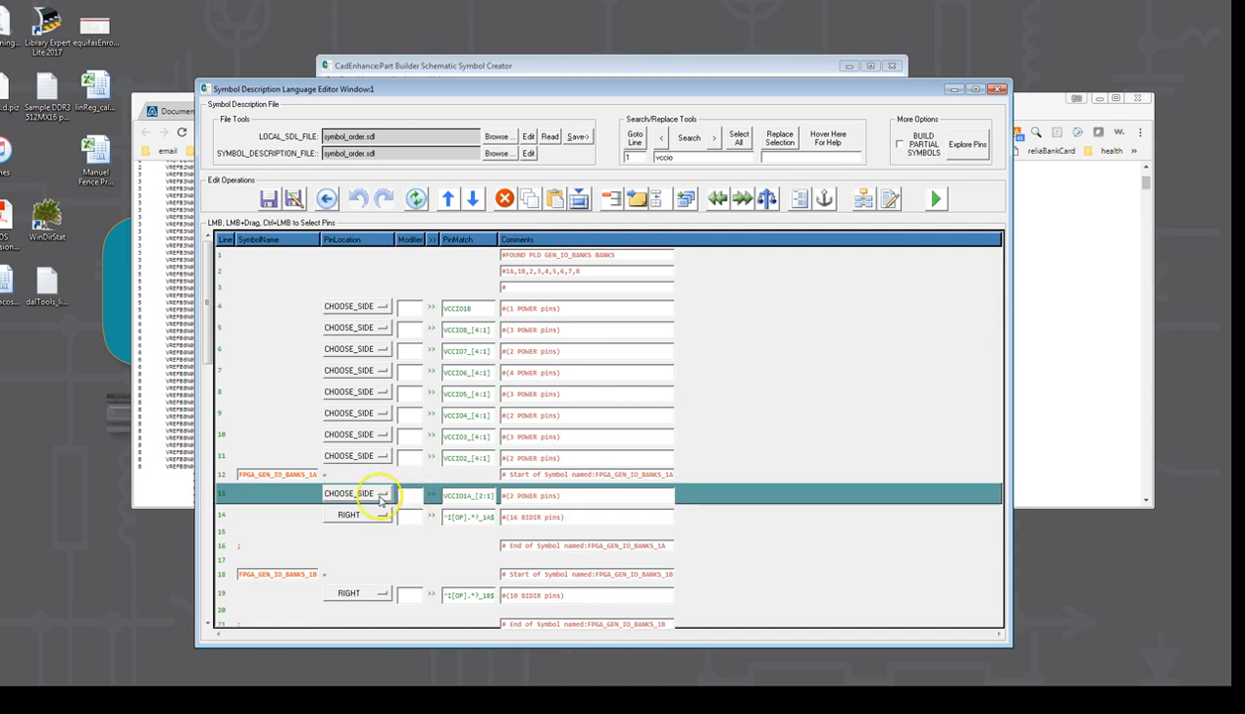
Set the pin location to LEFT for VCCIO1A_[2:1] and for the remaining VCCIO lines 4 to 11.
click(382, 499)
click(349, 509)
drag(222, 309, 235, 454)
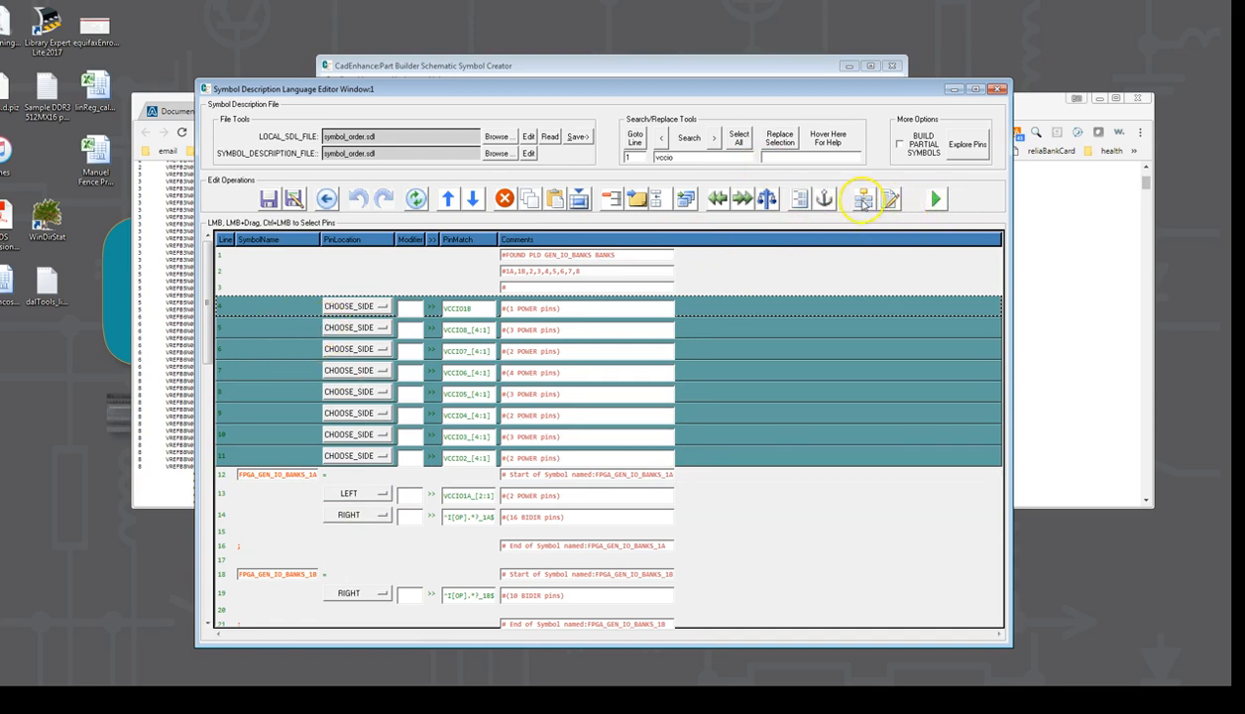
click(863, 199)
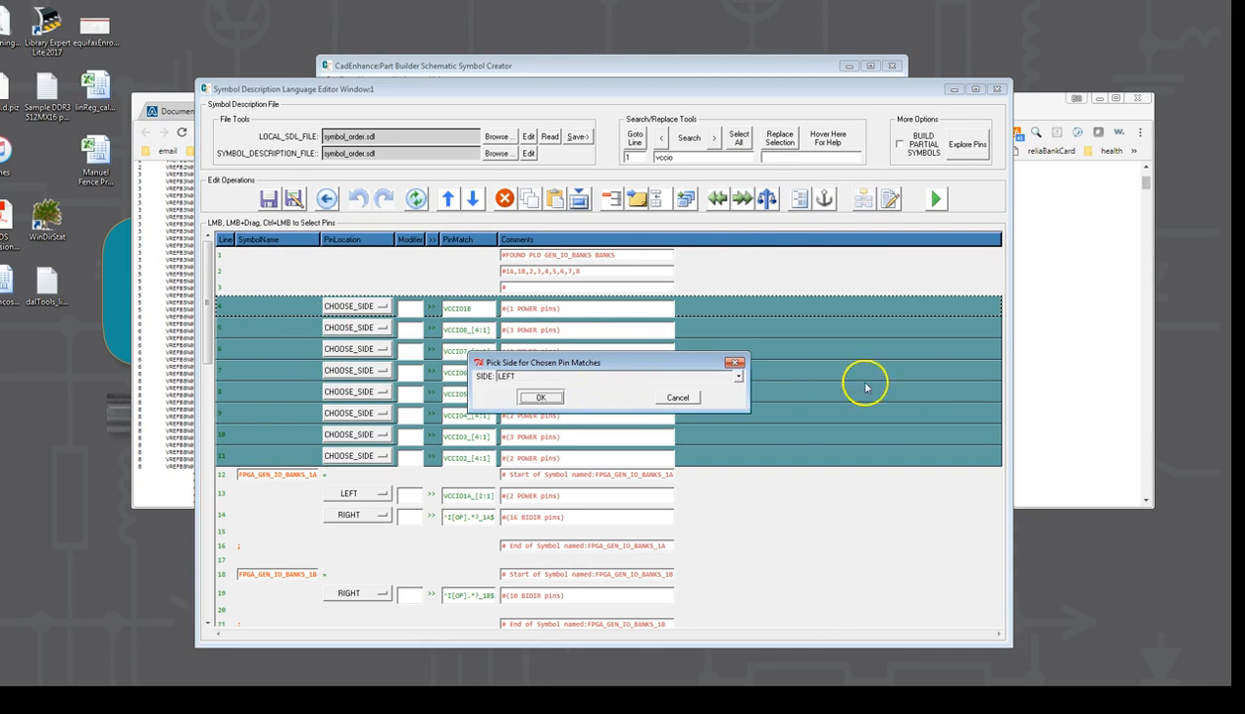
click(736, 375)
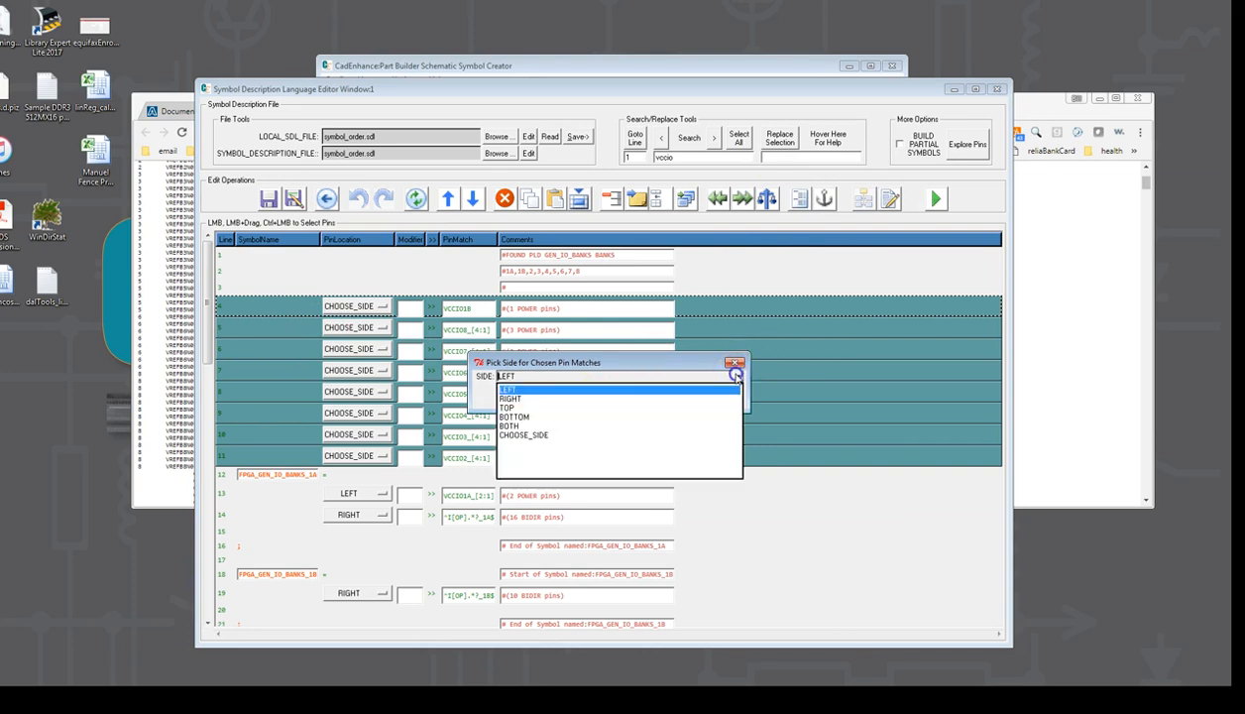
click(581, 389)
click(543, 398)
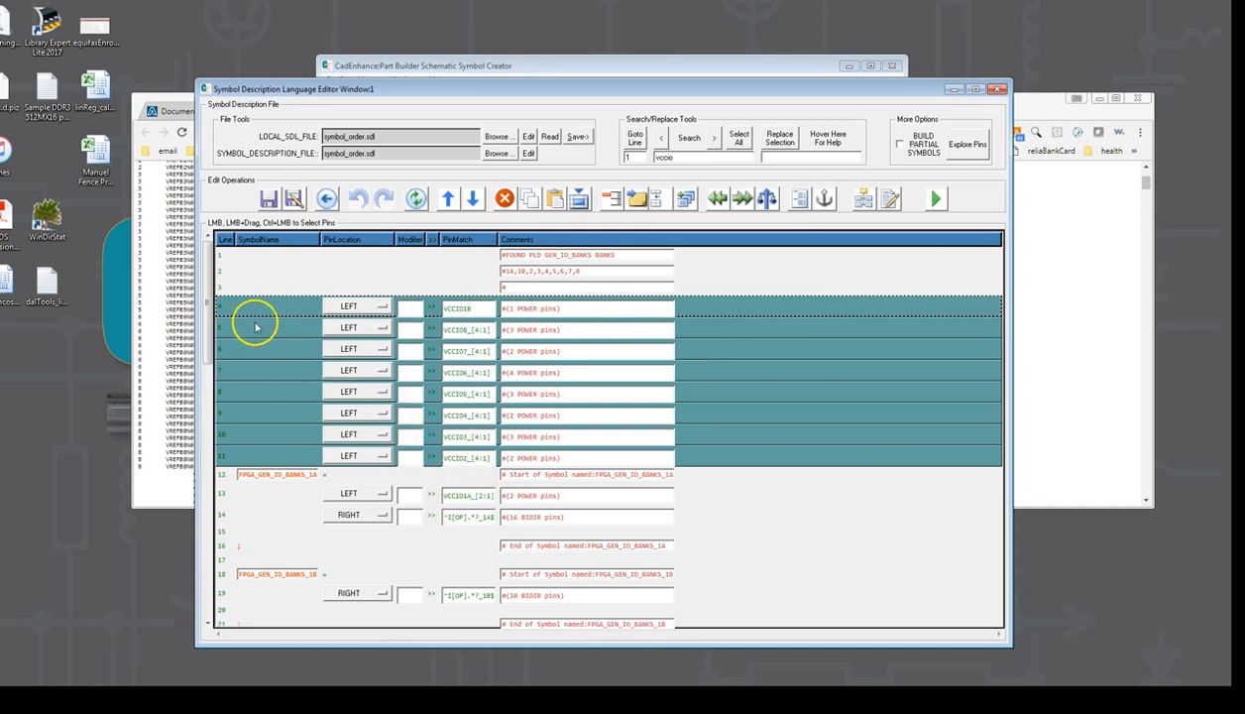
Move the VCCIO1B line into the FPGA_GEN_IO_BANKS_1B symbol, above its I/O pin line.
click(220, 307)
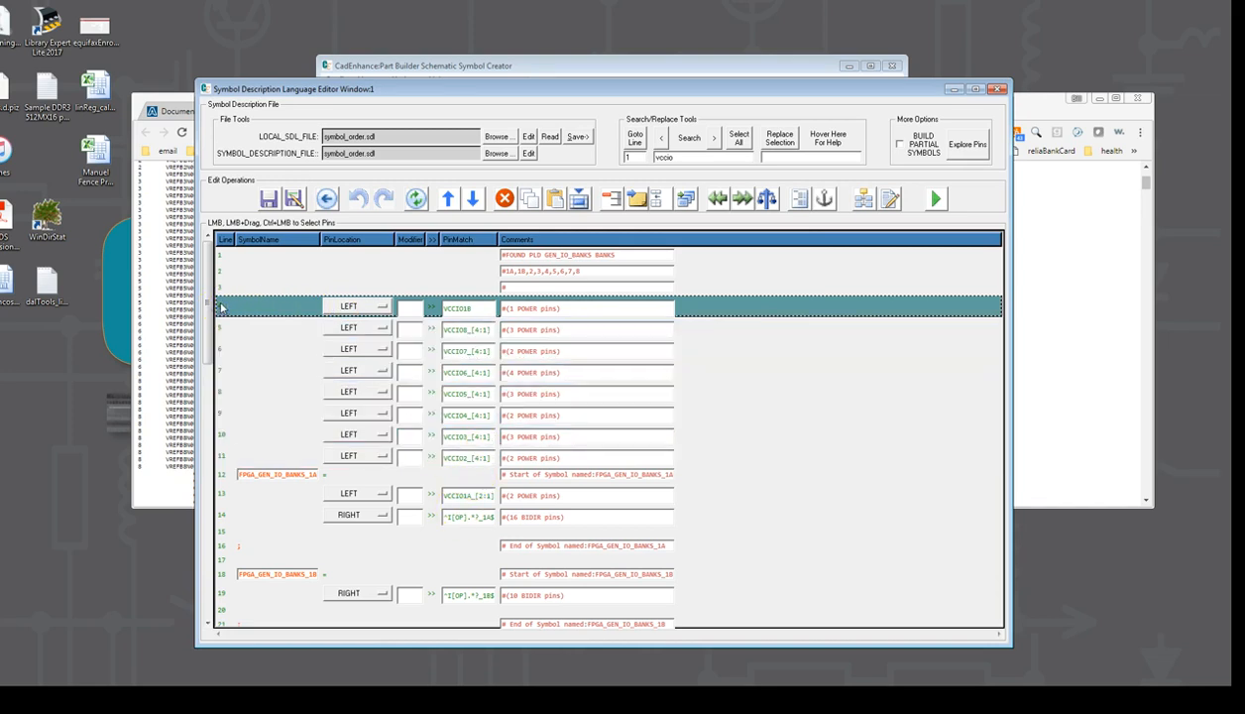
key(Delete)
click(232, 571)
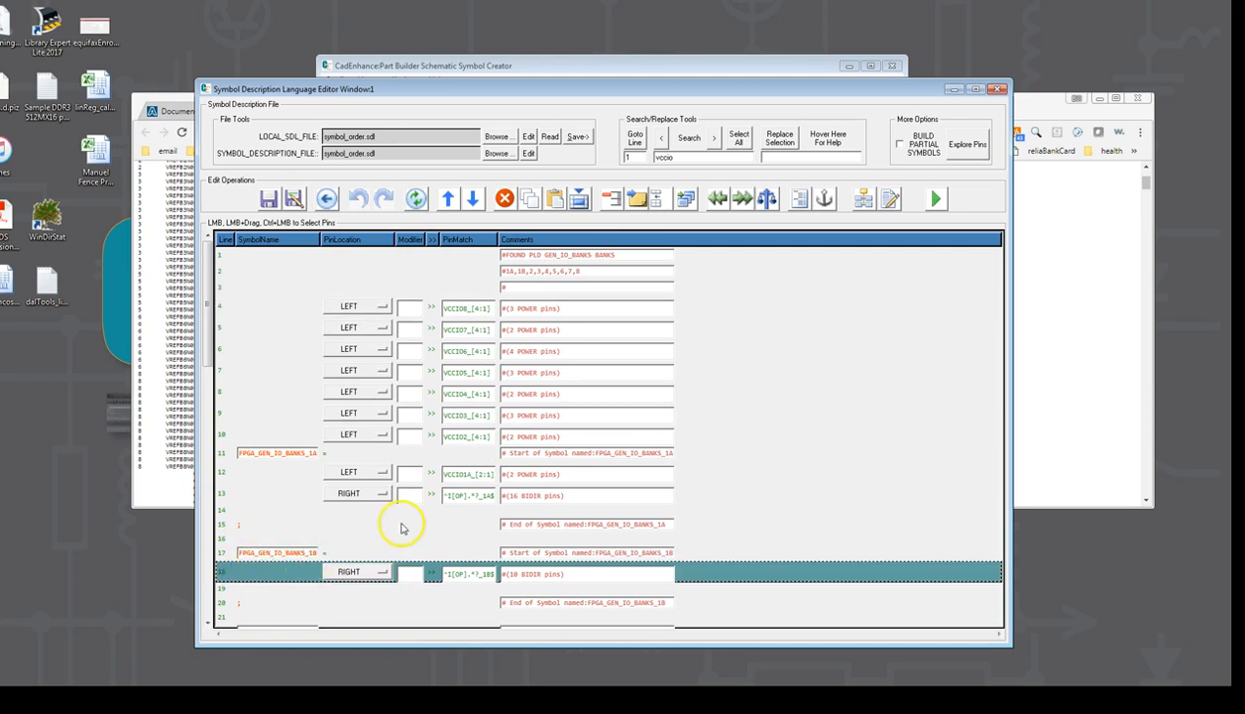
key(ctrl+v)
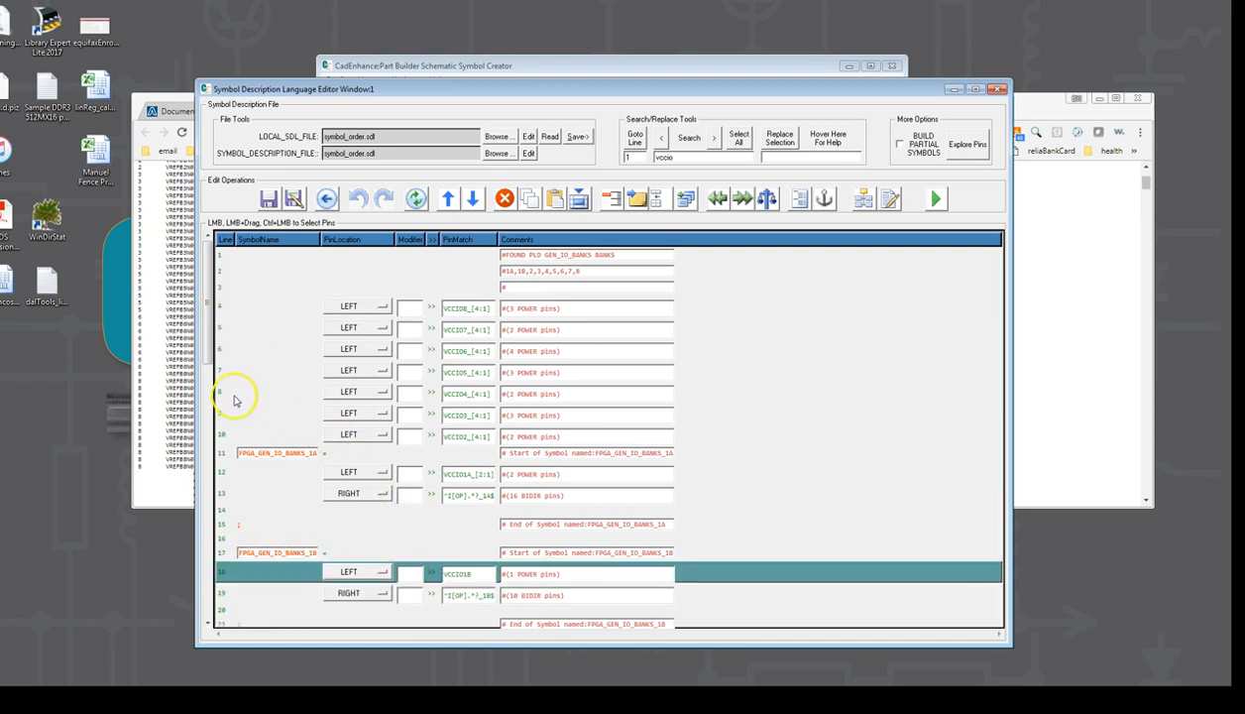
Move the VCCIO2_[4:1] line into the FPGA_GEN_IO_BANKS_2 symbol, above its I/O pin line.
click(222, 434)
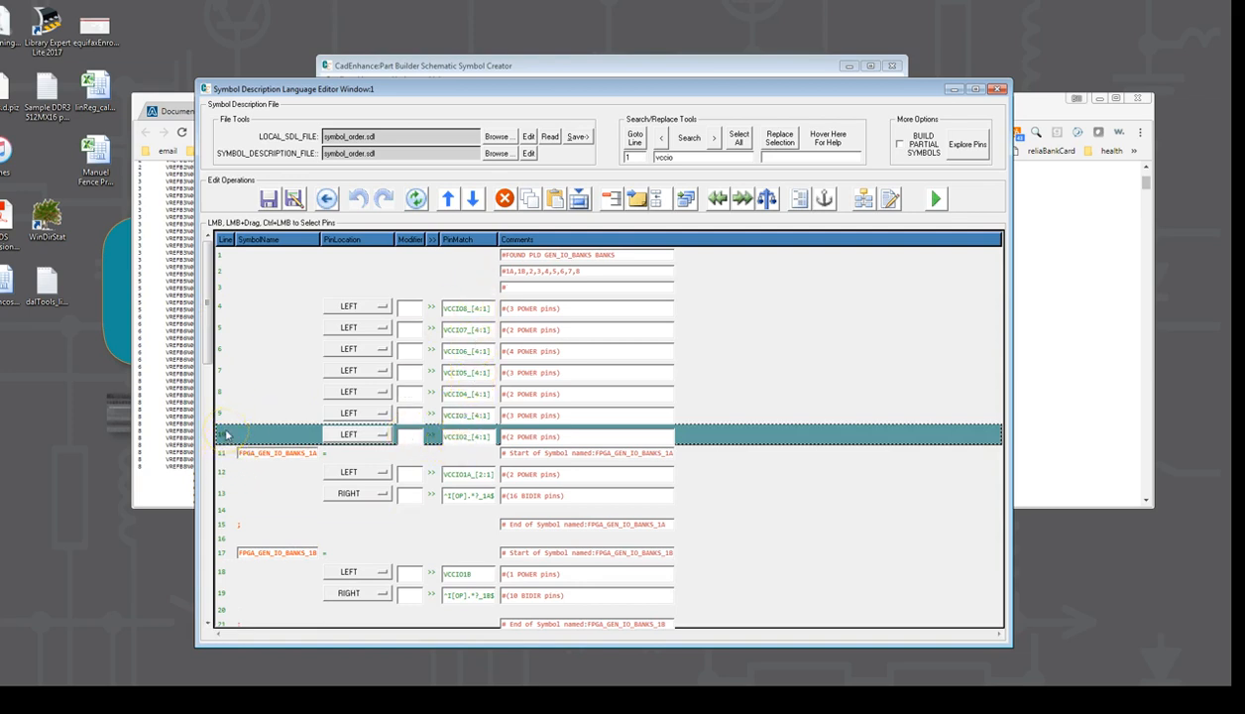
key(ctrl+x)
scroll(314, 461, down, 3)
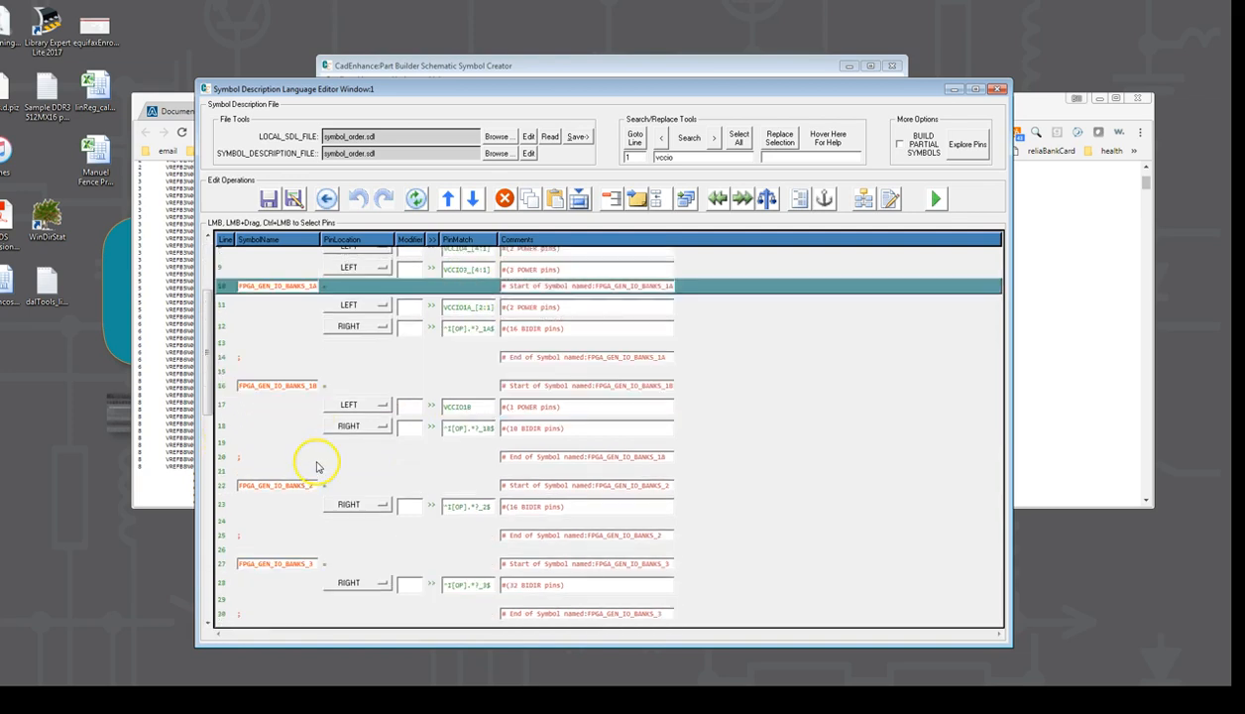
click(227, 506)
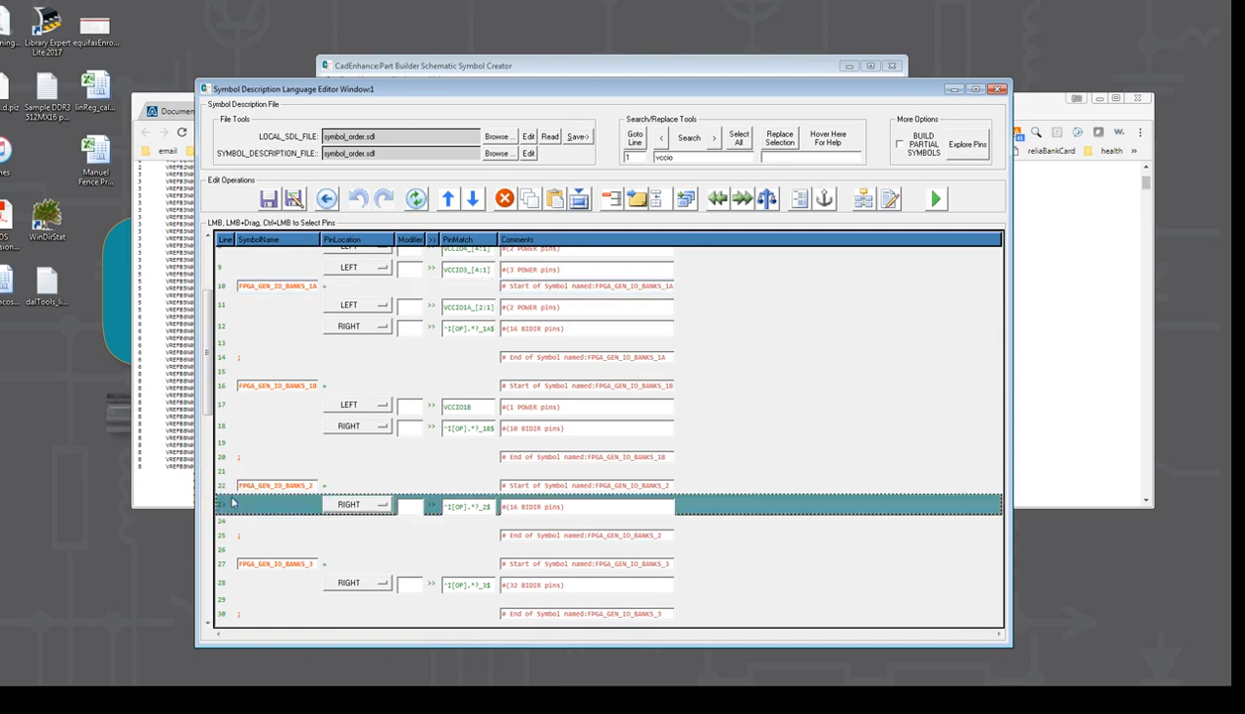
key(ctrl+v)
Move the VCCIO8 to VCCIO3 lines from the top of the file into the FPGA_GEN_IO_BANKS_3 symbol, above its I/O pin line.
scroll(338, 446, up, 3)
drag(229, 306, 229, 414)
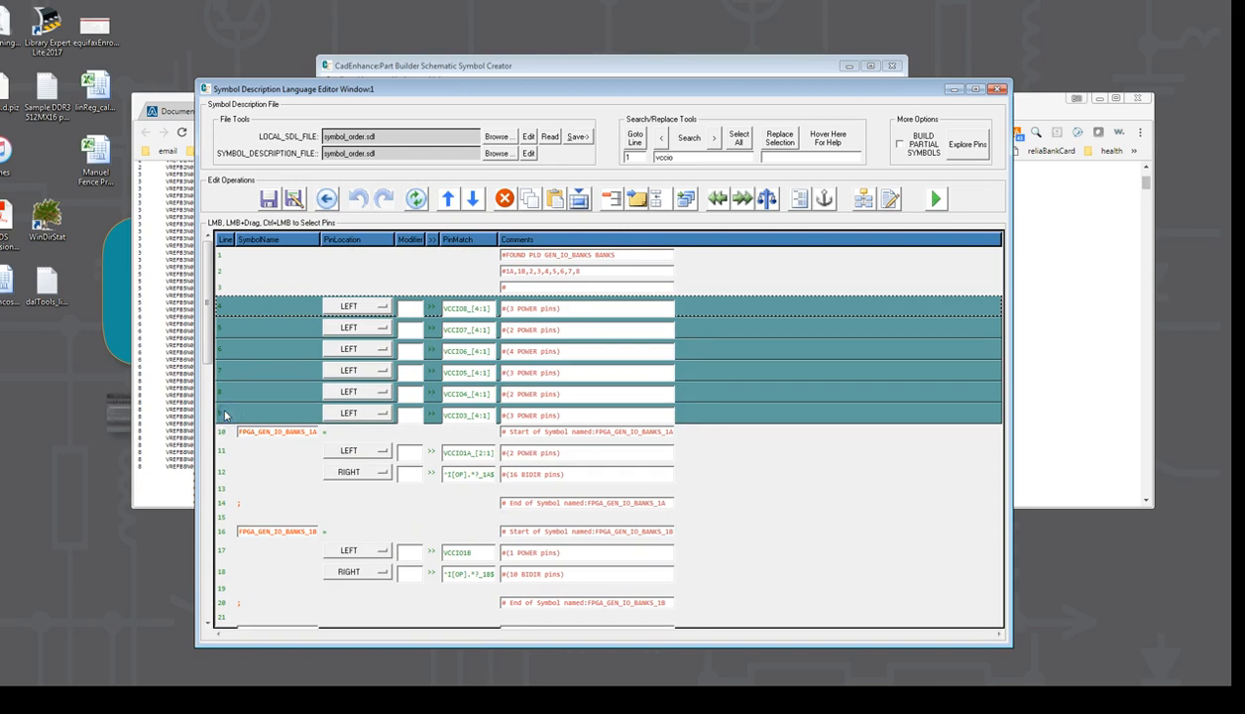
key(Delete)
scroll(342, 436, down, 3)
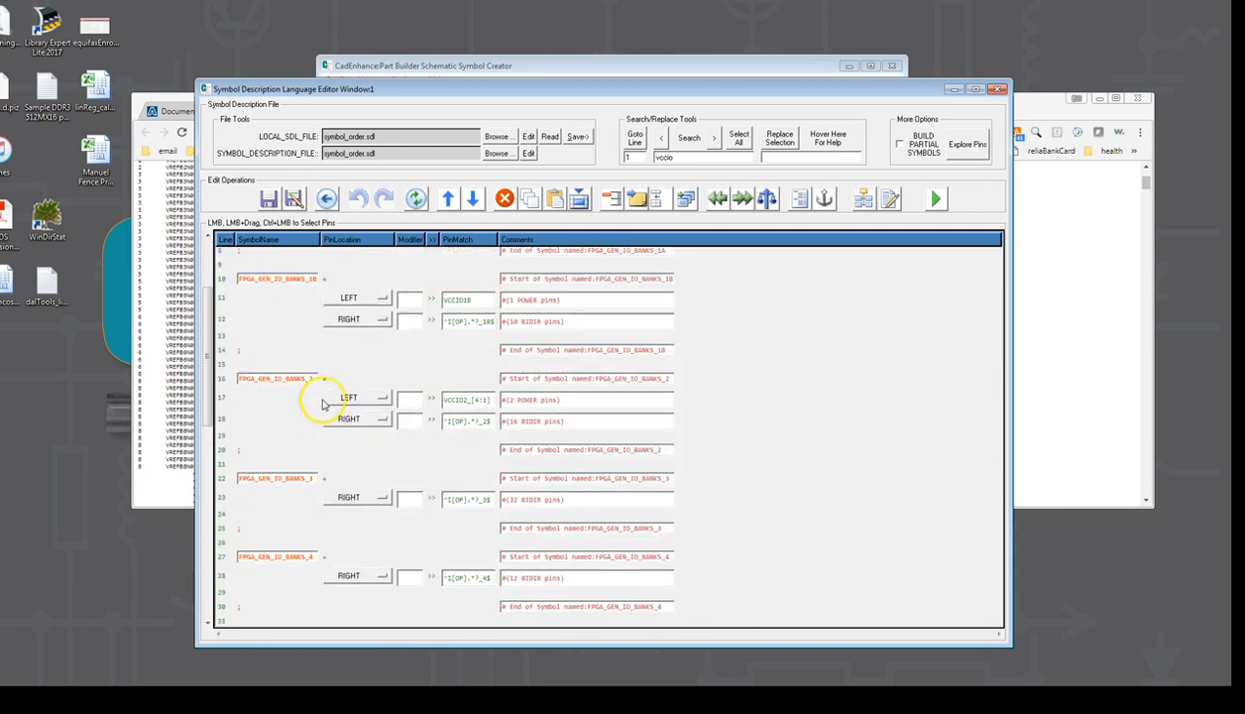
click(229, 401)
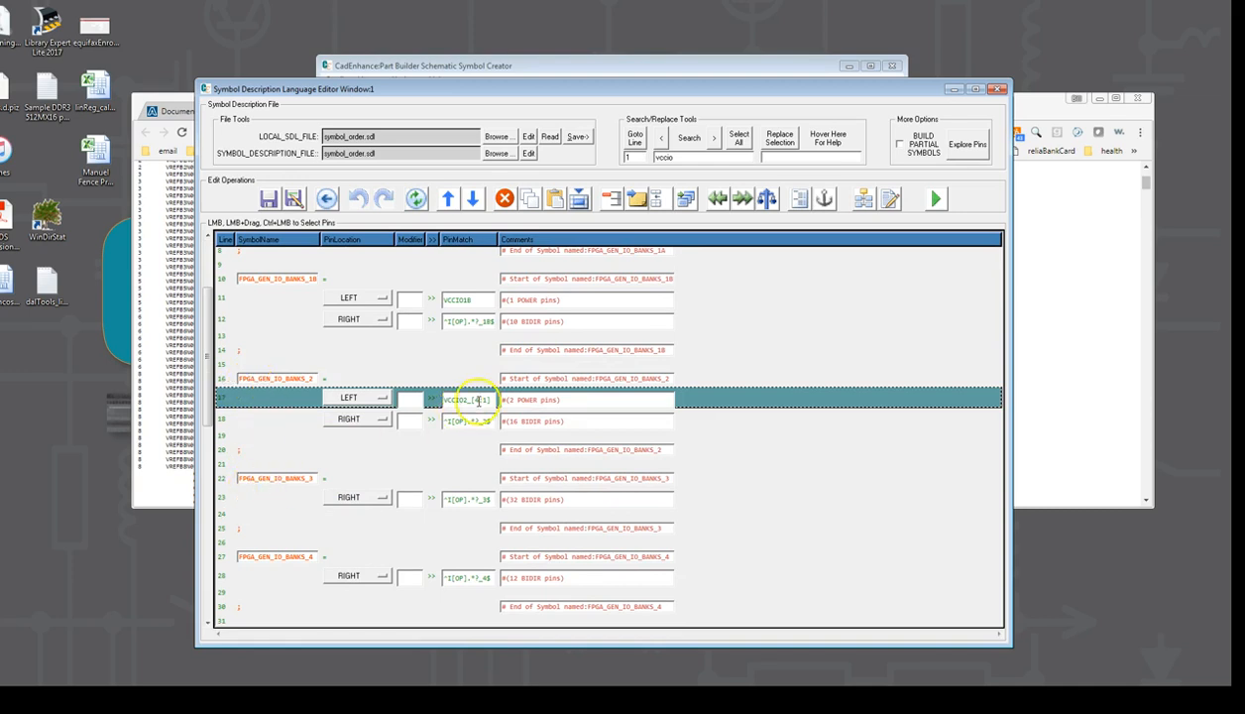
click(226, 503)
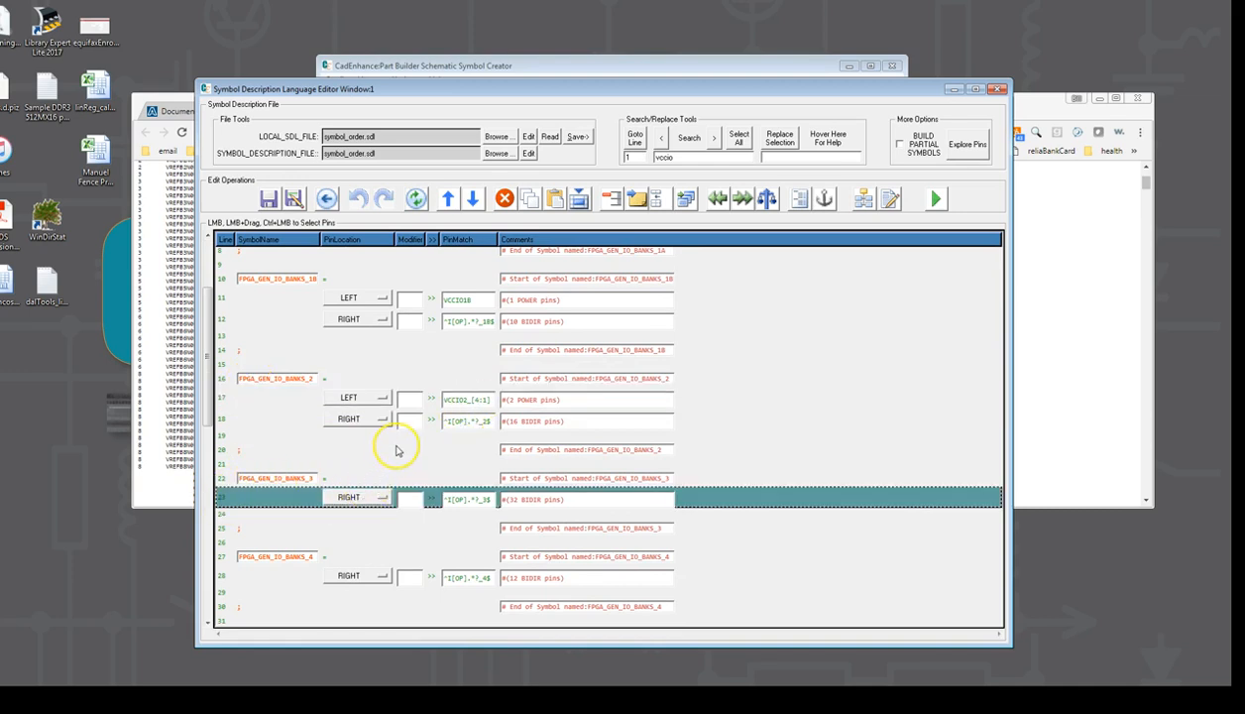
key(ctrl+v)
Shift the VCCIO8 to VCCIO4 lines down out of FPGA_GEN_IO_BANKS_3 to just below the FPGA_GEN_IO_BANKS_4 start line.
scroll(422, 445, down, 2)
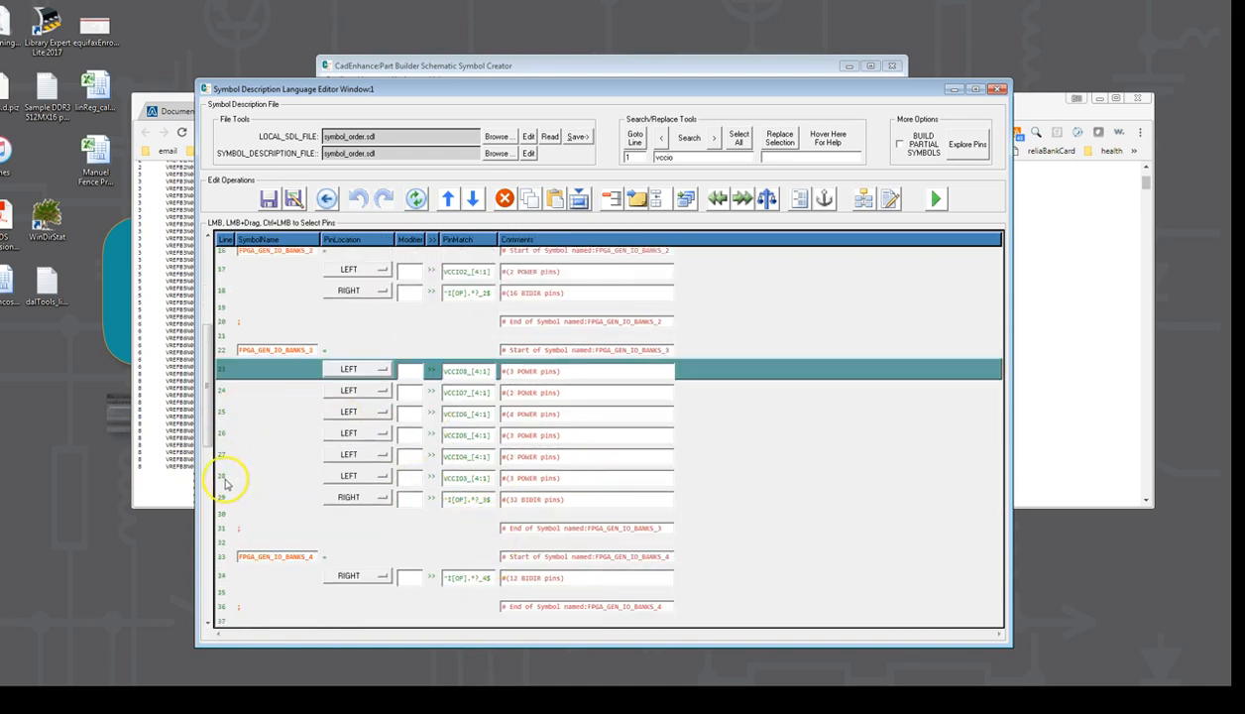
click(226, 479)
click(224, 370)
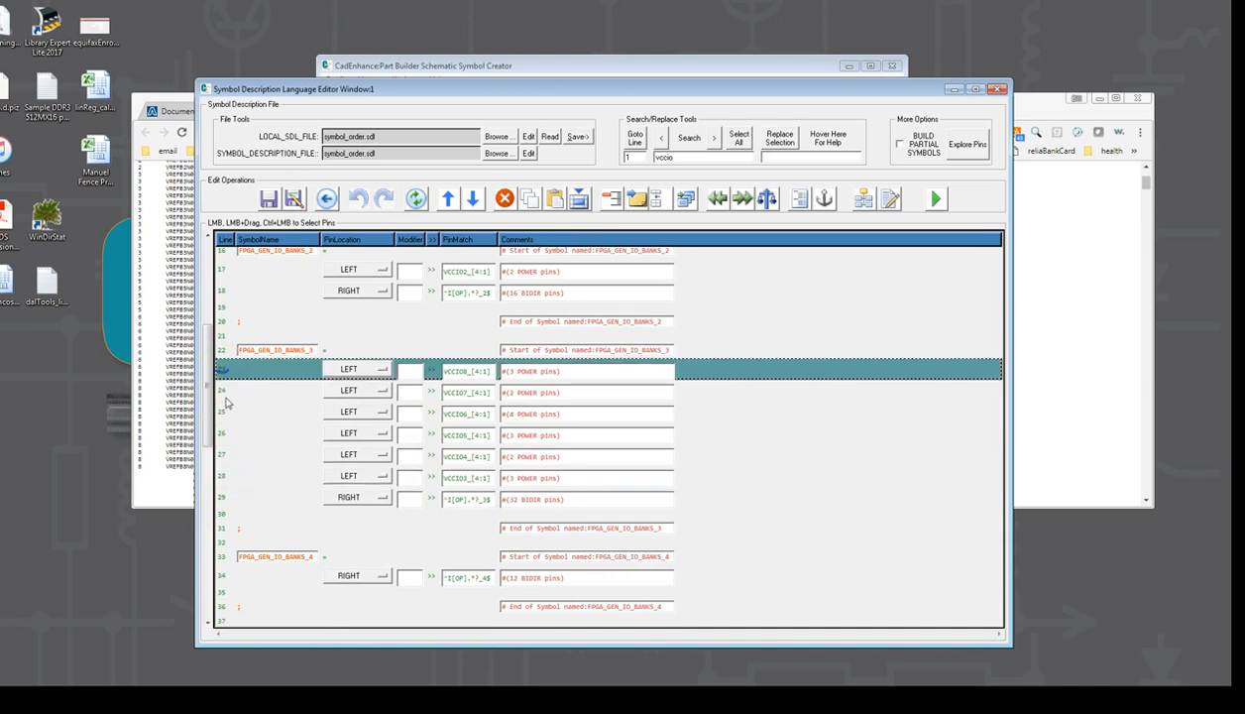
shift+click(227, 456)
click(474, 200)
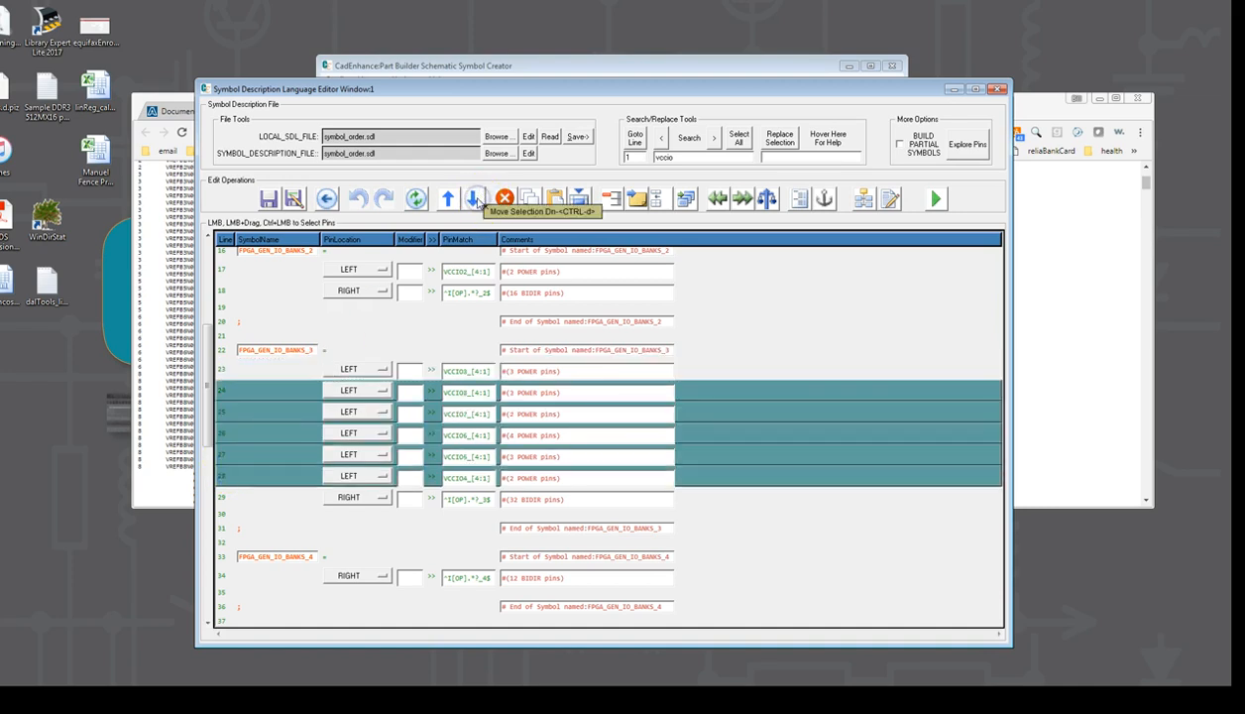
click(476, 199)
click(476, 199)
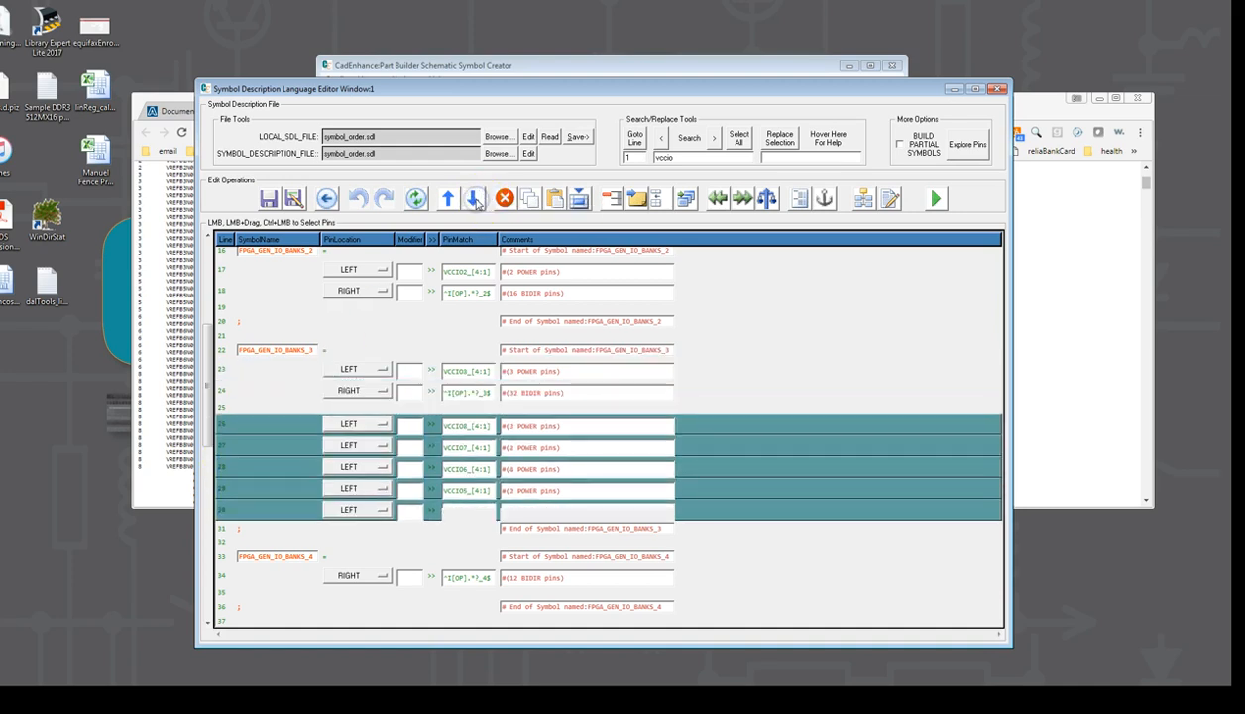
click(476, 200)
click(476, 199)
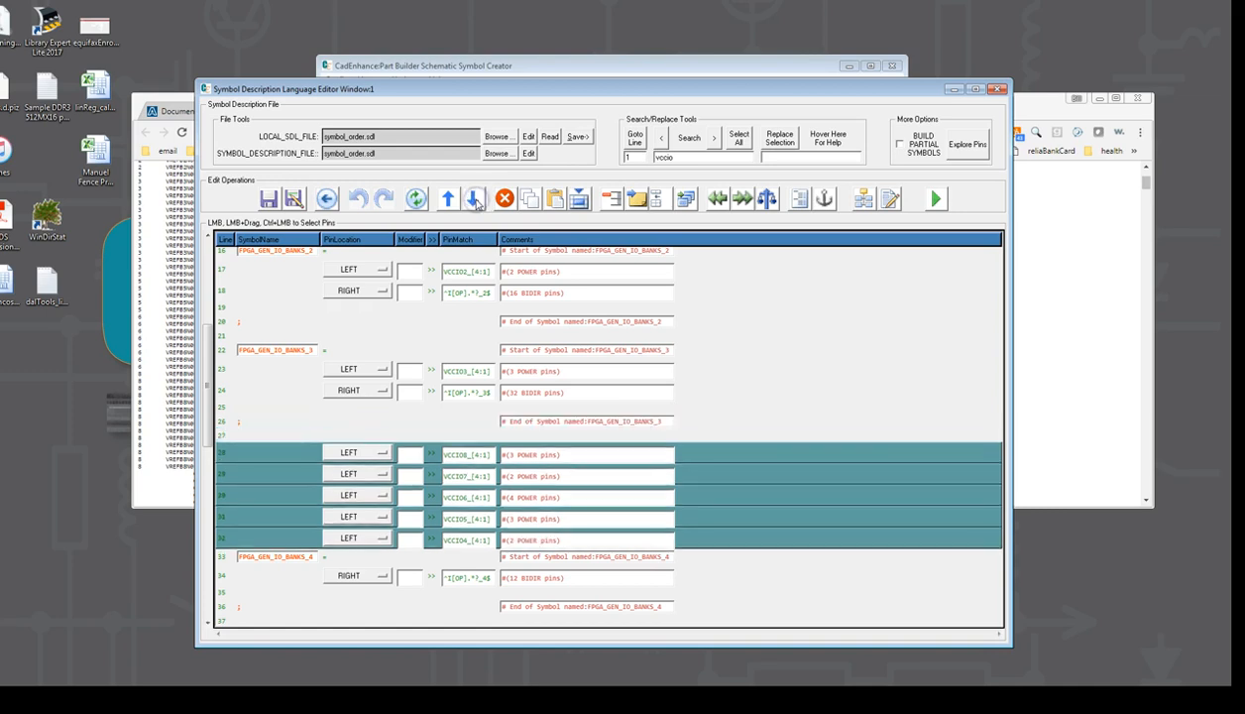
click(476, 200)
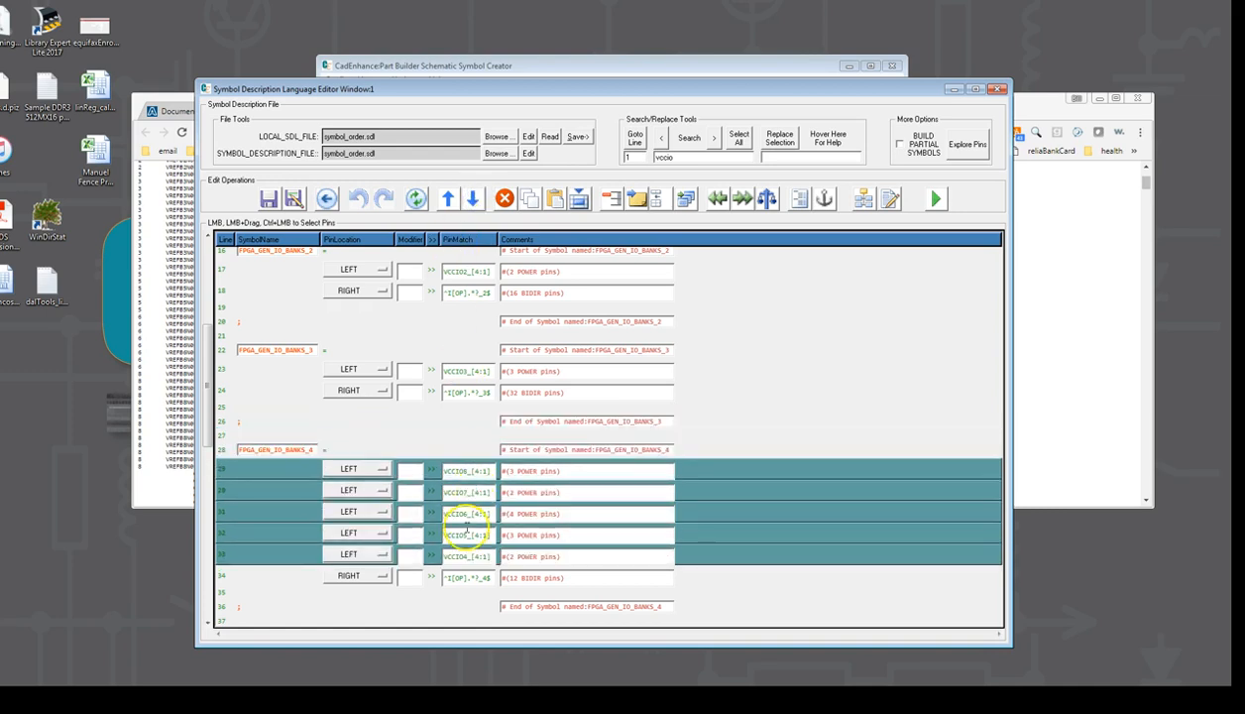
Move the VCCIO8 to VCCIO5 lines from FPGA_GEN_IO_BANKS_4 into FPGA_GEN_IO_BANKS_5, above its I/O pin line.
click(243, 470)
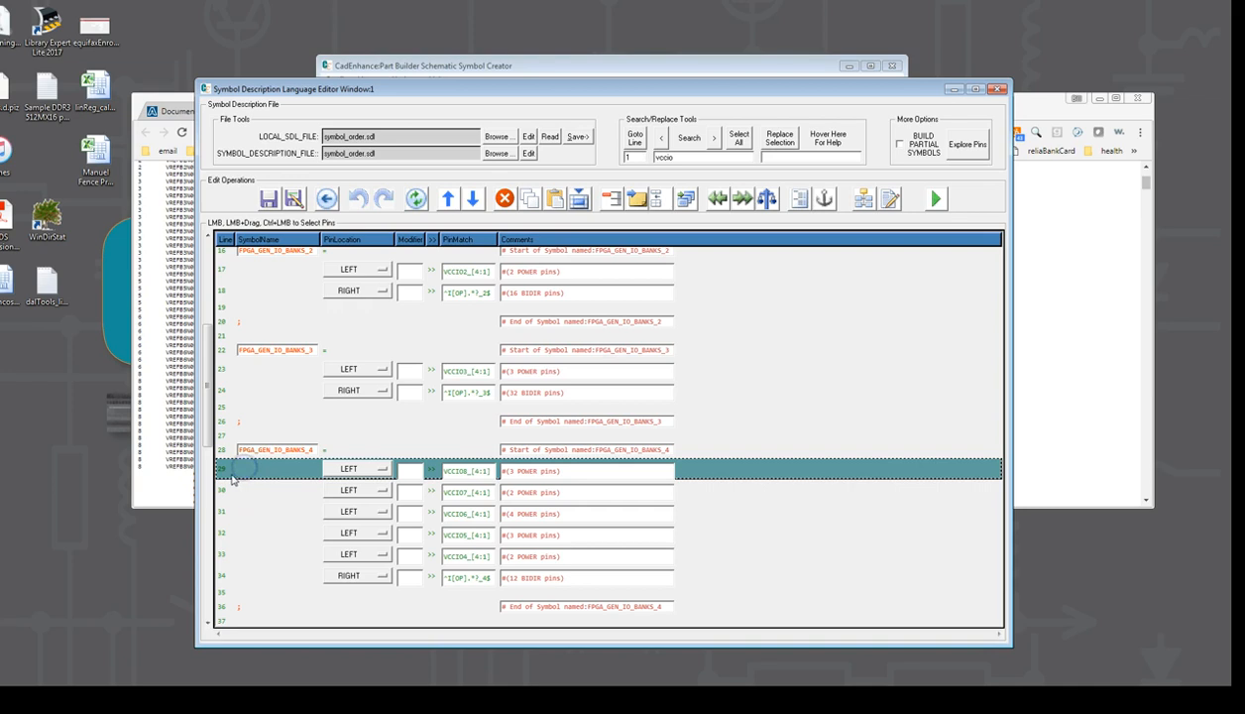
click(226, 535)
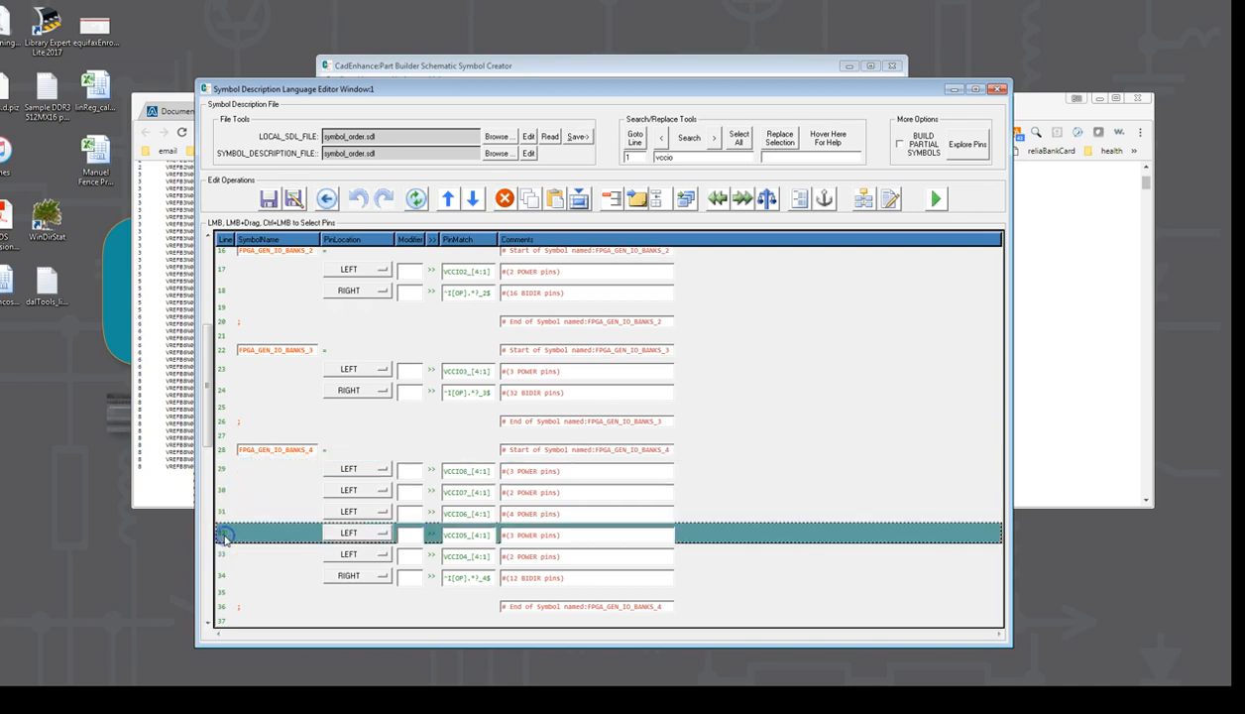
click(230, 472)
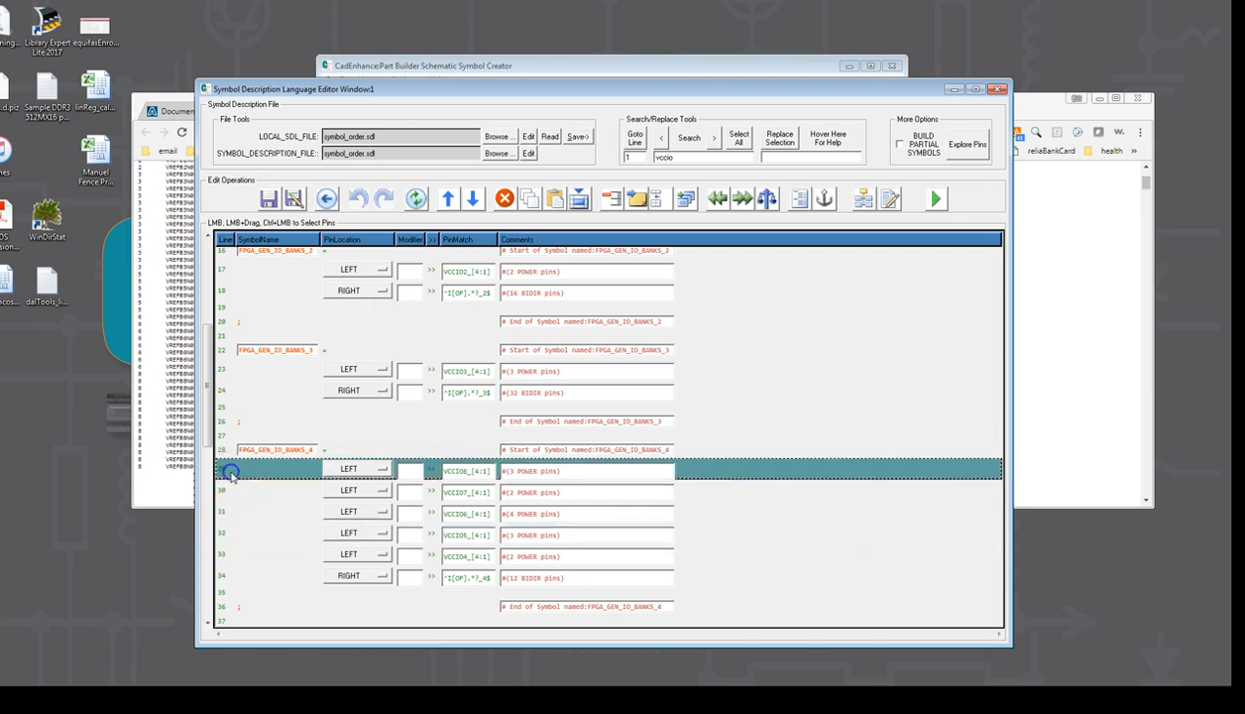
shift+click(224, 541)
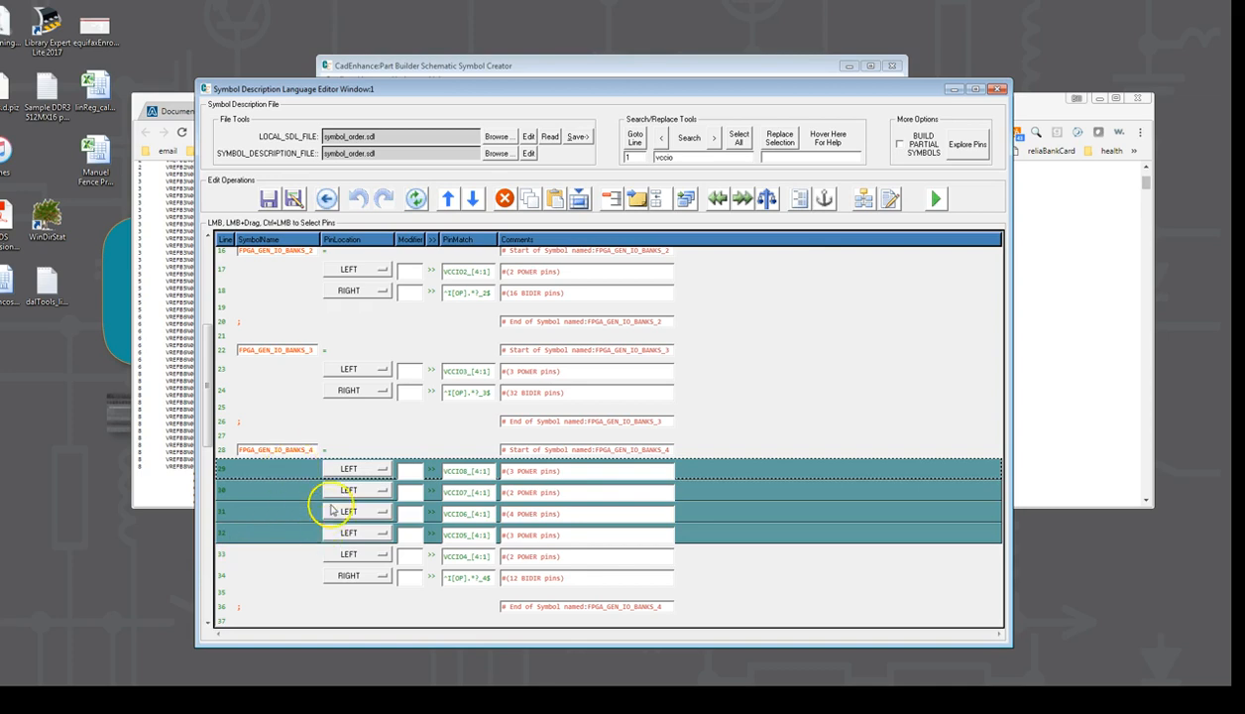
key(Delete)
scroll(376, 506, down, 1)
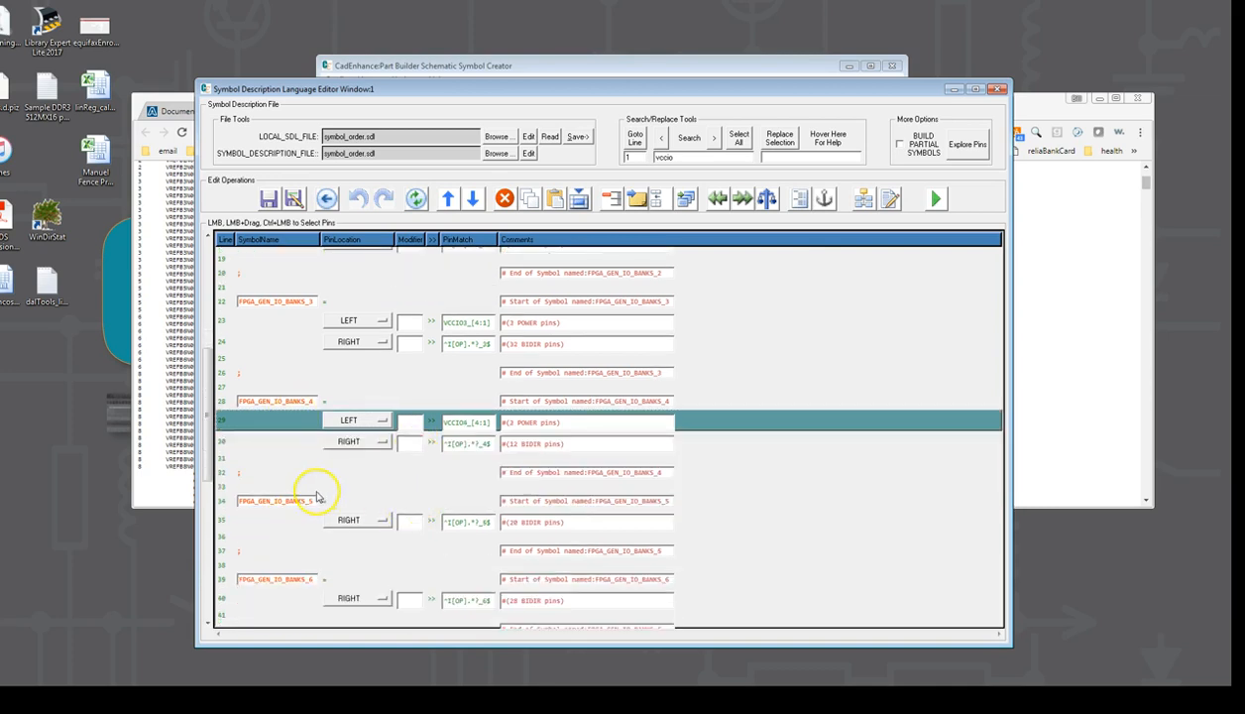
click(230, 522)
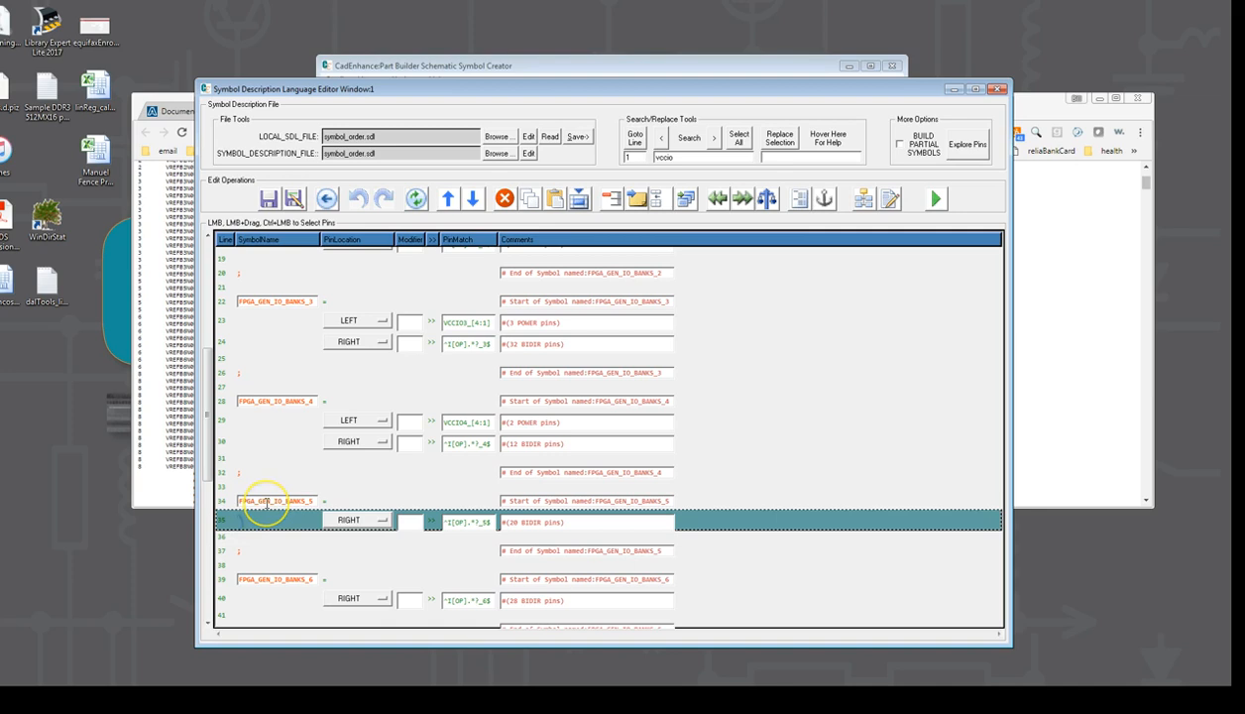
key(ctrl+v)
Move the VCCIO6_[4:1] line from FPGA_GEN_IO_BANKS_5 into FPGA_GEN_IO_BANKS_6, above its I/O pin line.
scroll(328, 458, down, 2)
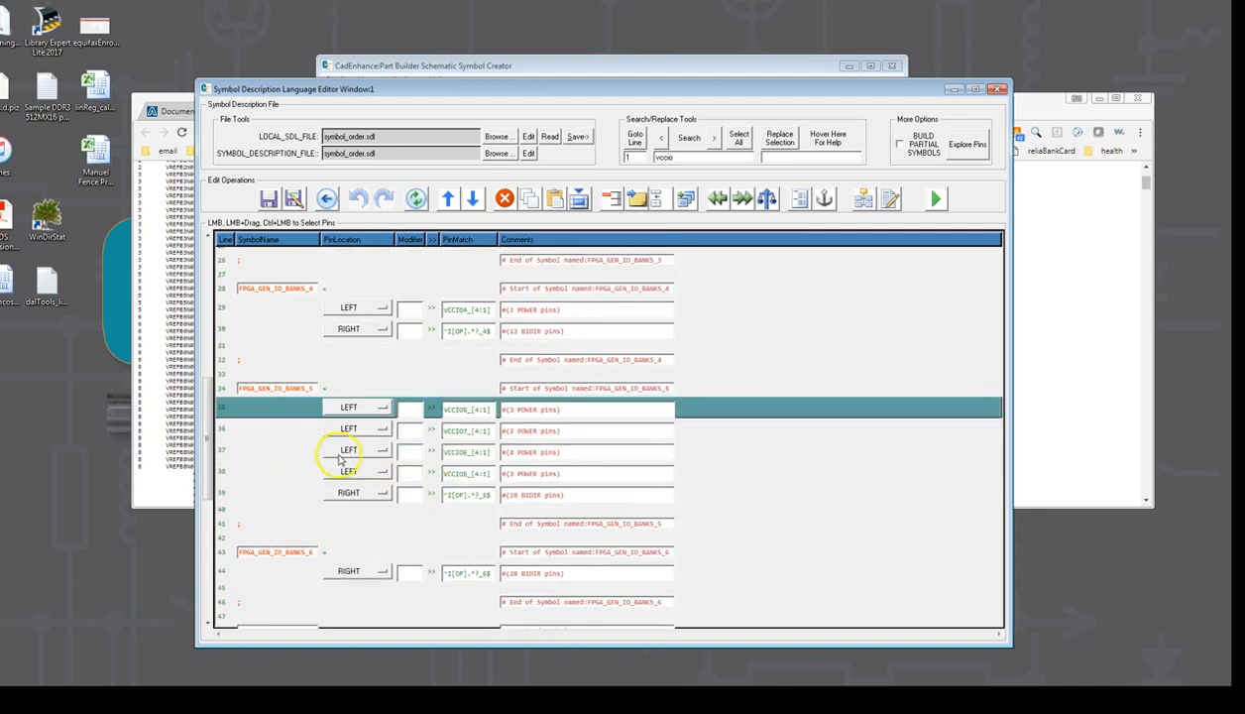
click(227, 452)
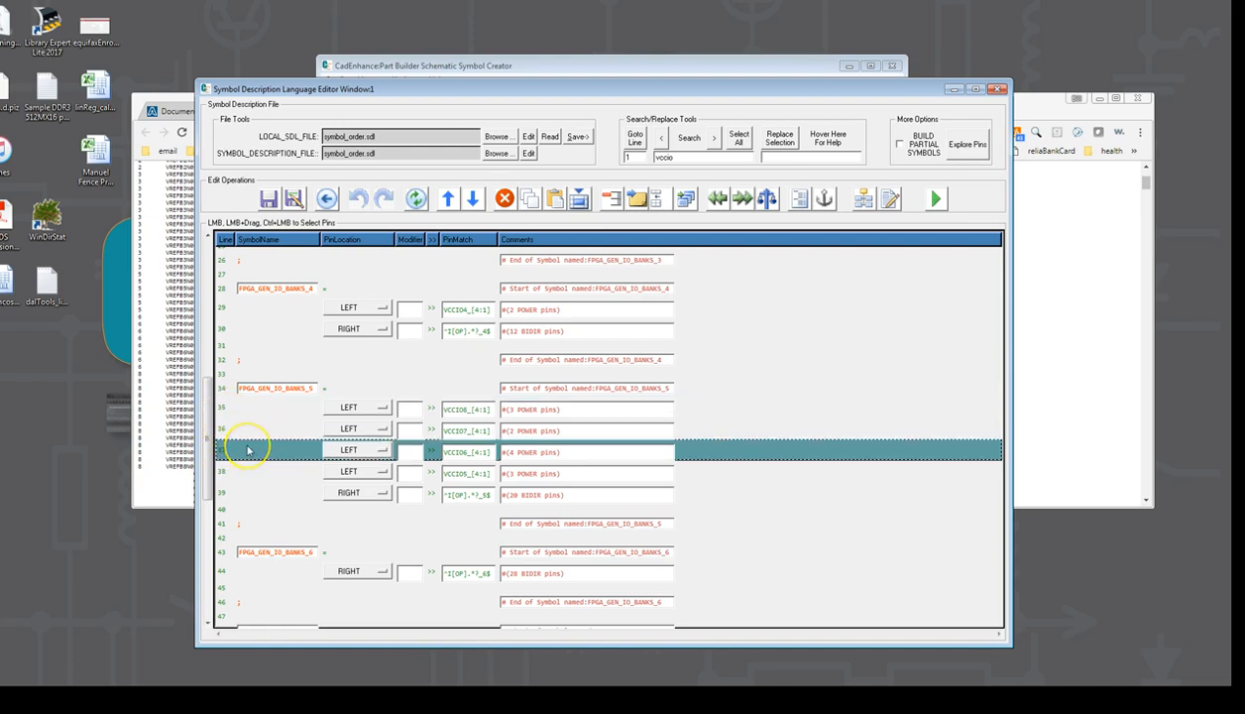
key(Delete)
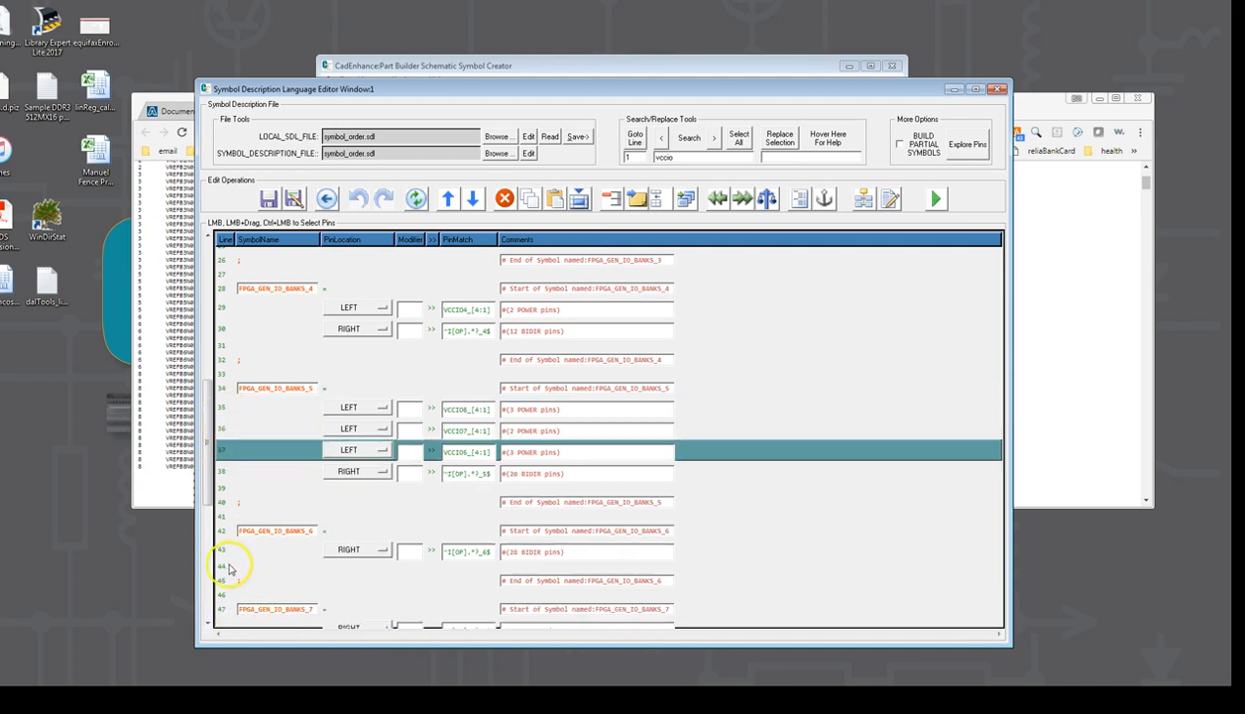
click(224, 552)
key(ctrl+v)
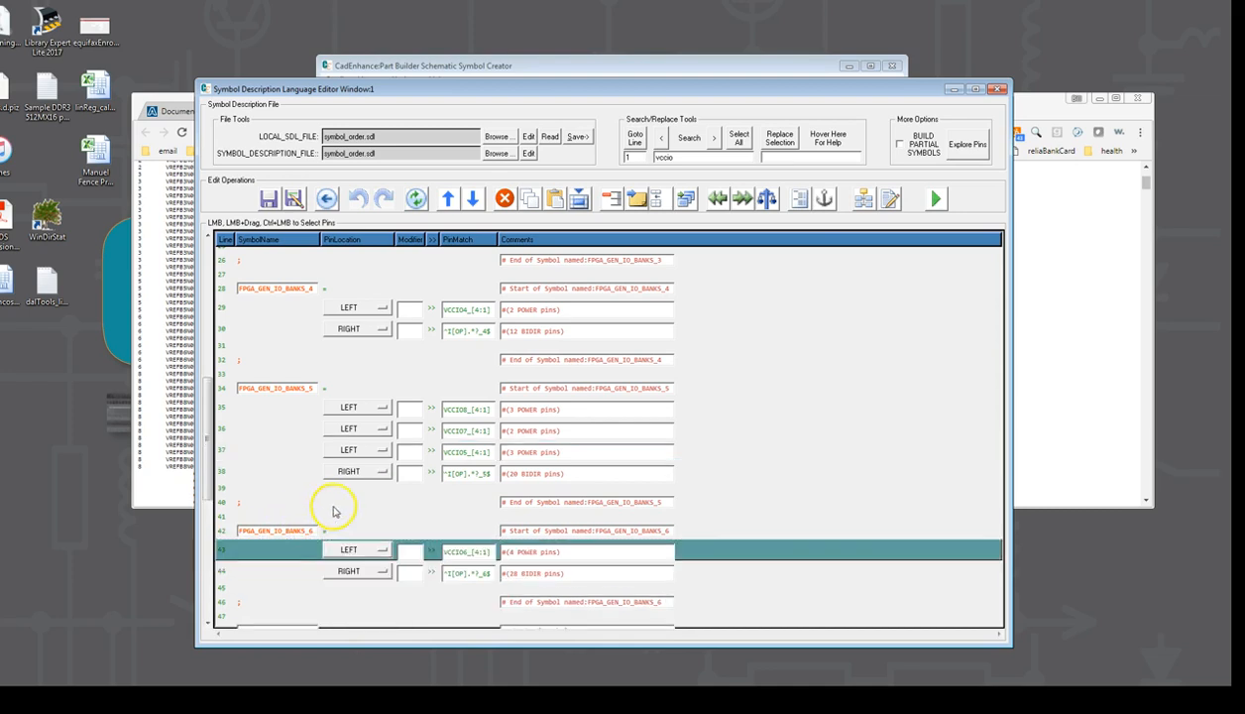
Move the VCCIO7_[4:1] line from FPGA_GEN_IO_BANKS_5 into FPGA_GEN_IO_BANKS_7, above its I/O pin line.
click(226, 432)
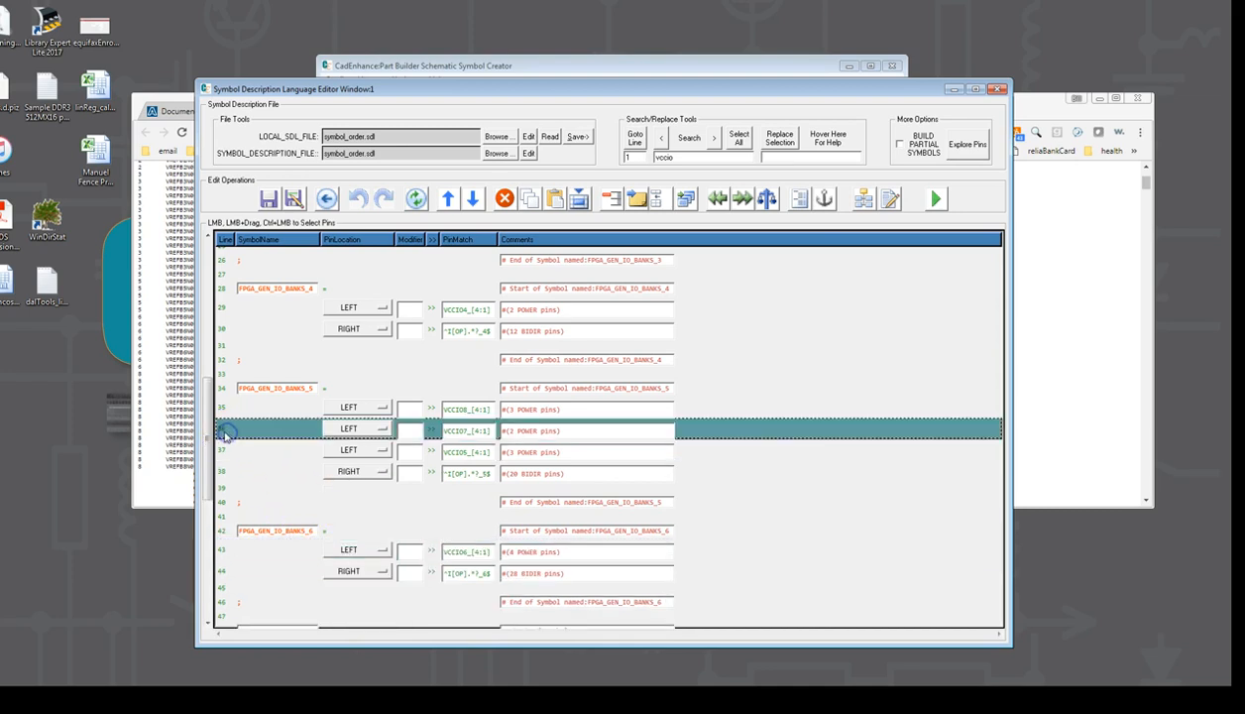
key(ctrl+x)
scroll(301, 467, down, 2)
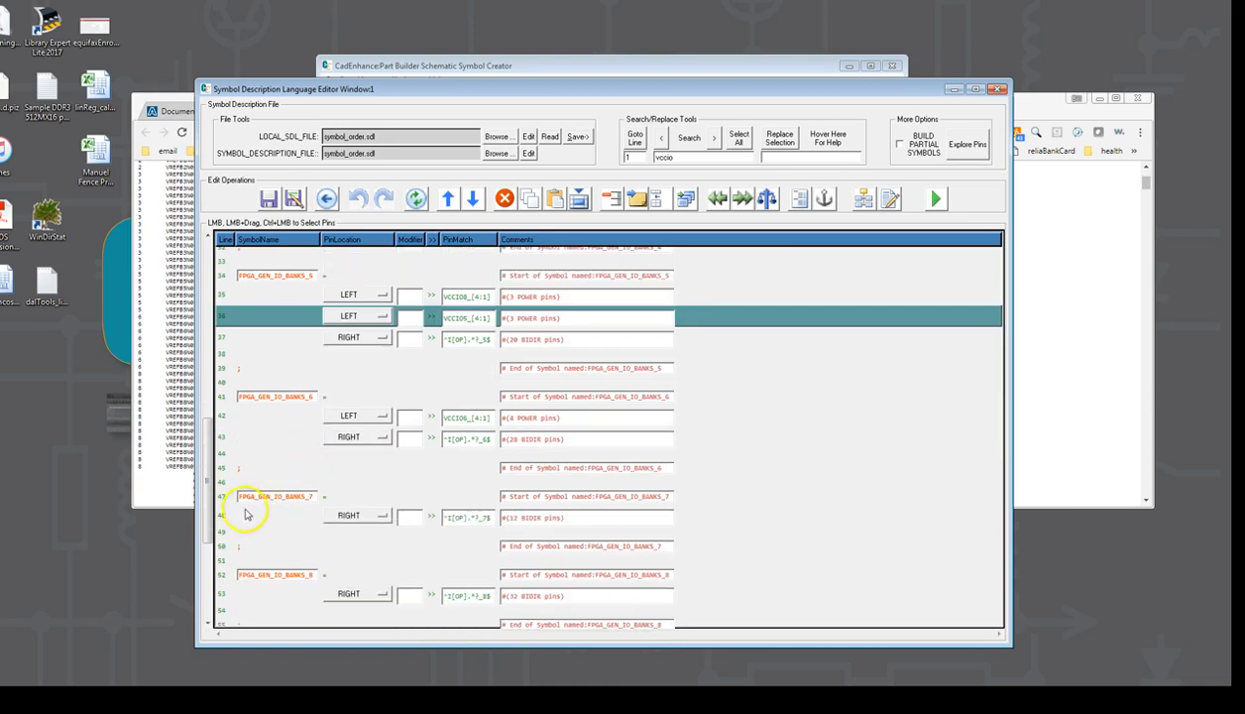
click(234, 517)
key(ctrl+v)
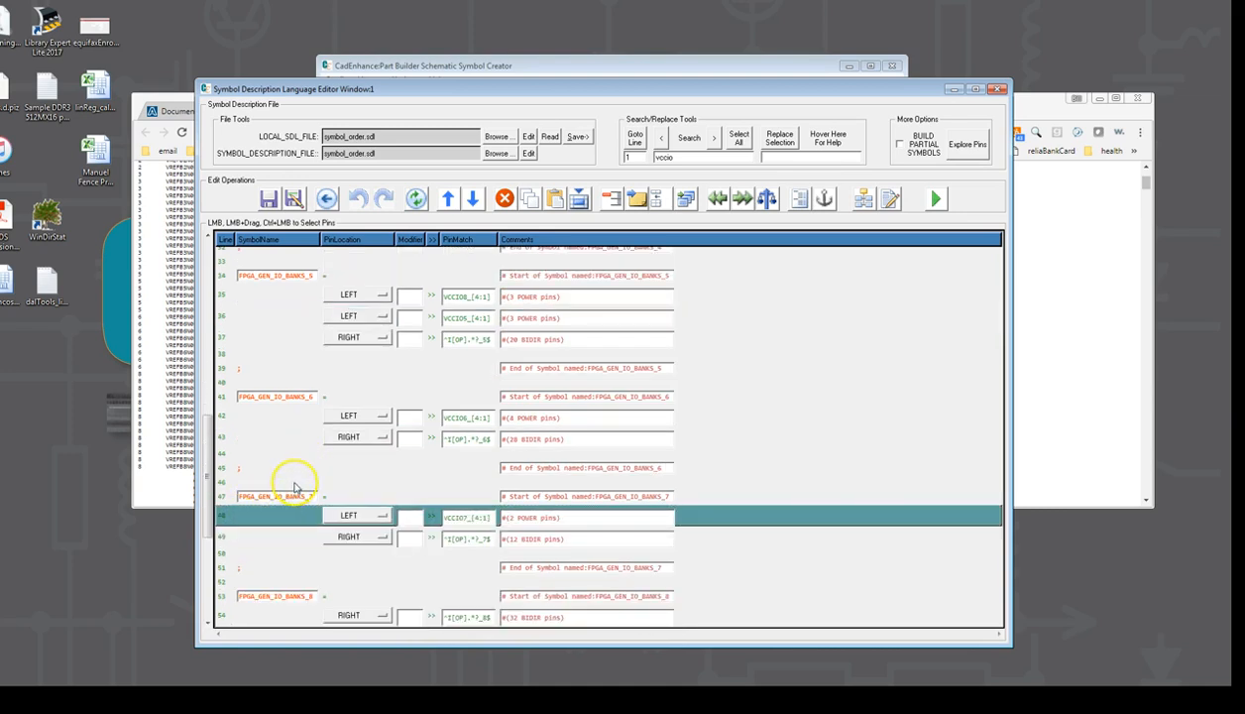
Move the VCCIO8_[4:1] line from FPGA_GEN_IO_BANKS_5 into FPGA_GEN_IO_BANKS_8, above its I/O pin line.
click(225, 294)
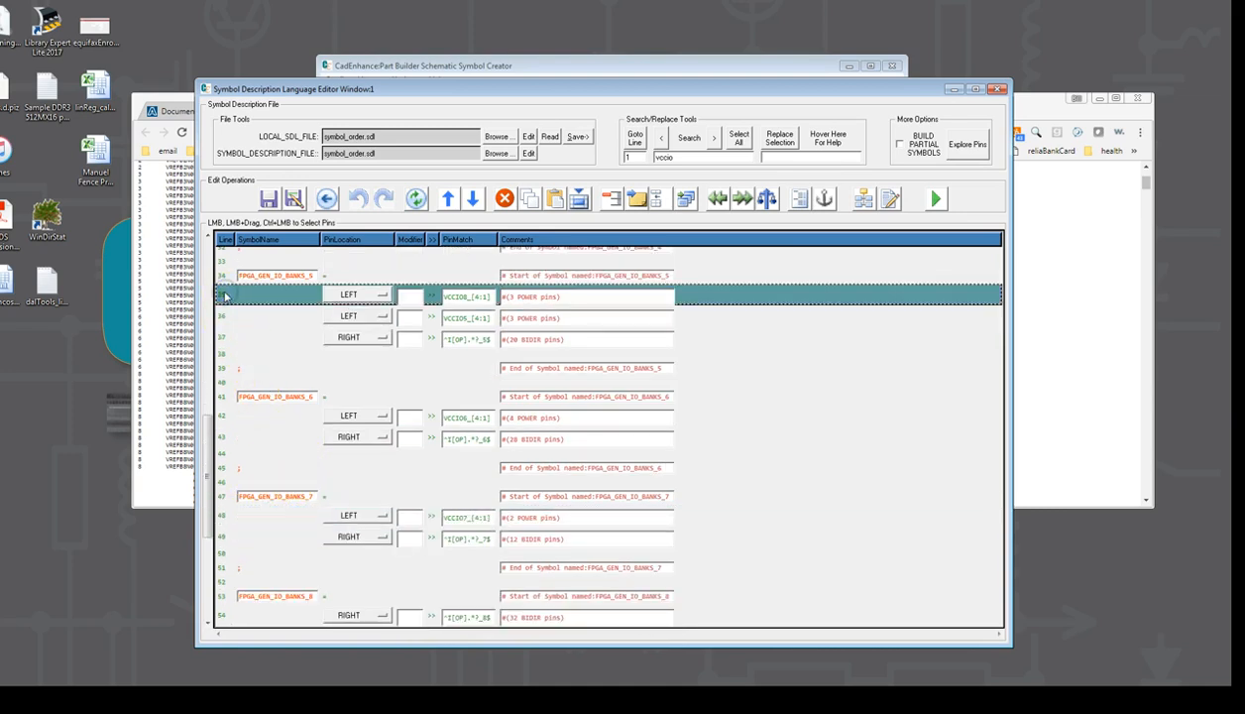
scroll(268, 327, down, 3)
key(ctrl+x)
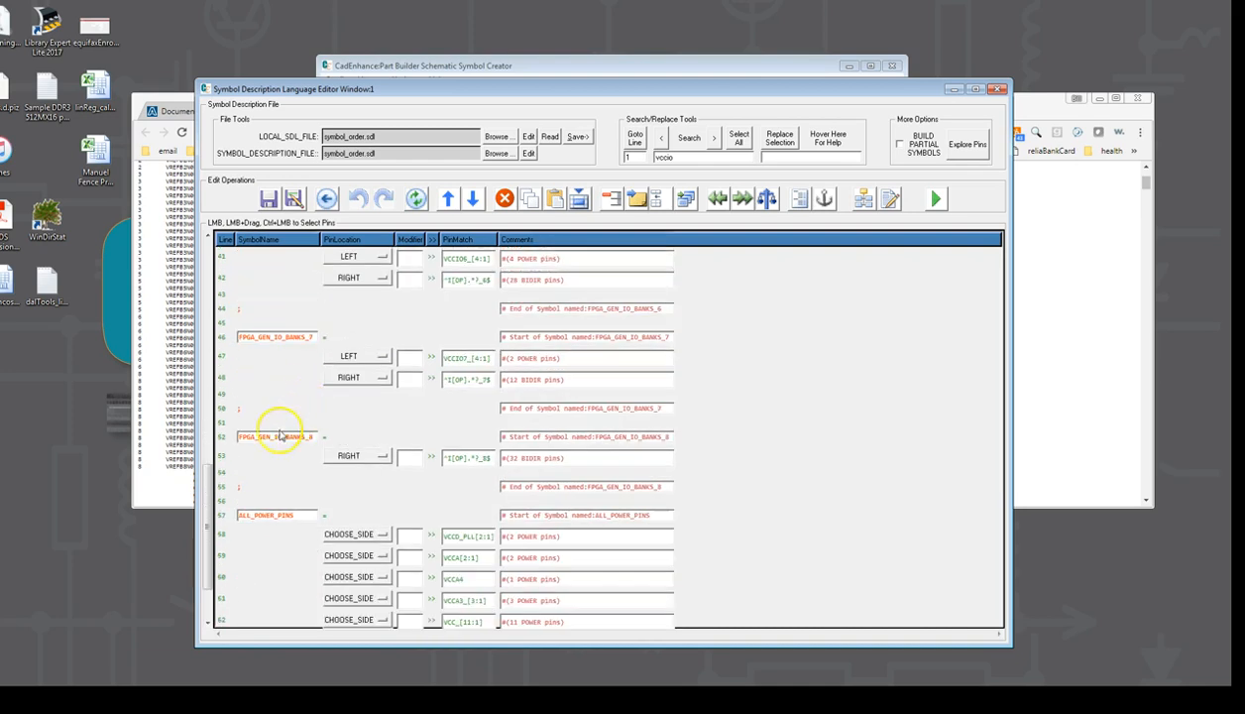
click(226, 456)
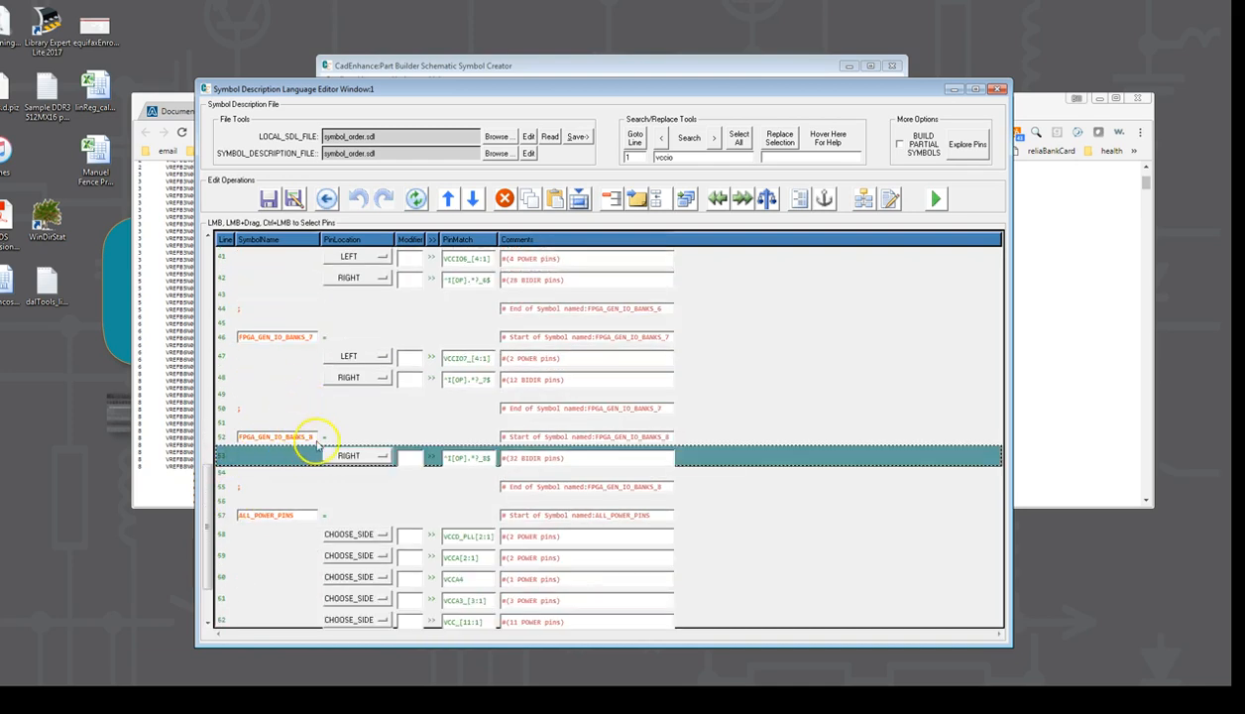
key(ctrl+v)
Review the I/O pin match expression in FPGA_GEN_IO_BANKS_1A and the supply and I/O lines of all bank symbols.
scroll(410, 389, up, 13)
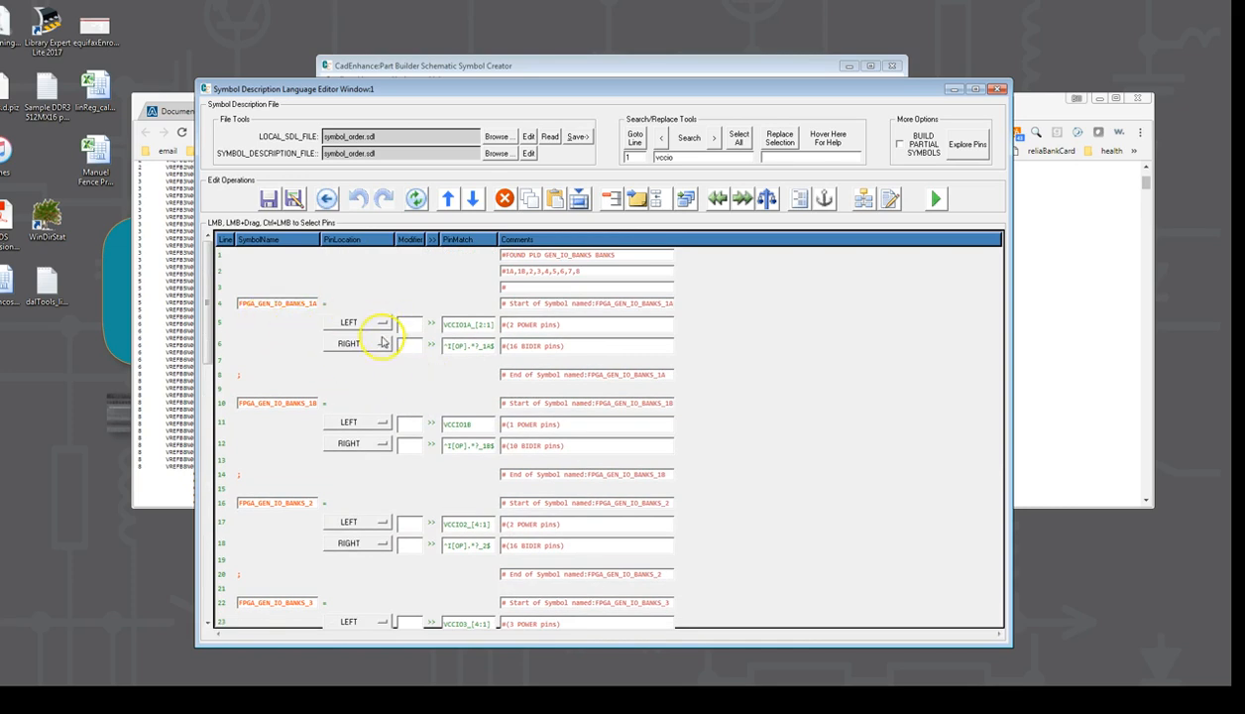
click(230, 345)
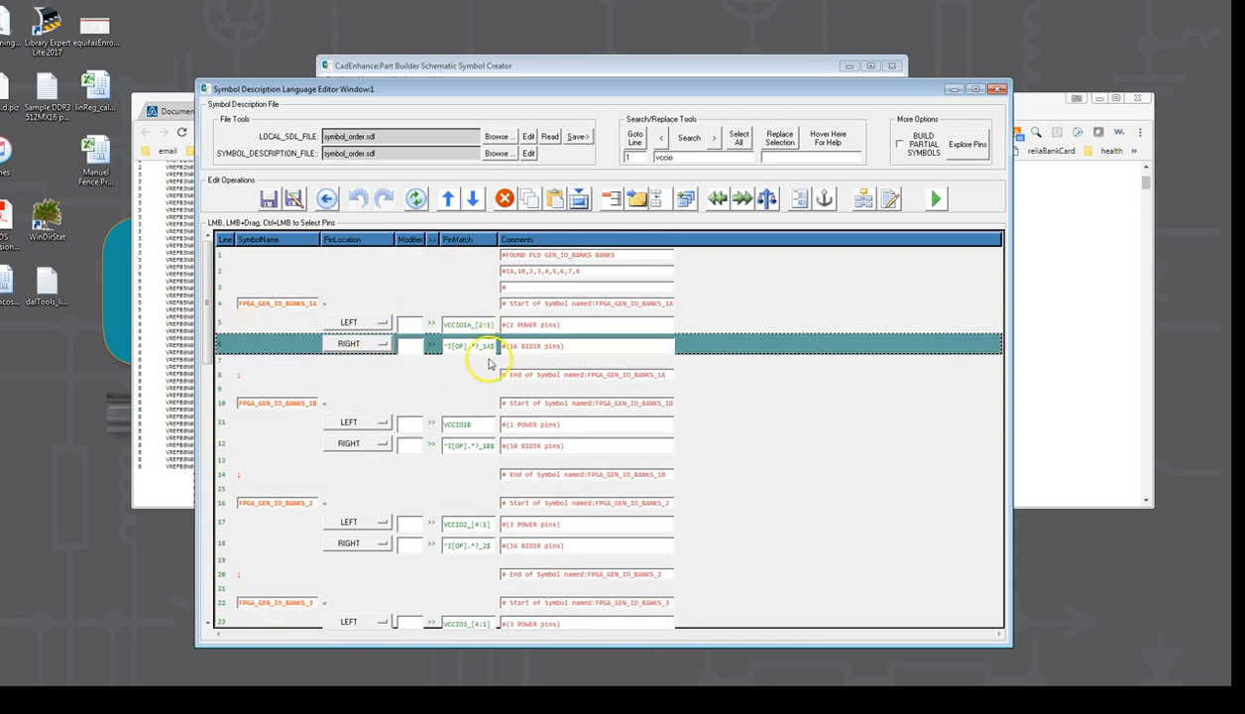
drag(444, 346, 494, 344)
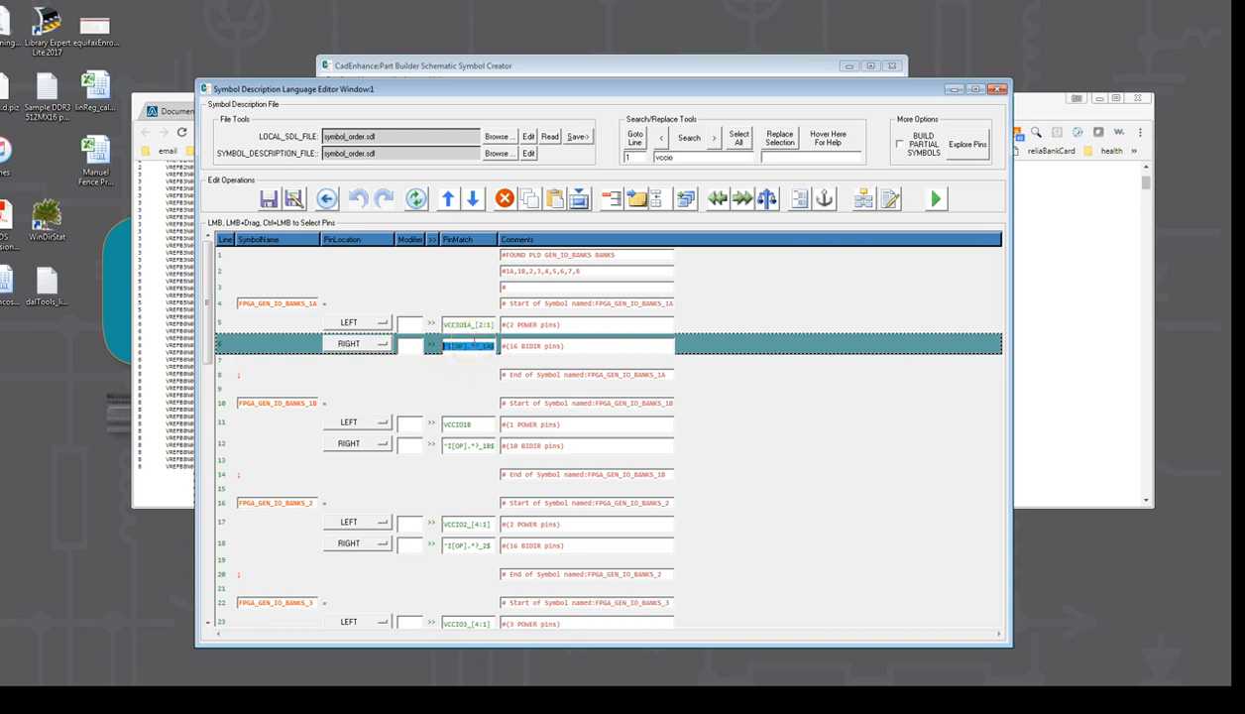
click(474, 363)
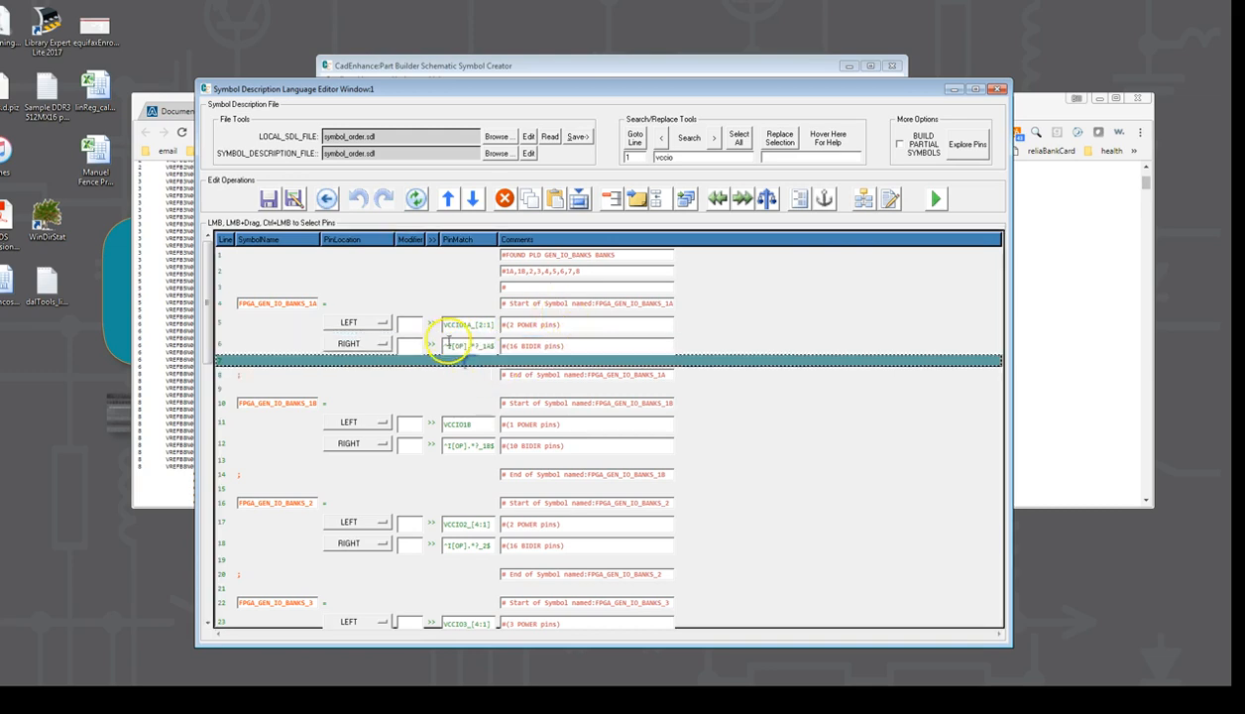
click(445, 346)
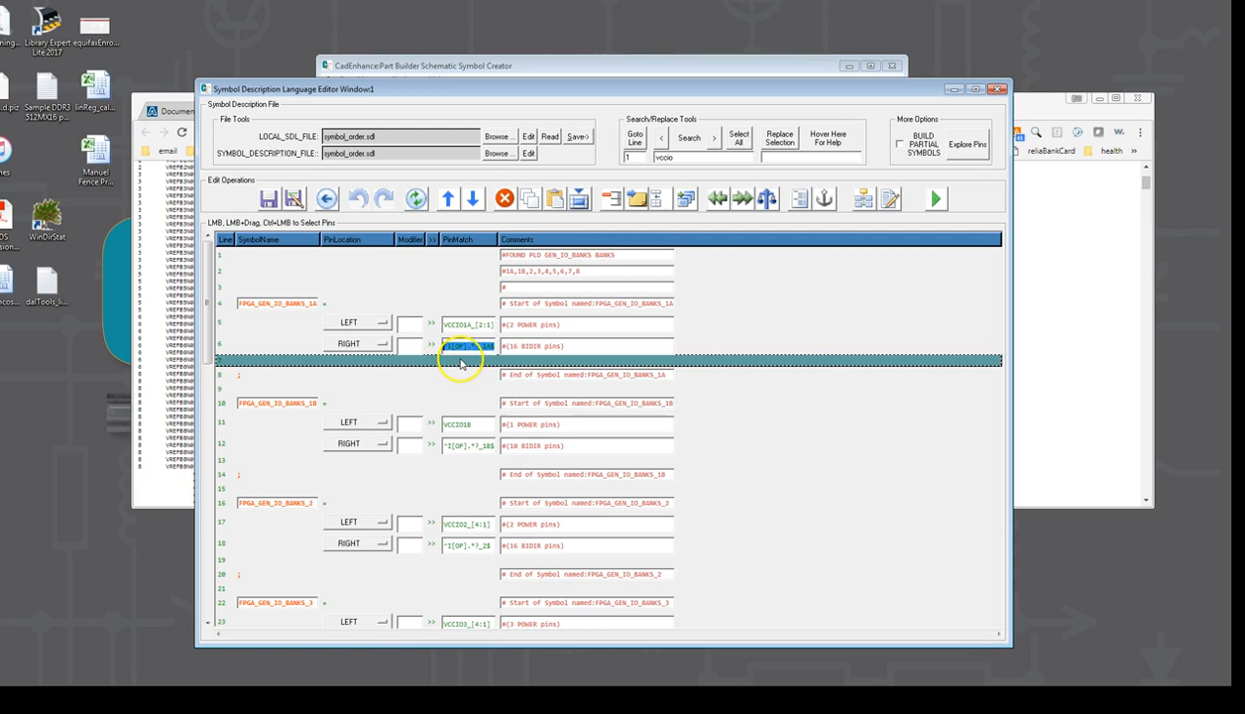
drag(224, 307, 228, 364)
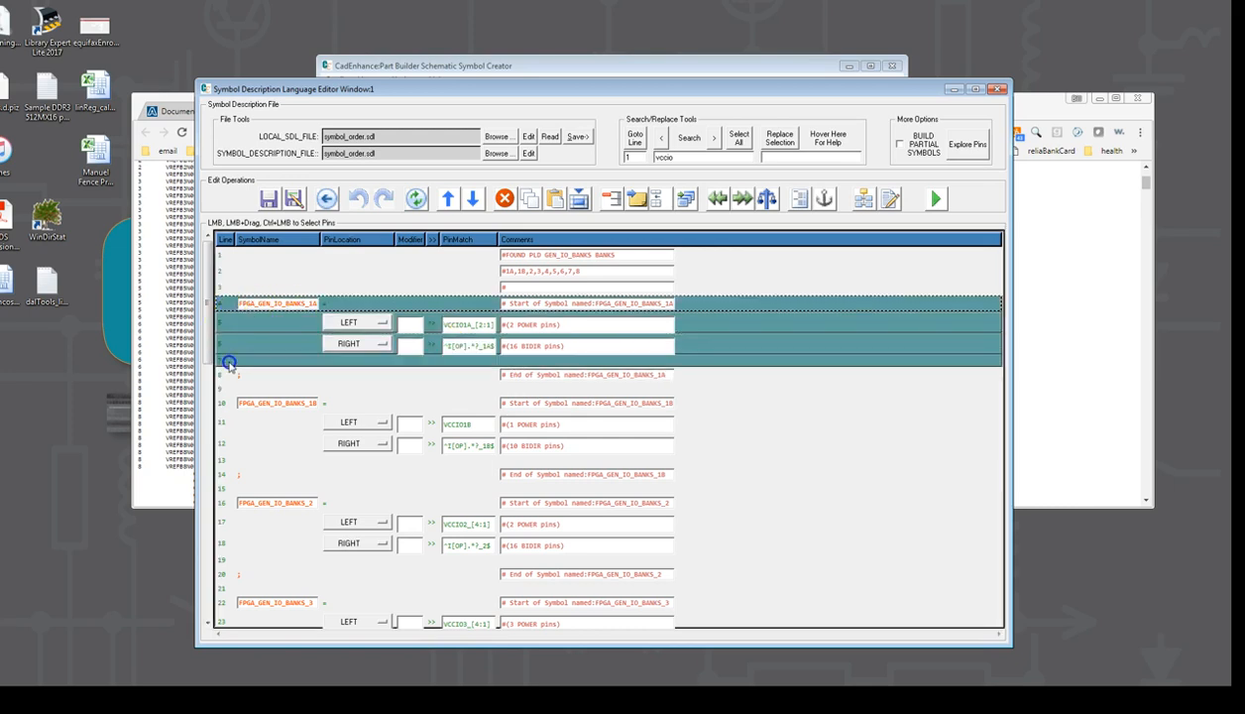
scroll(345, 354, down, 9)
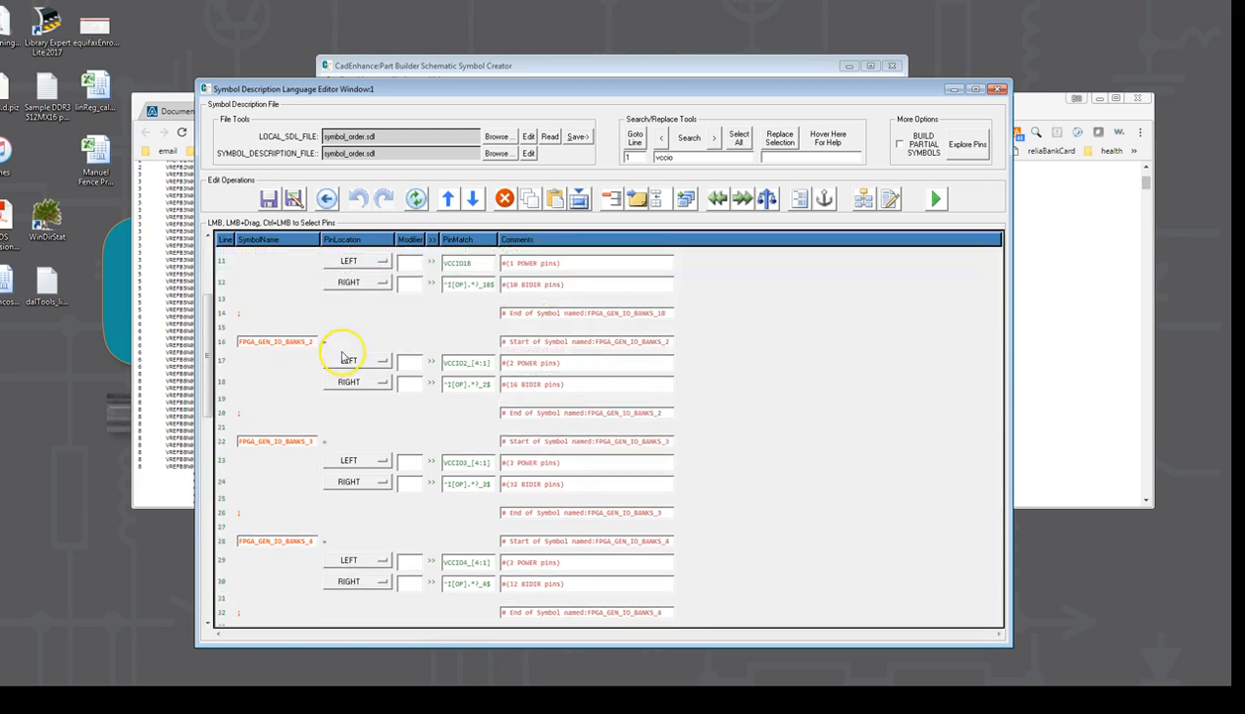
scroll(344, 354, down, 6)
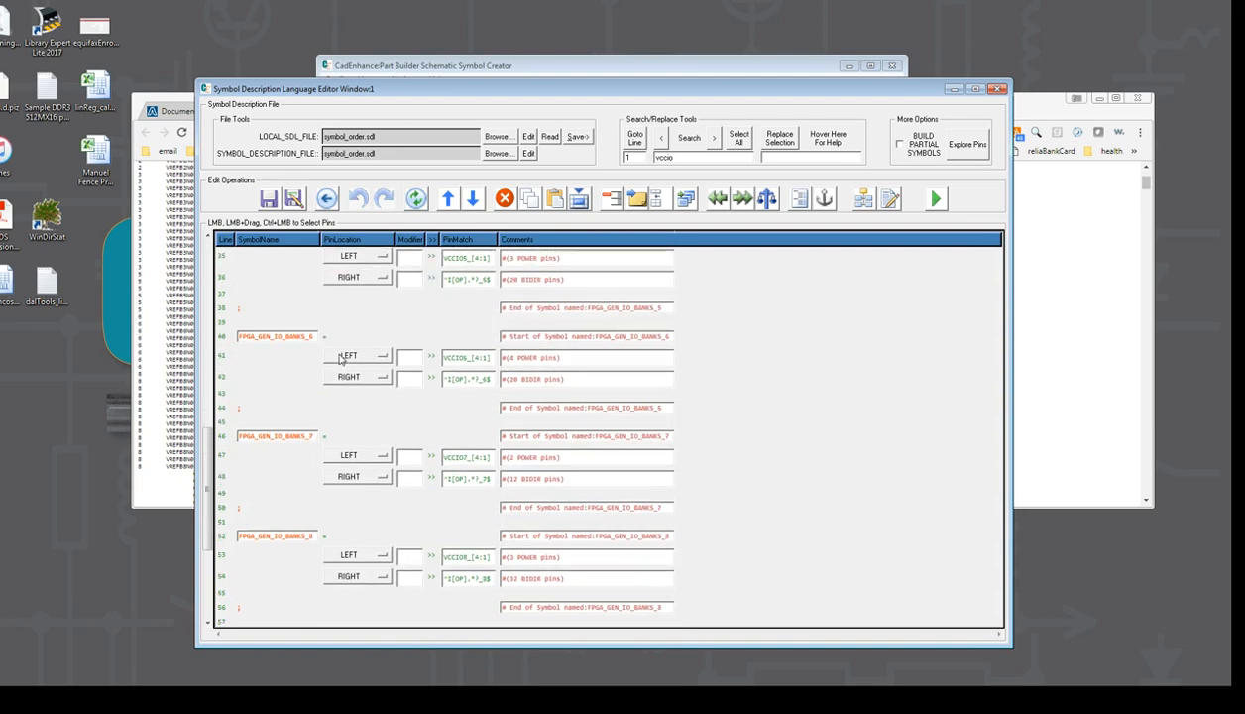
In ALL_POWER_PINS, move the NC_[3:1] line below GND_[34:1] and set the GND_[34:1] pin location to RIGHT.
click(222, 562)
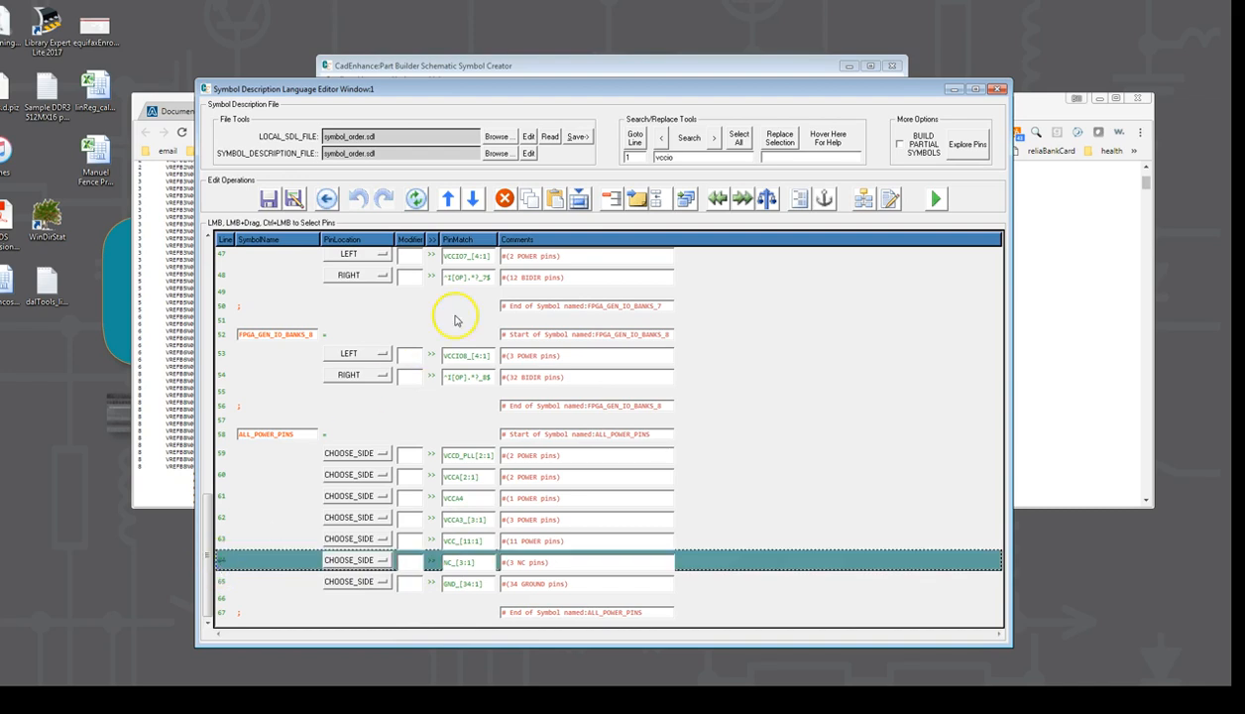
click(474, 203)
click(236, 562)
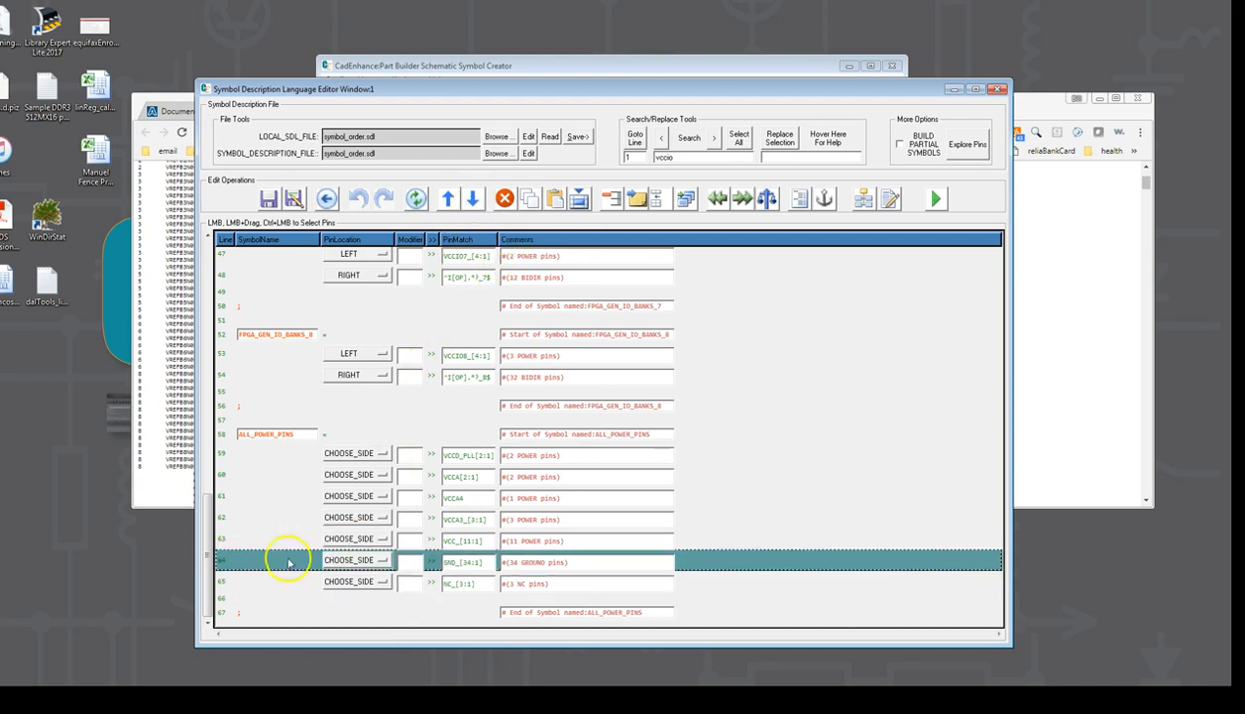
click(383, 560)
click(361, 587)
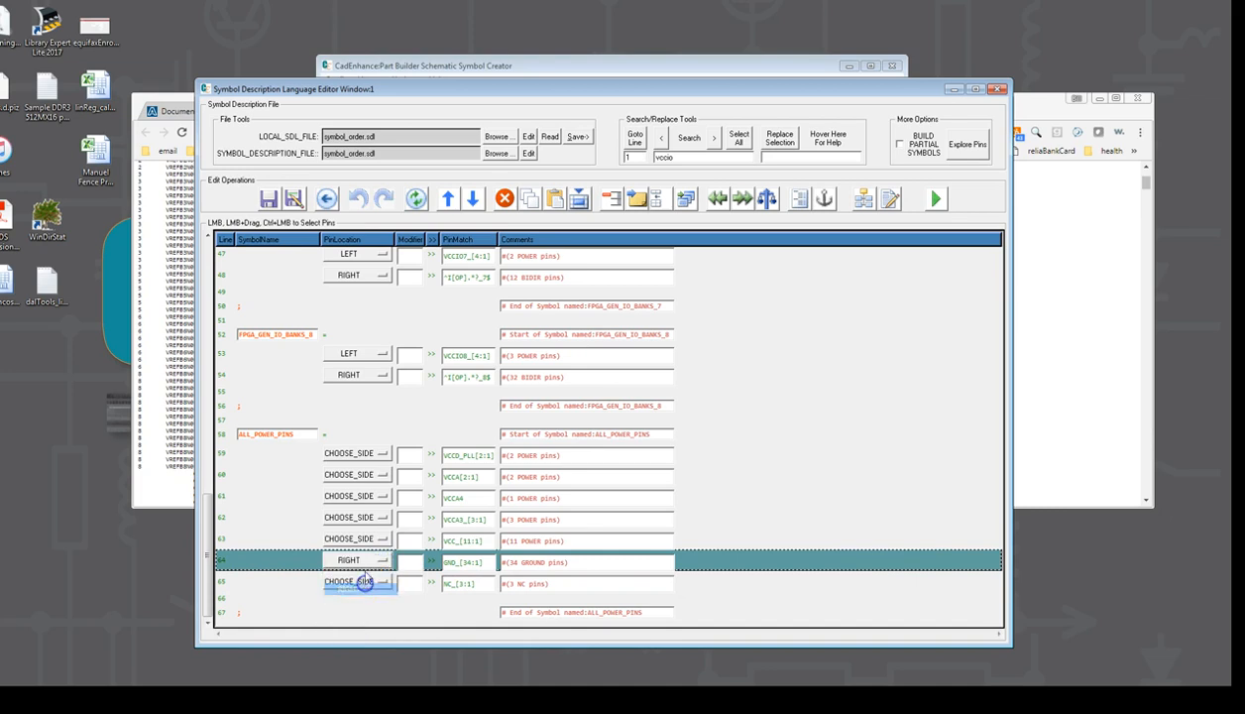
Move the GND_[34:1] line up to the first pin line of the ALL_POWER_PINS symbol.
click(448, 200)
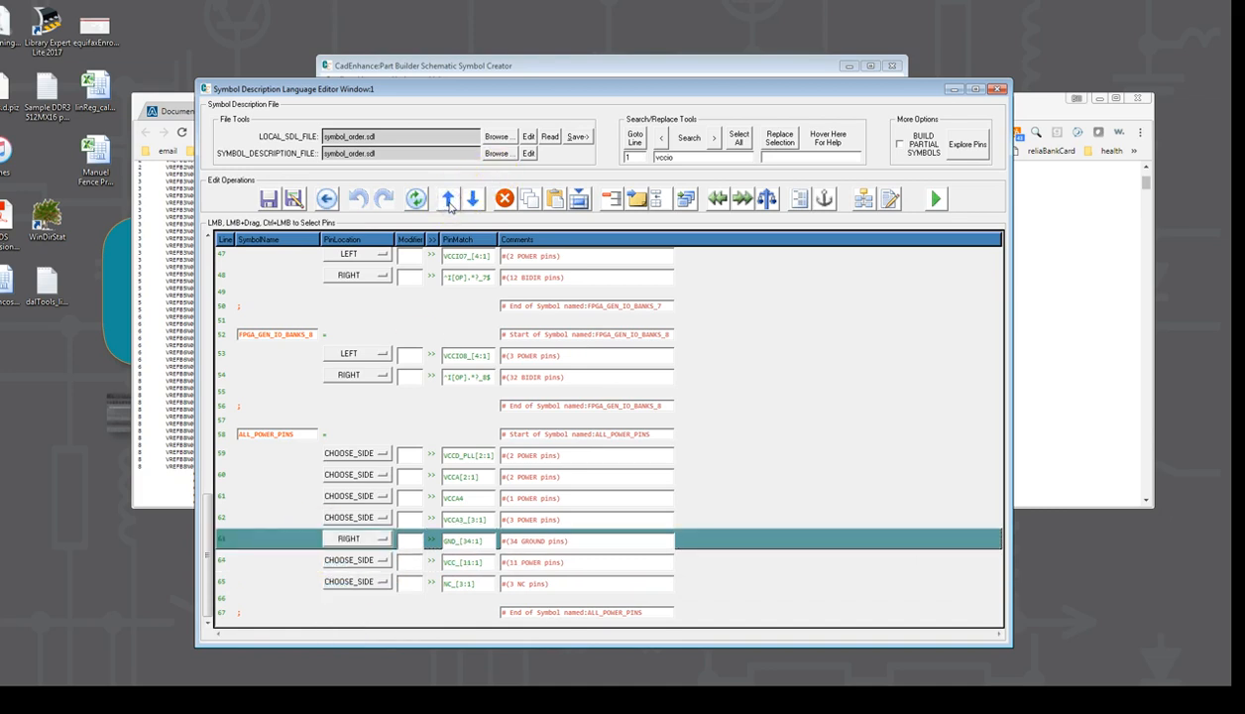
click(449, 201)
click(448, 200)
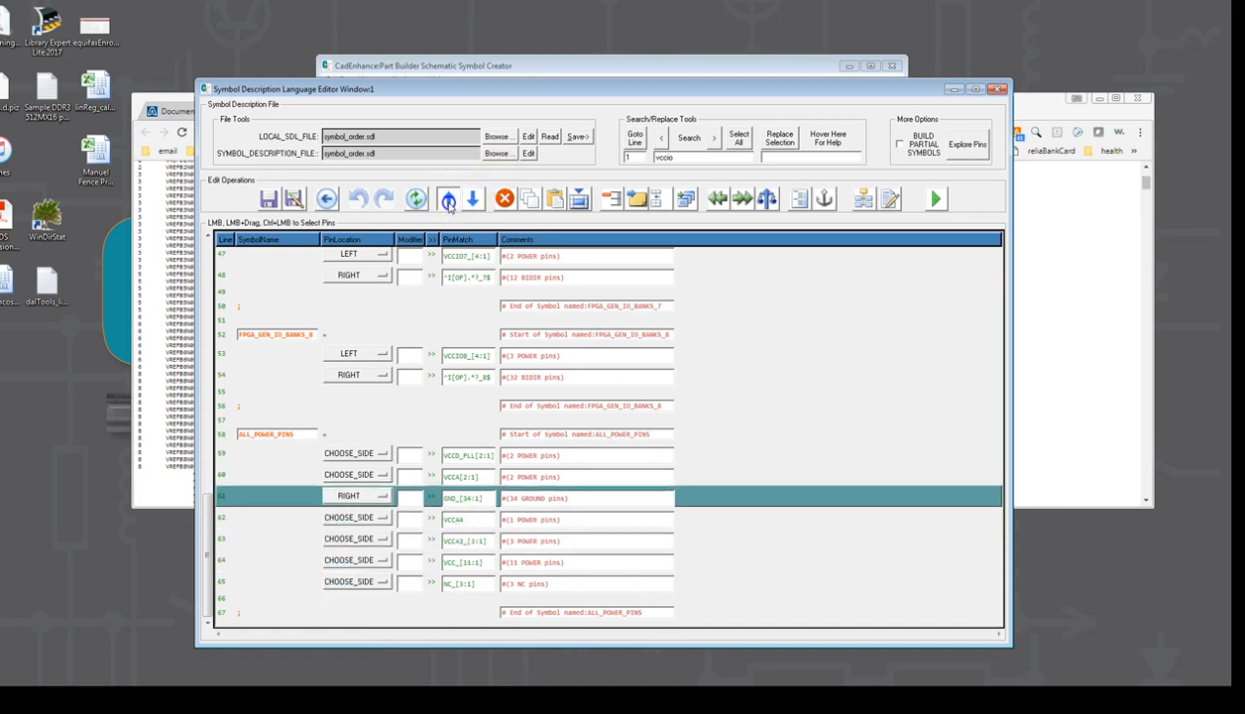
click(448, 200)
click(448, 200)
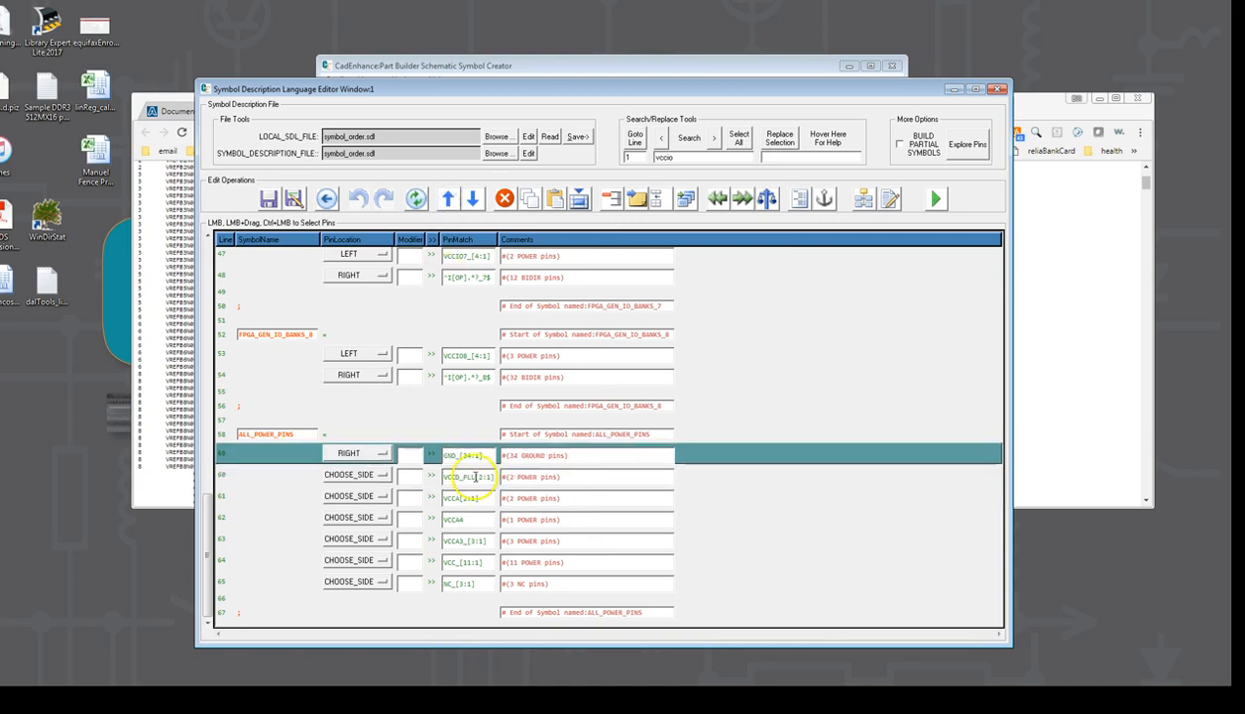
Move the VCC_[11:1] line up to directly below GND_[34:1] in ALL_POWER_PINS.
click(278, 558)
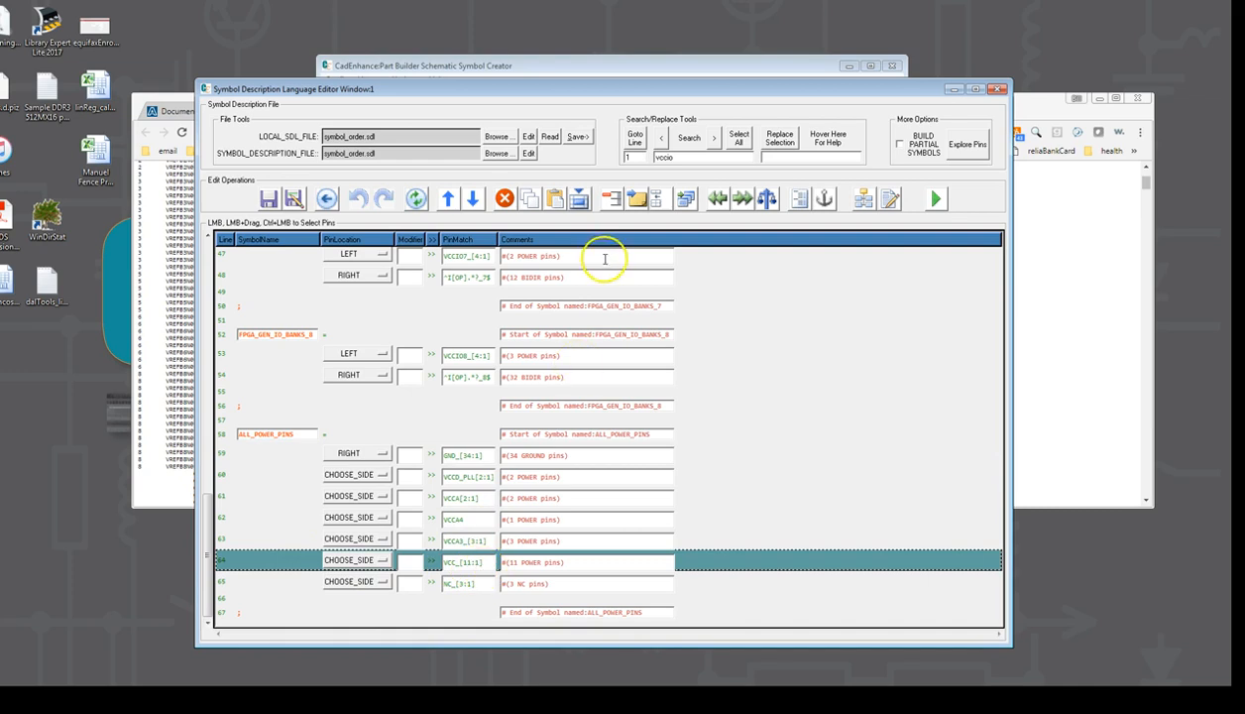
click(451, 201)
click(452, 200)
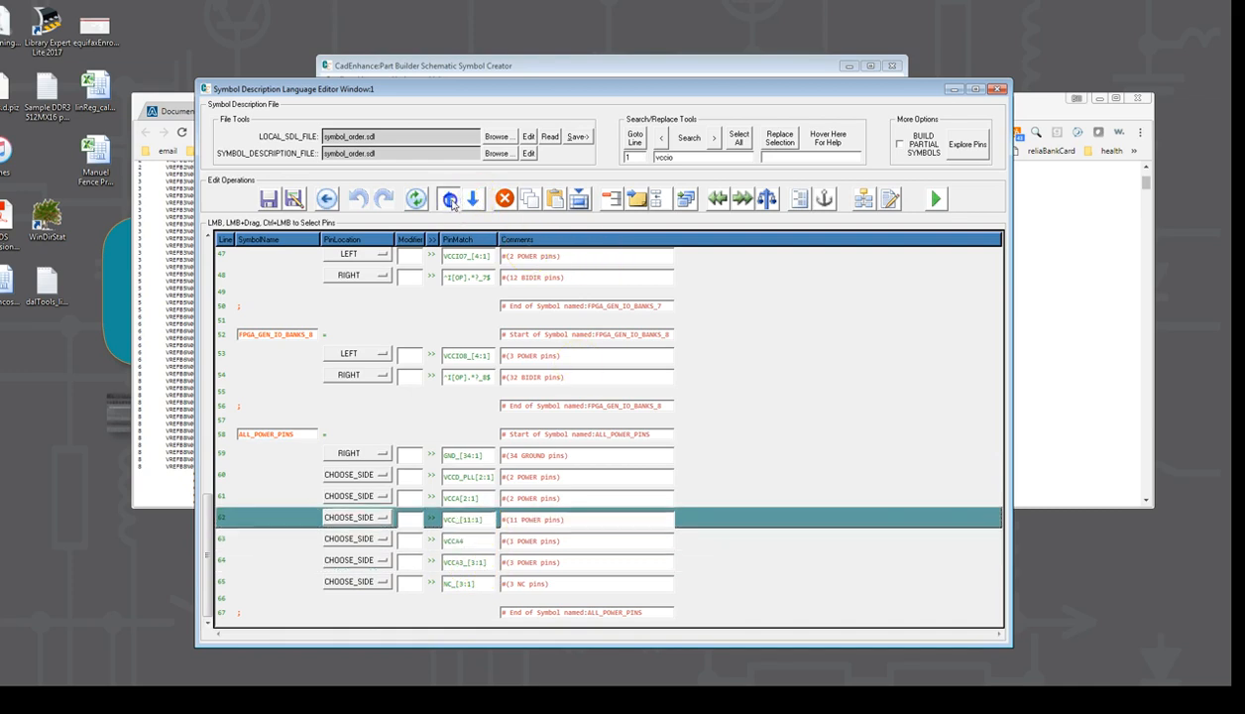
click(449, 200)
click(449, 200)
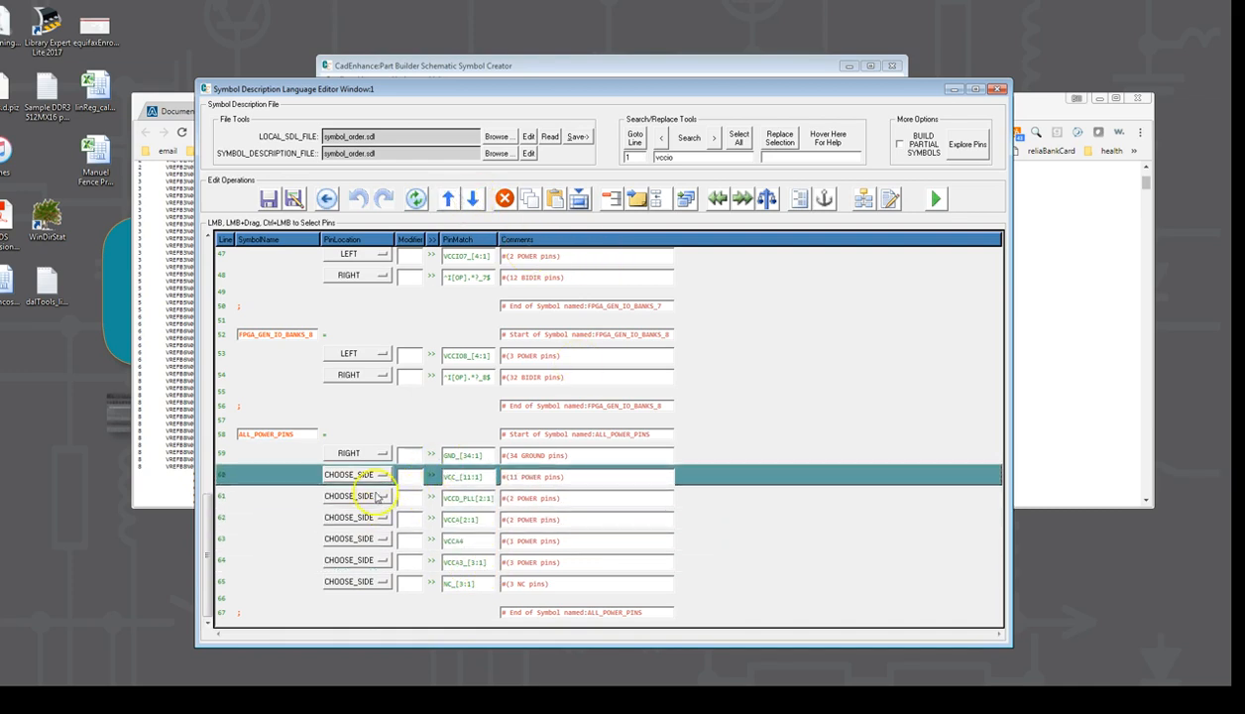
Set the pin side to LEFT for all supply lines from VCC_[11:1] through VCCA3_[3:1] in one operation.
click(227, 561)
click(224, 477)
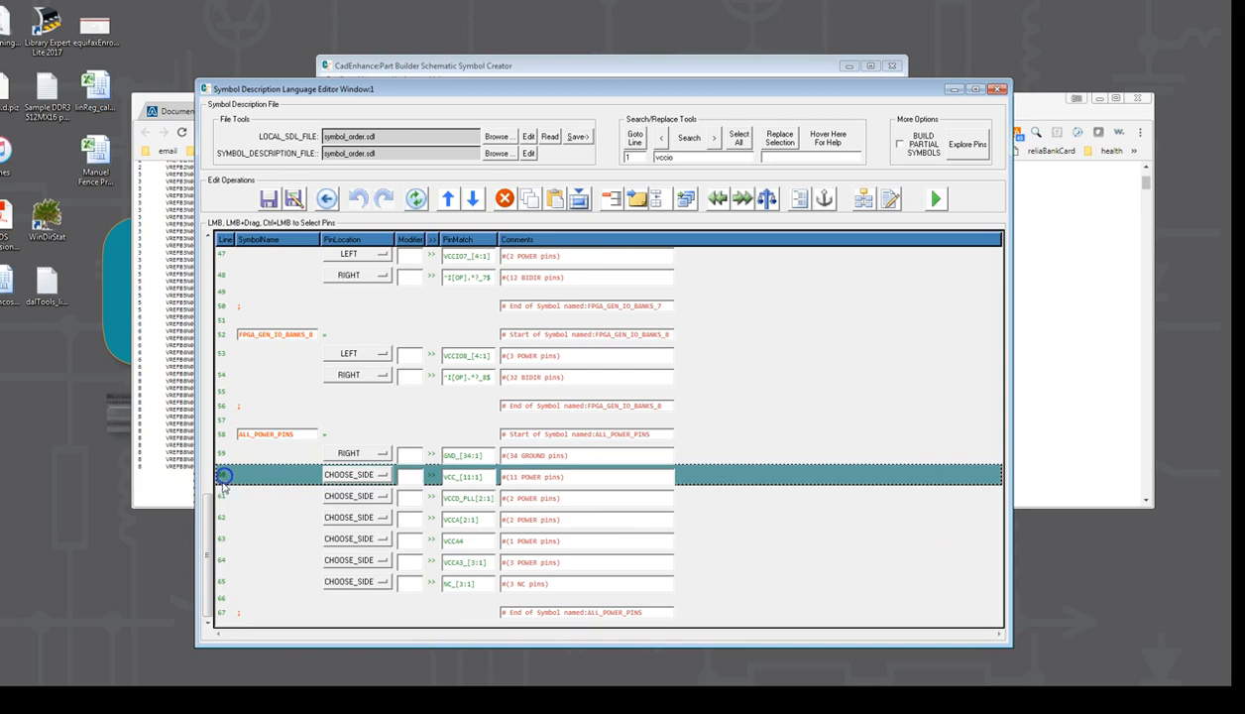
shift+click(226, 562)
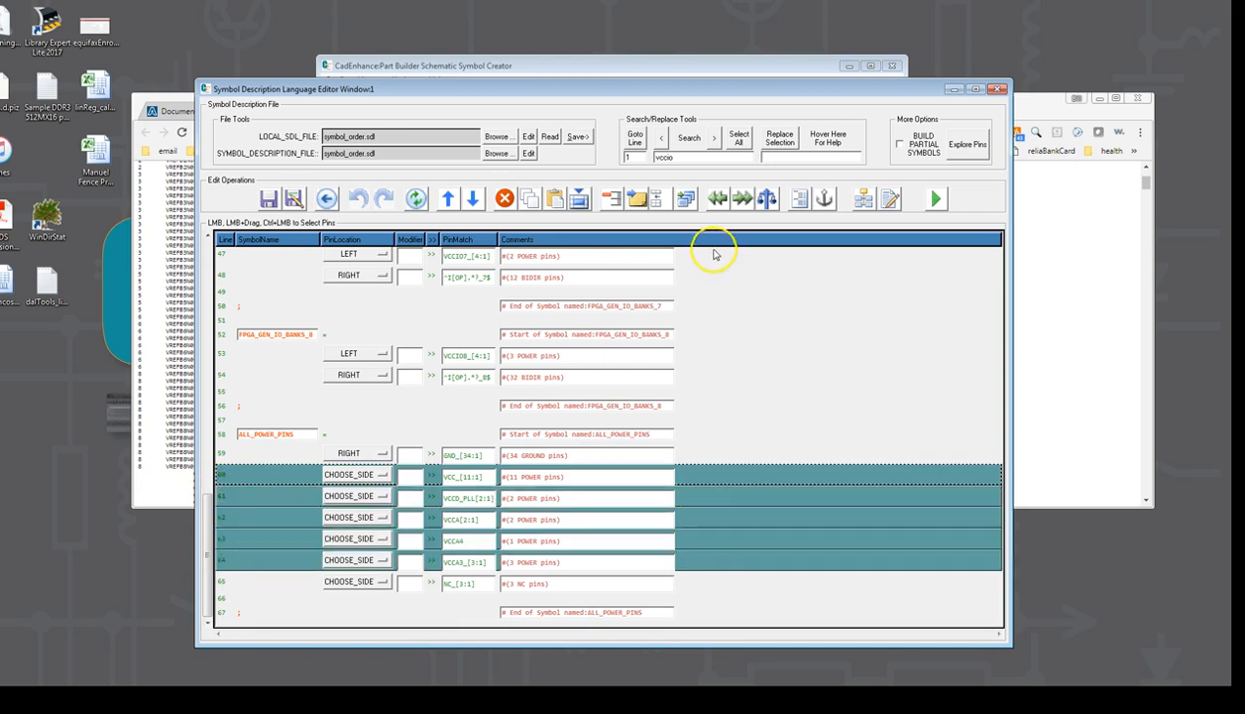
click(861, 198)
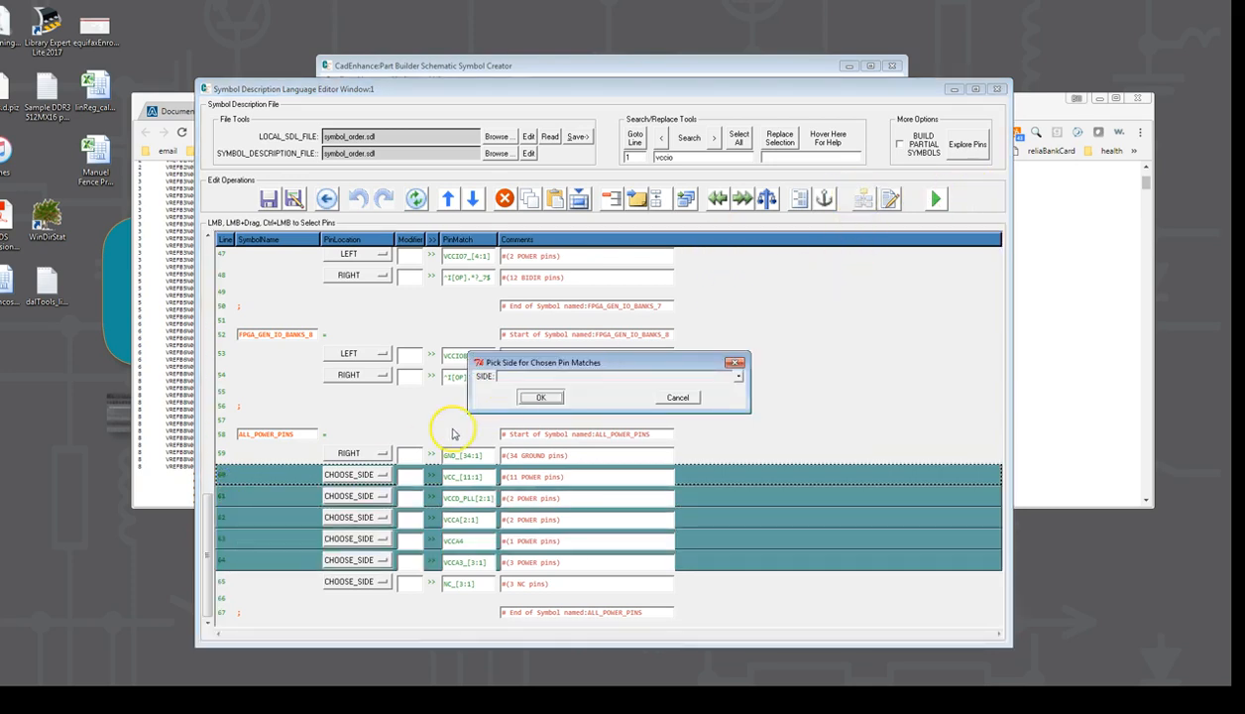
click(736, 377)
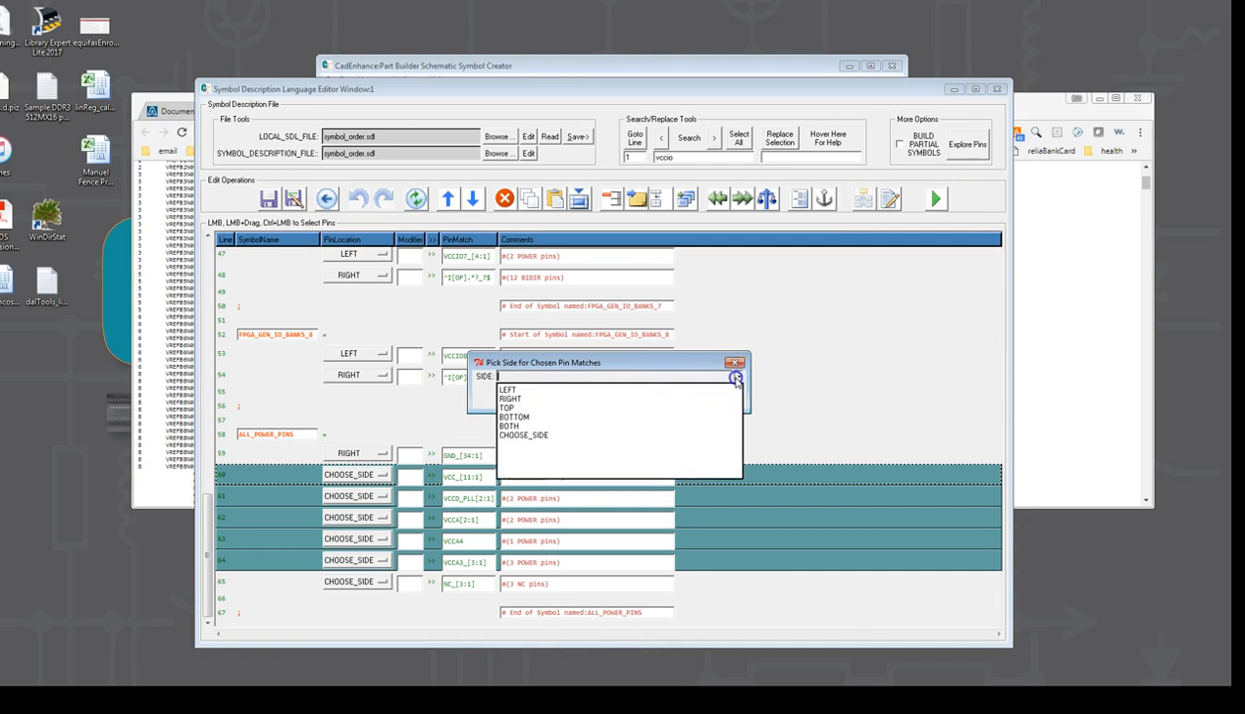
click(541, 390)
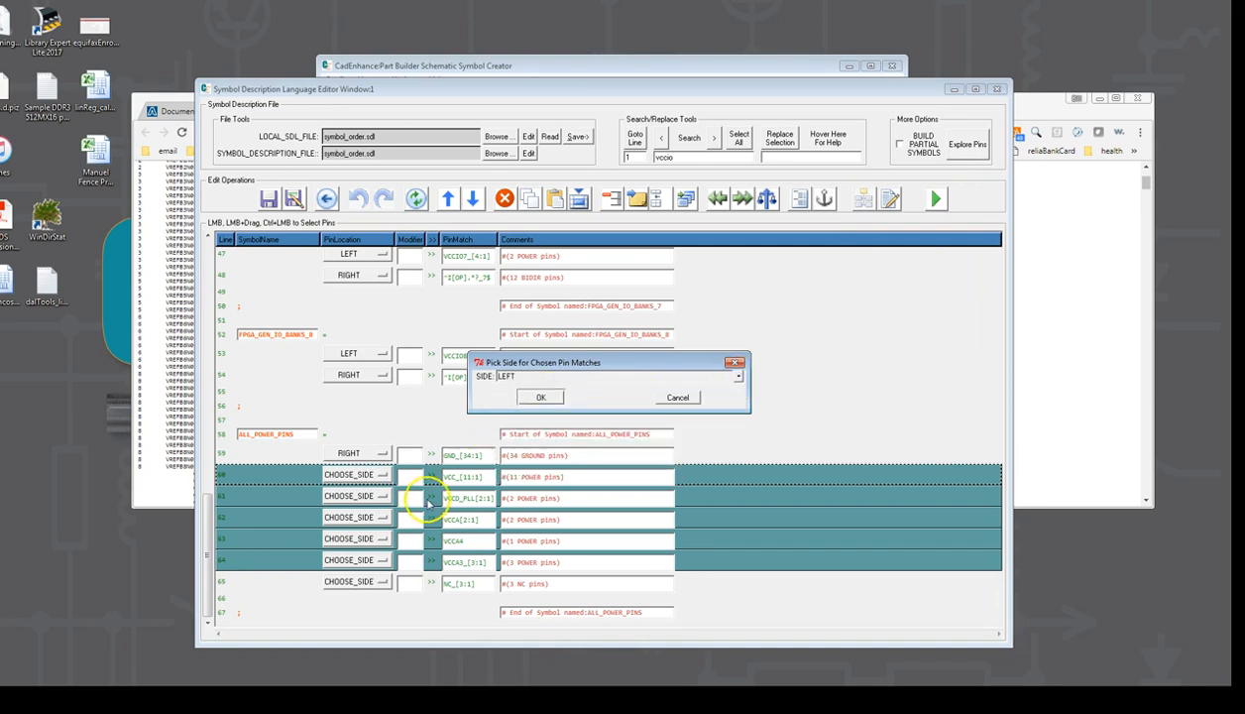
click(540, 396)
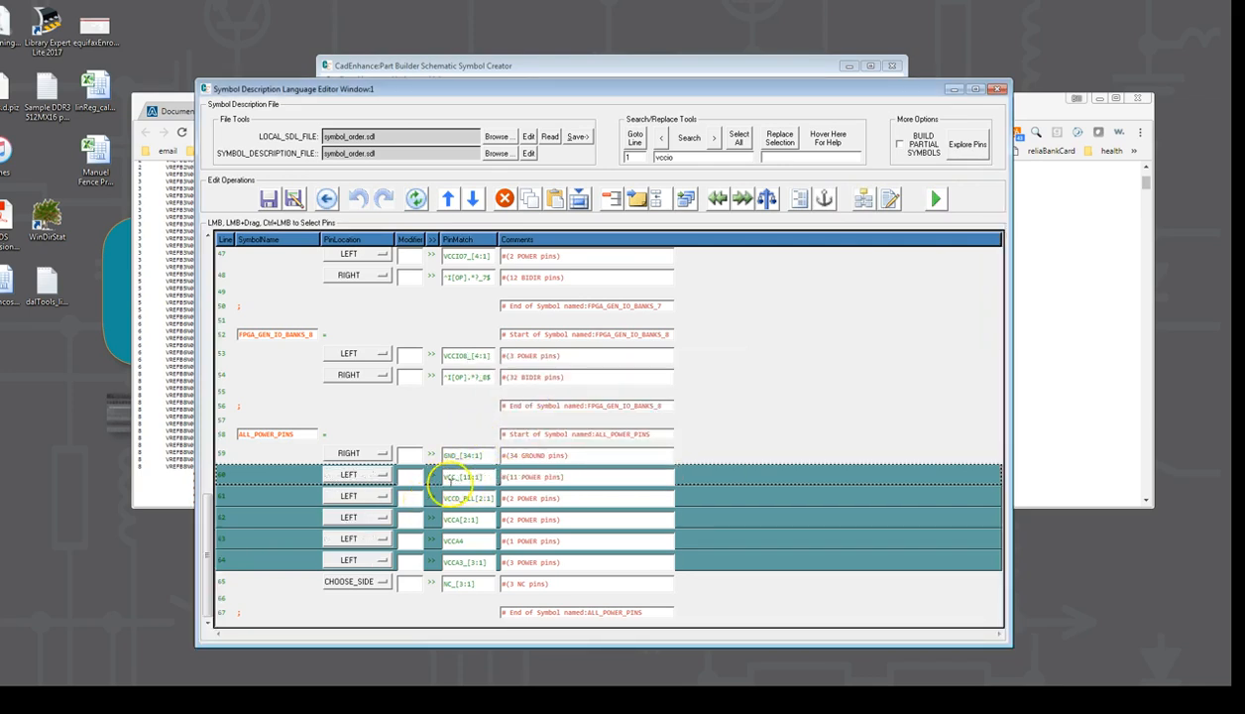
Insert a SPACER[1:0] line above VCCD_PLL[2:1] and copy it above both VCCA[2:1] and VCCA4.
click(258, 498)
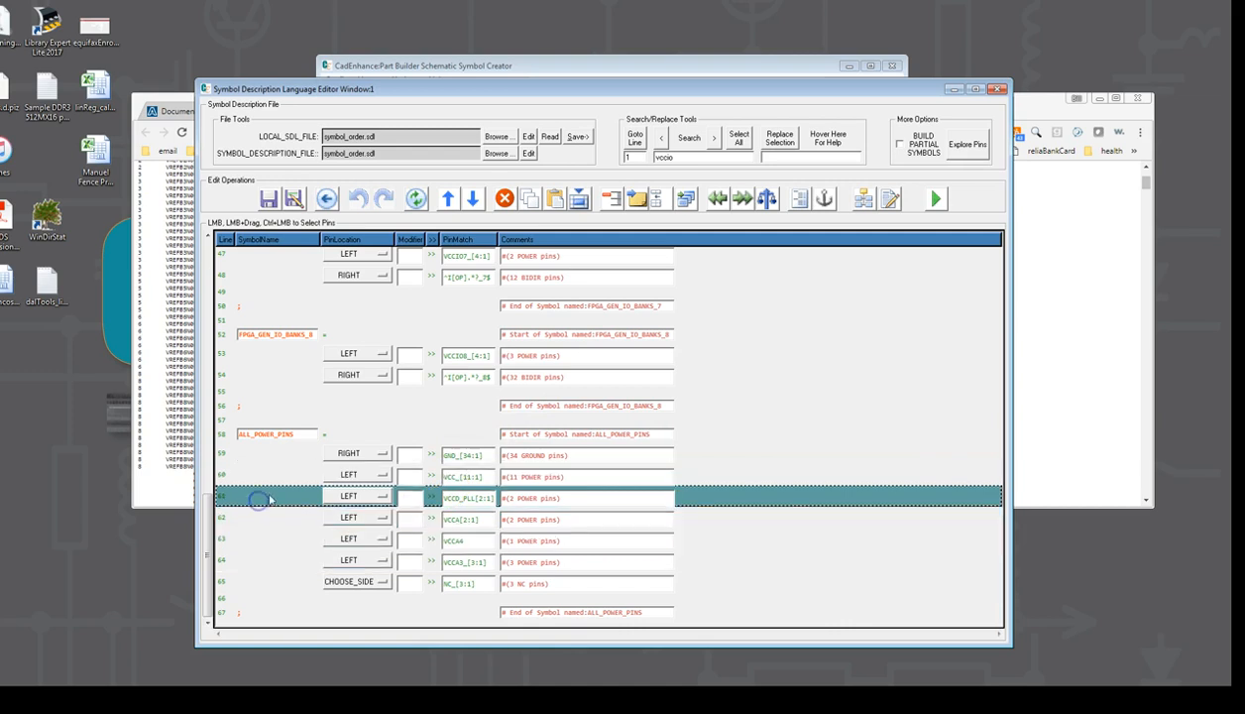
click(717, 199)
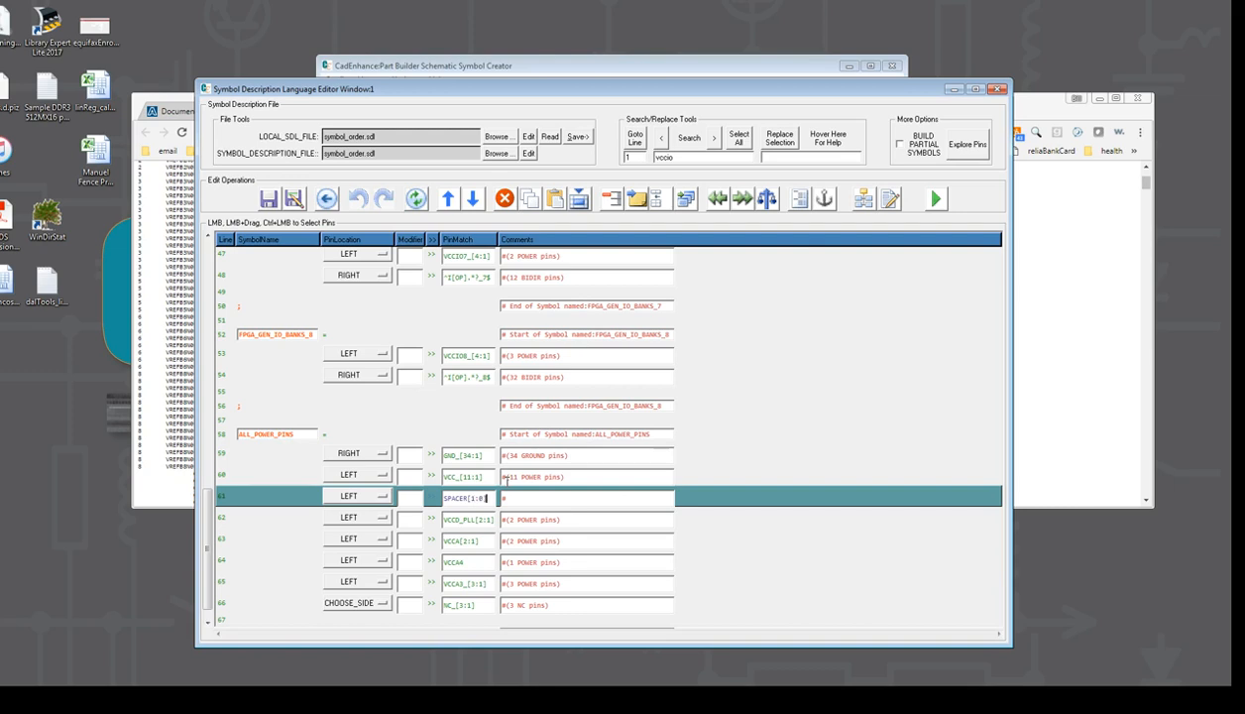
click(239, 492)
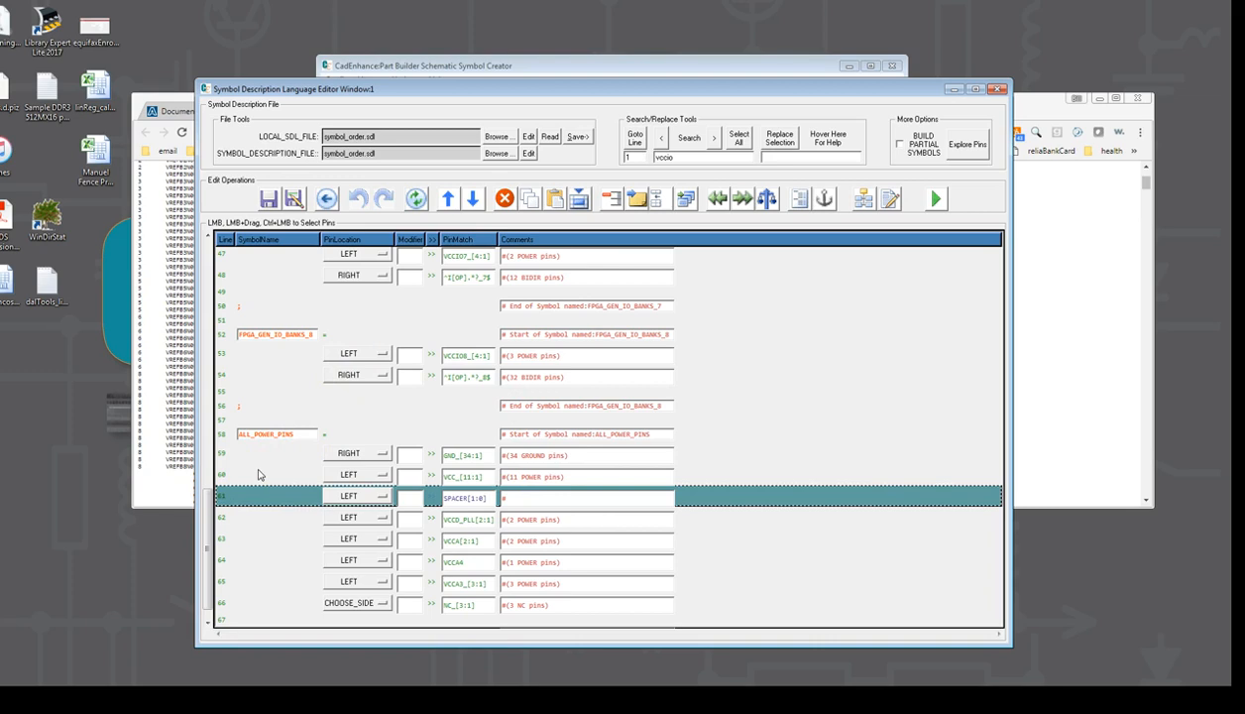
click(243, 537)
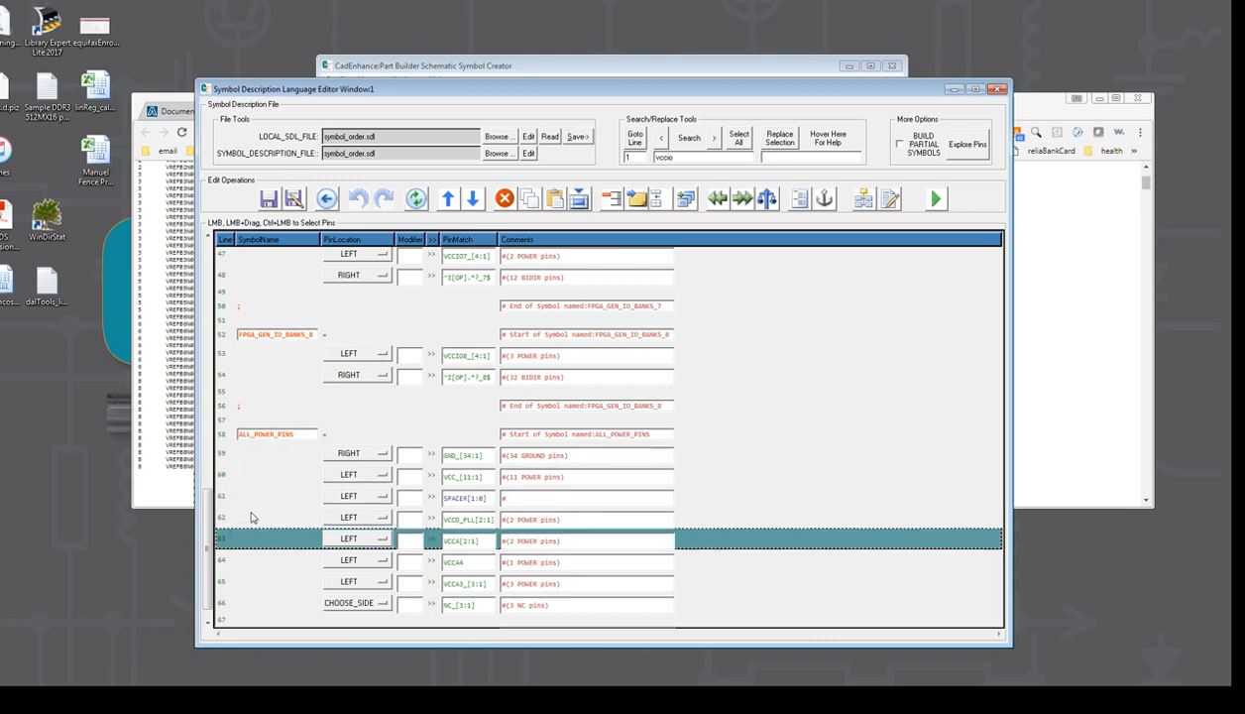
key(ctrl+v)
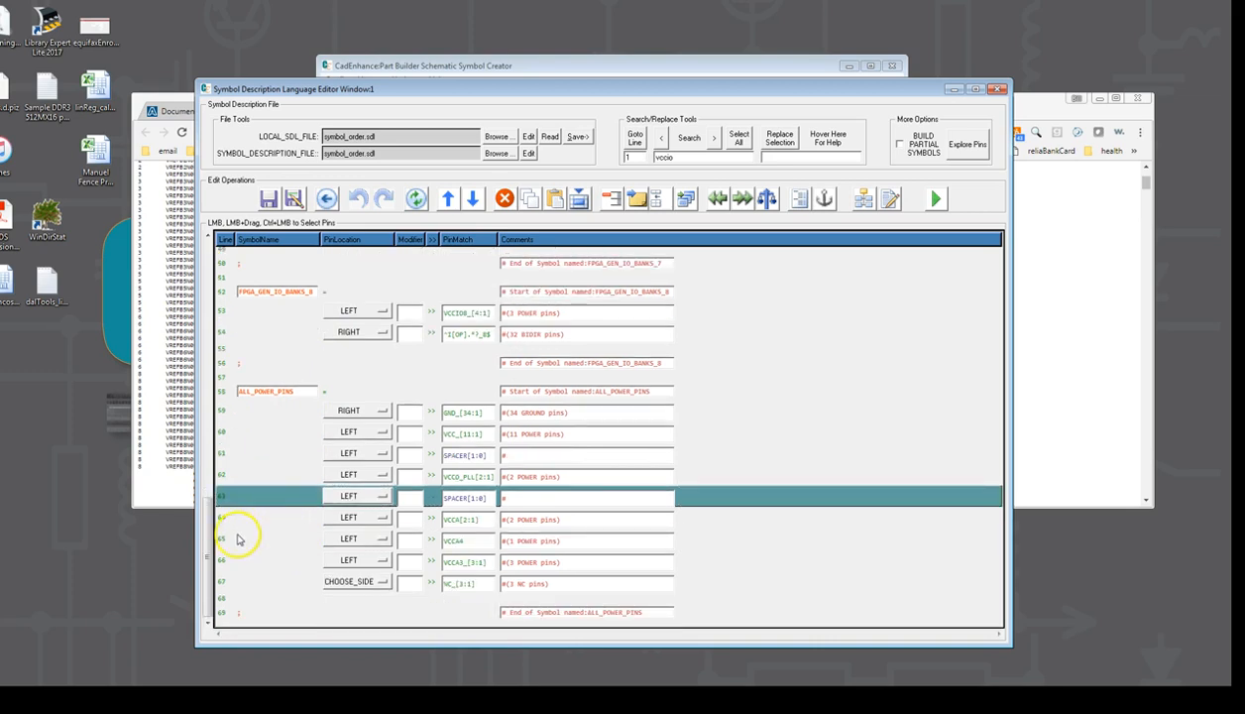
click(237, 536)
key(ctrl+v)
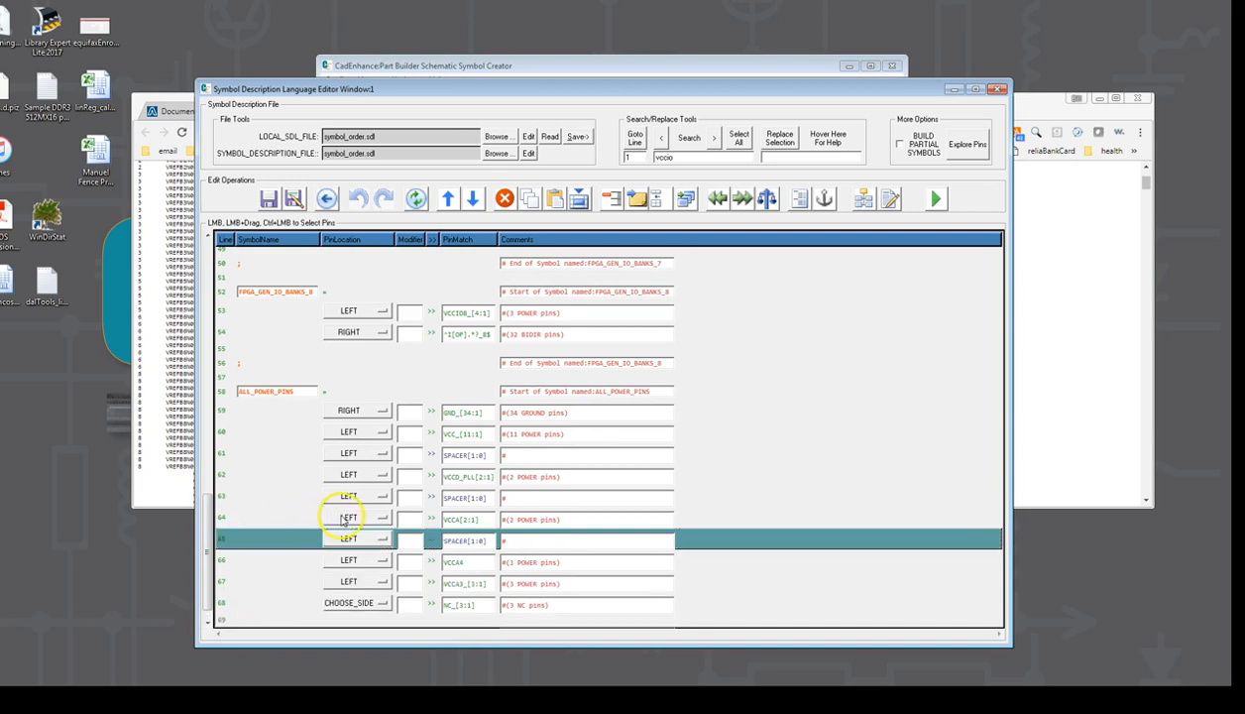
Paste another SPACER[1:0] line above VCCA3_[3:1] in the ALL_POWER_PINS symbol.
scroll(347, 558, down, 1)
click(247, 558)
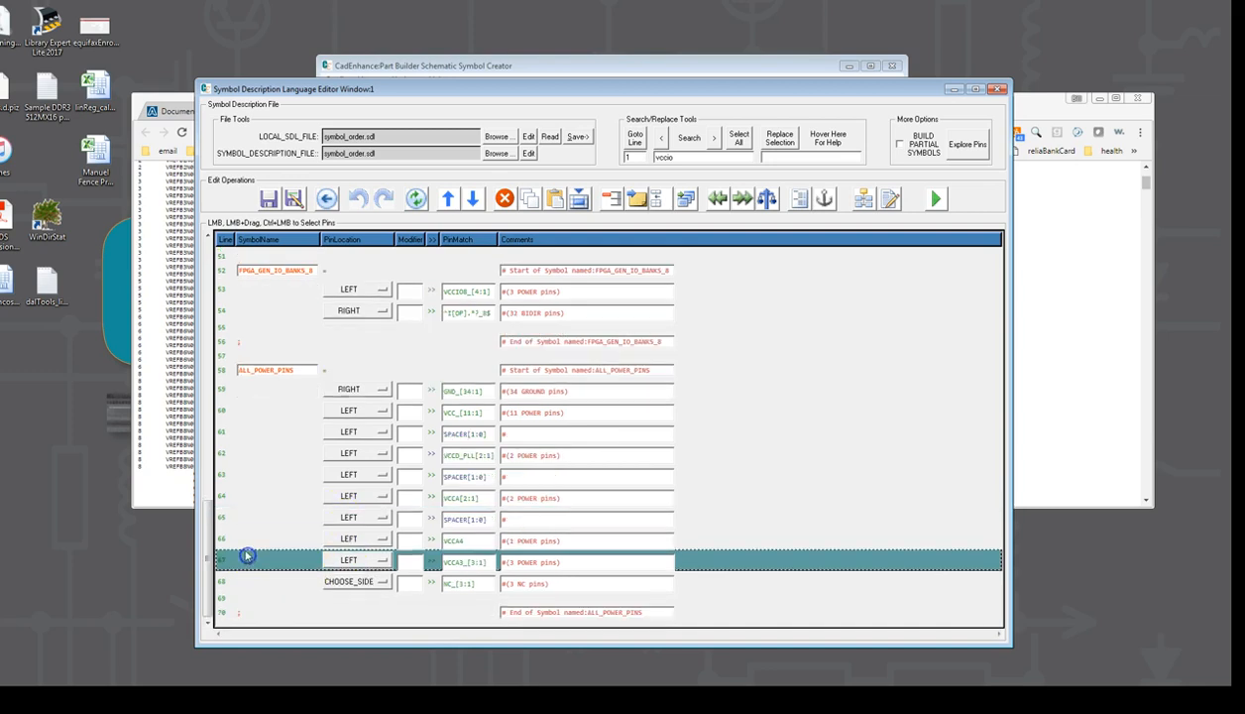
key(ctrl+v)
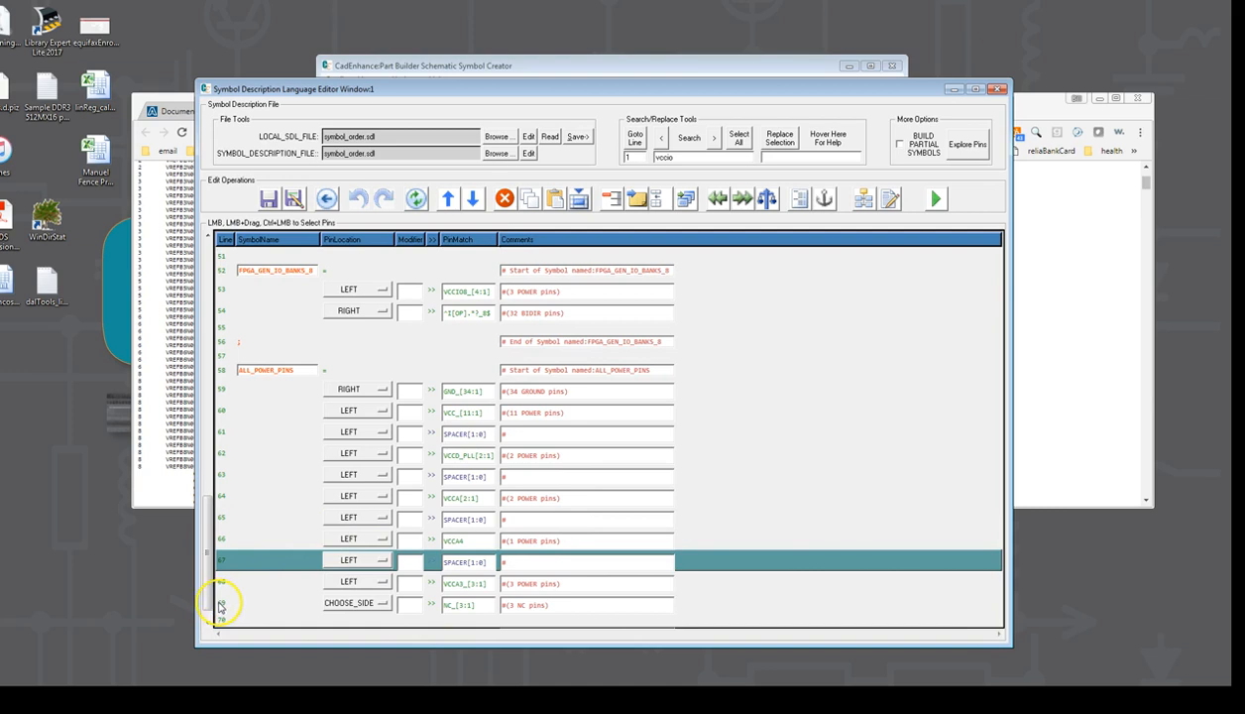
Insert a single BALANCE_SYM_SIDES line with spacing 1 above NC_[3:1] and set the NC_[3:1] pin side to RIGHT.
click(226, 600)
click(772, 201)
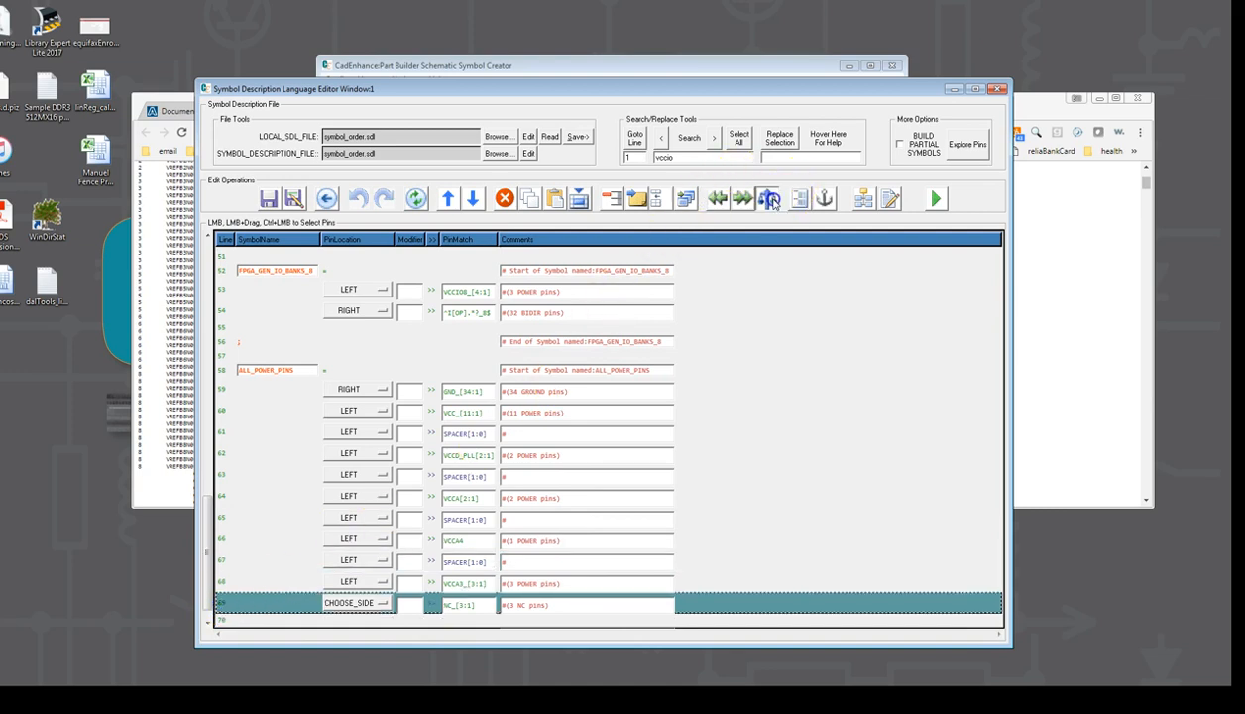
scroll(814, 344, down, 3)
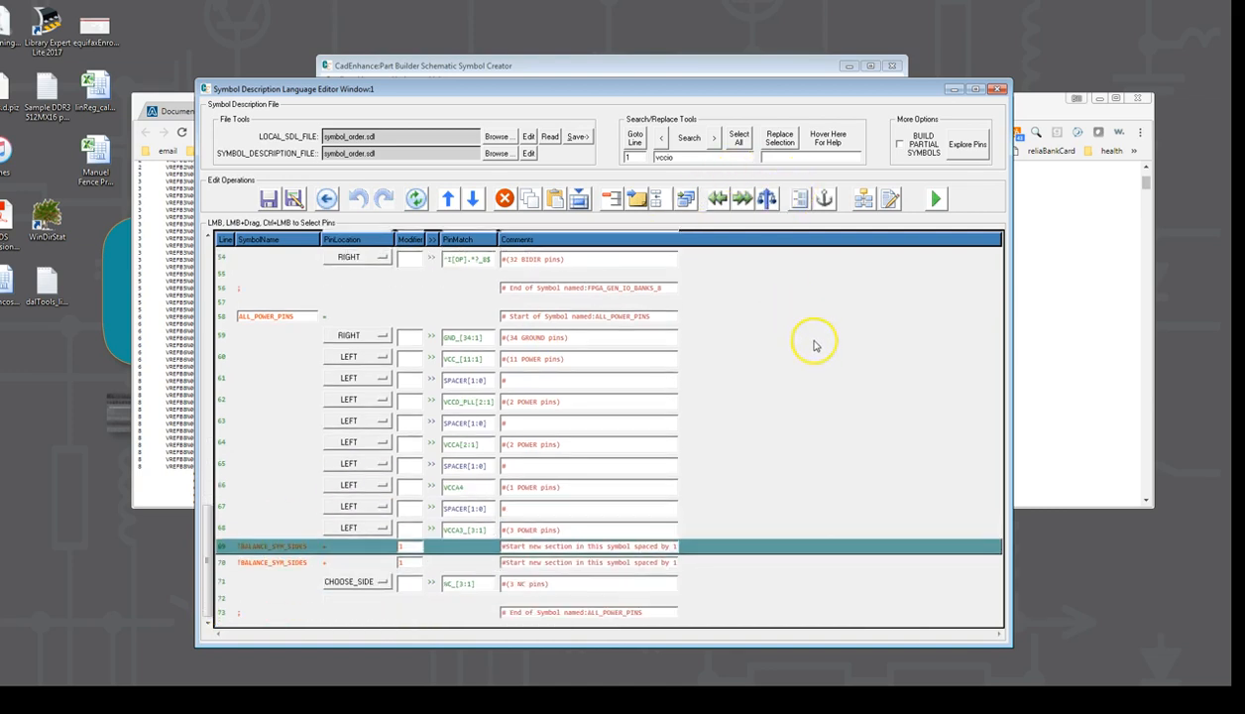
click(504, 198)
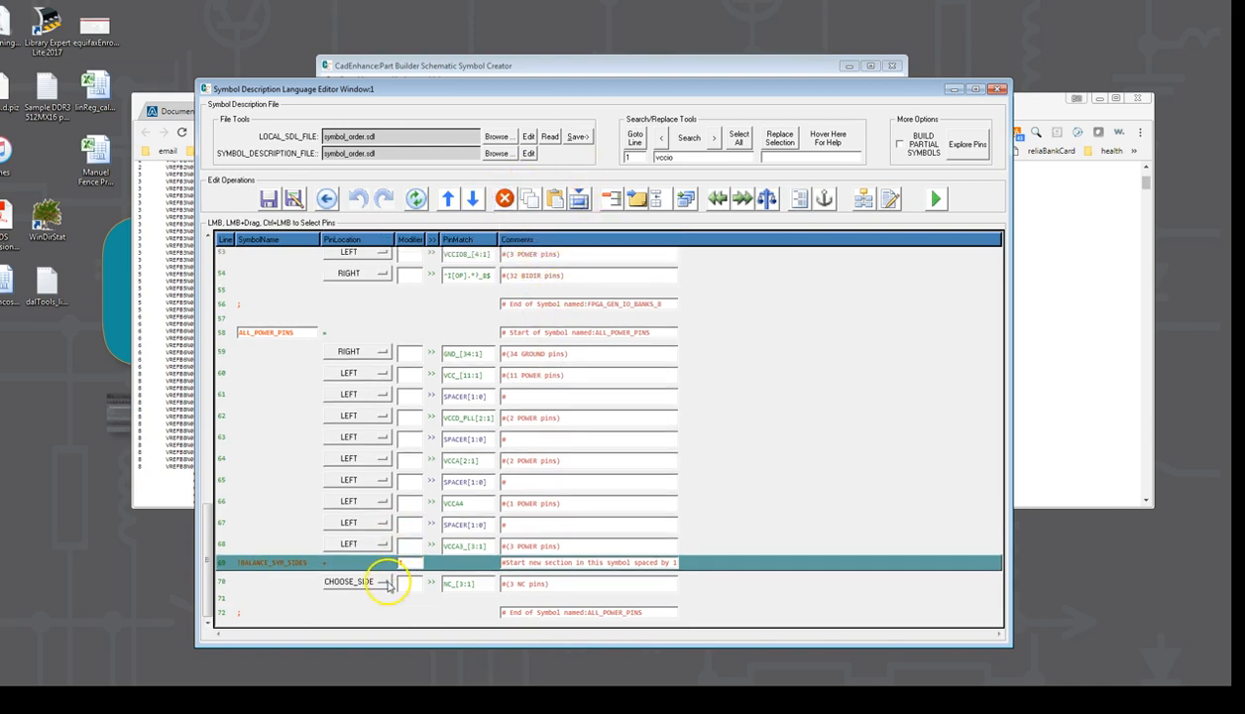
click(384, 582)
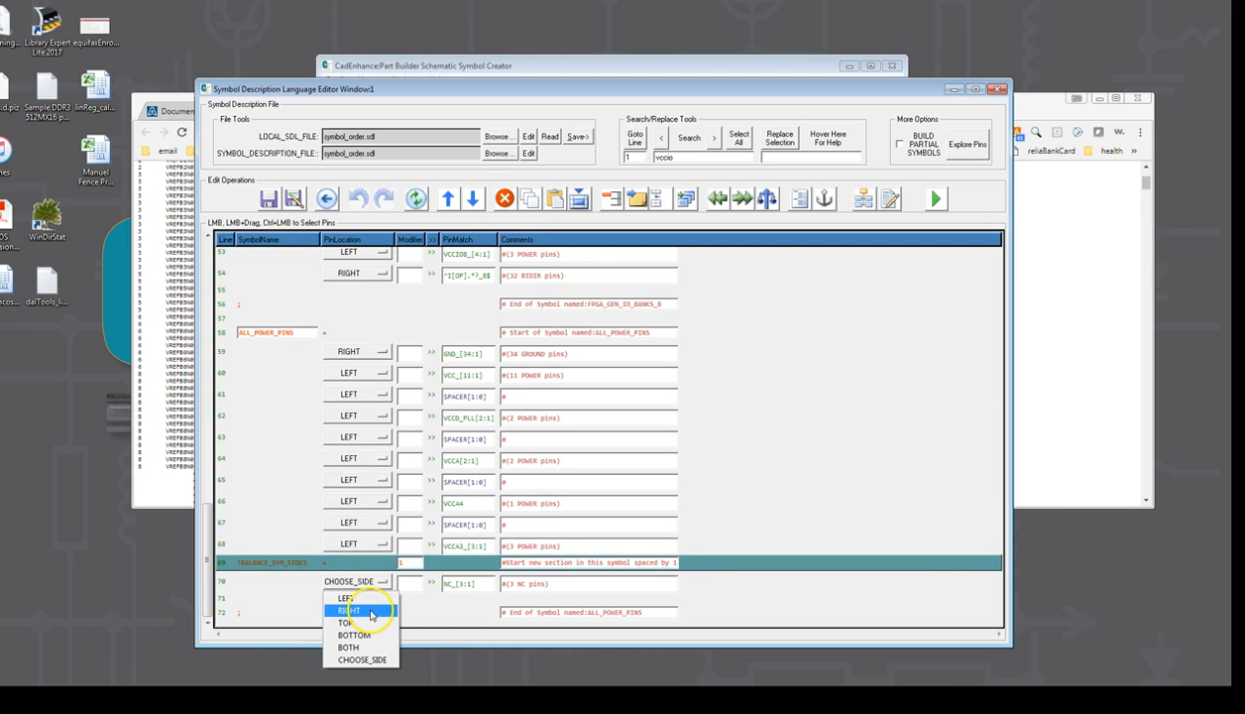
click(370, 611)
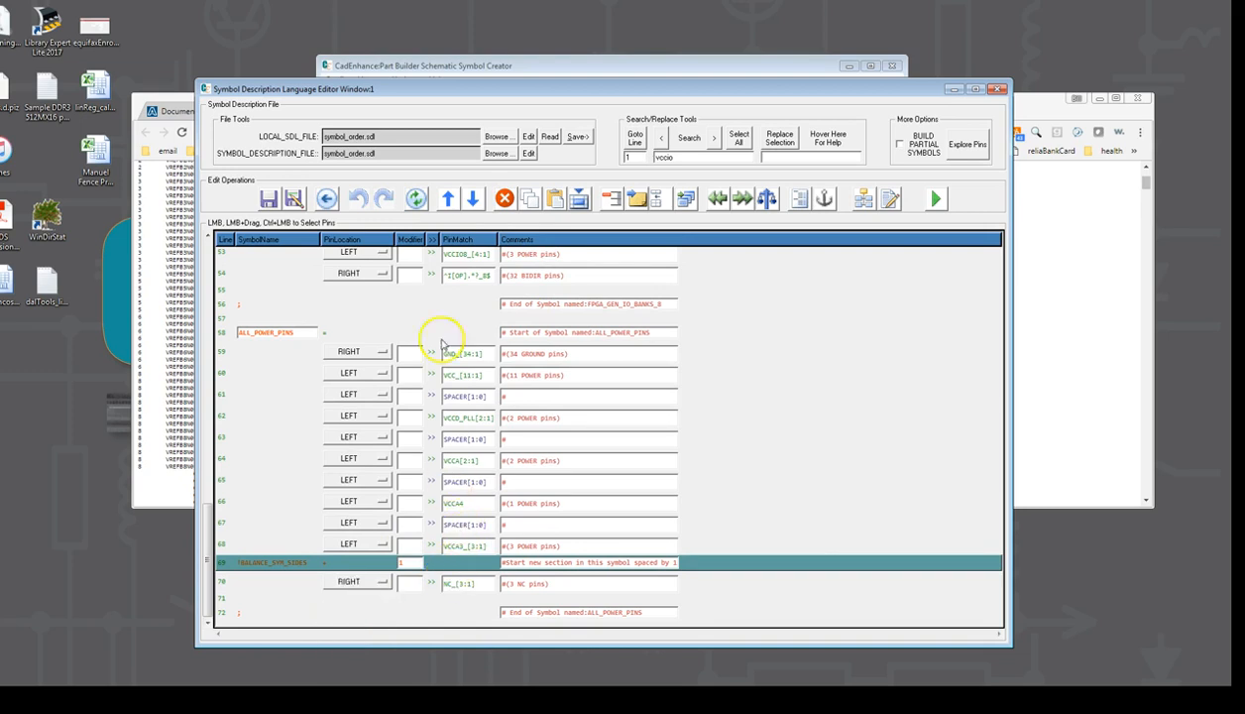
Save the symbol description file and build the schematic symbols from it.
scroll(428, 310, up, 15)
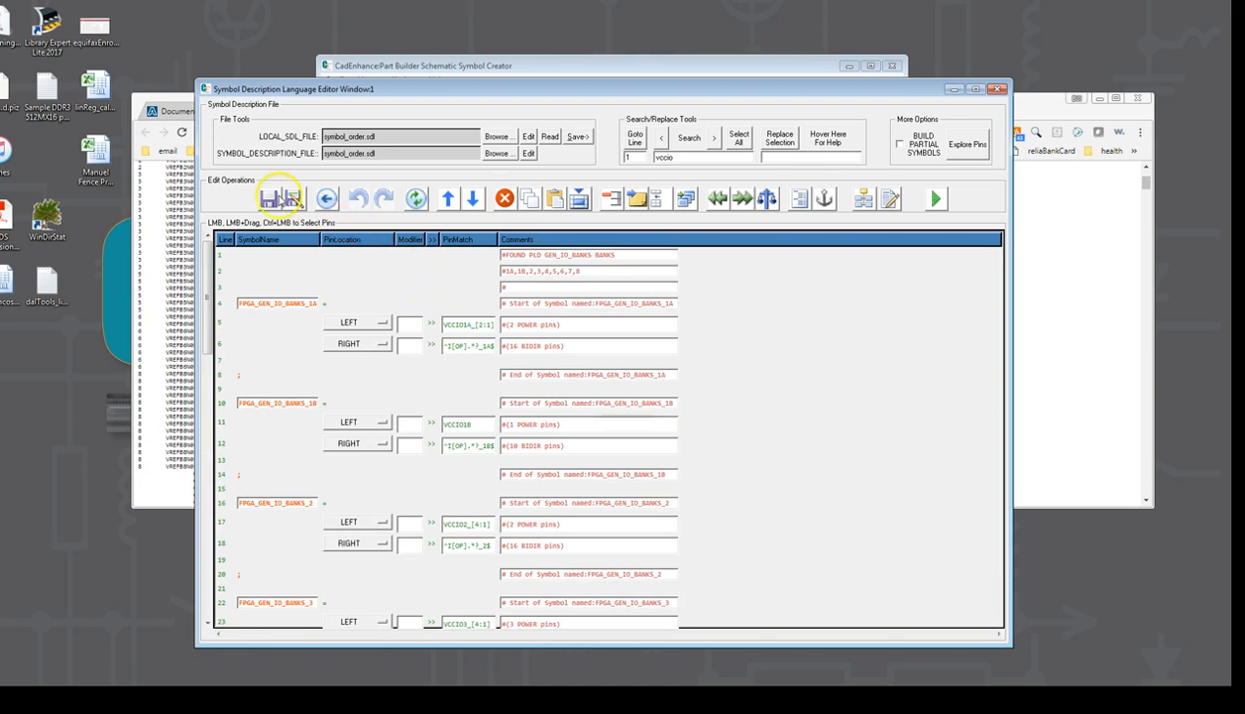
click(268, 201)
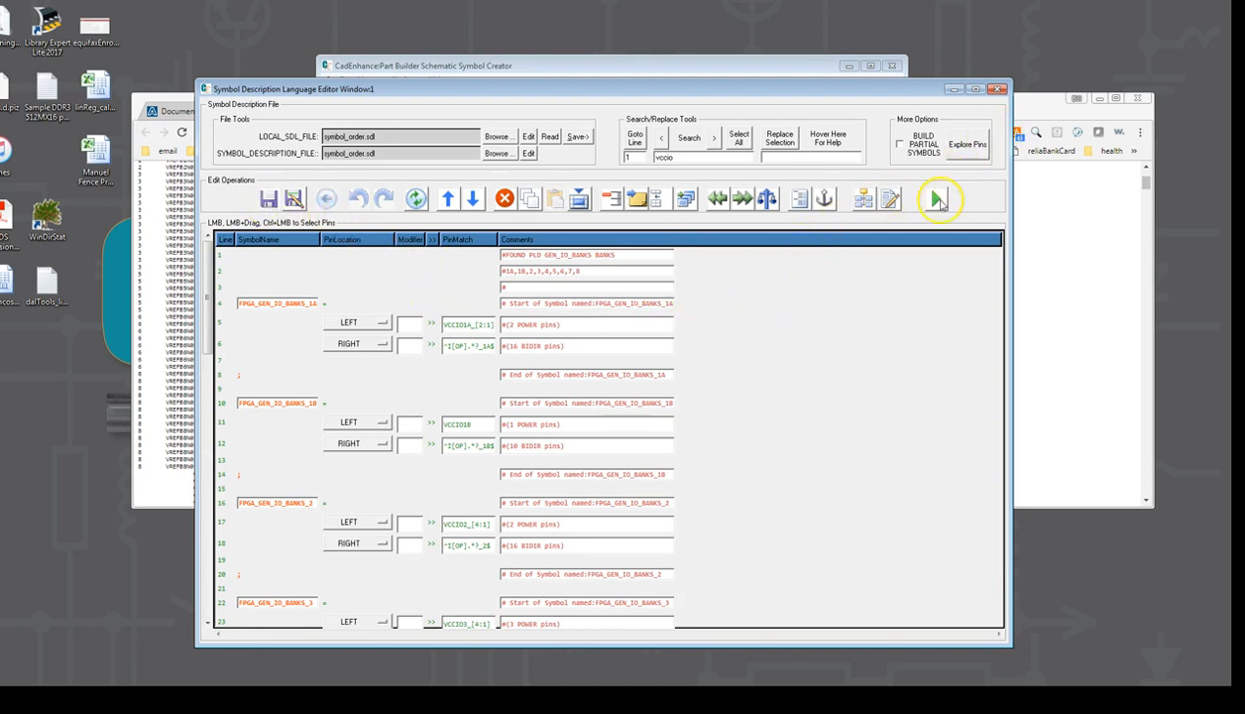
click(938, 200)
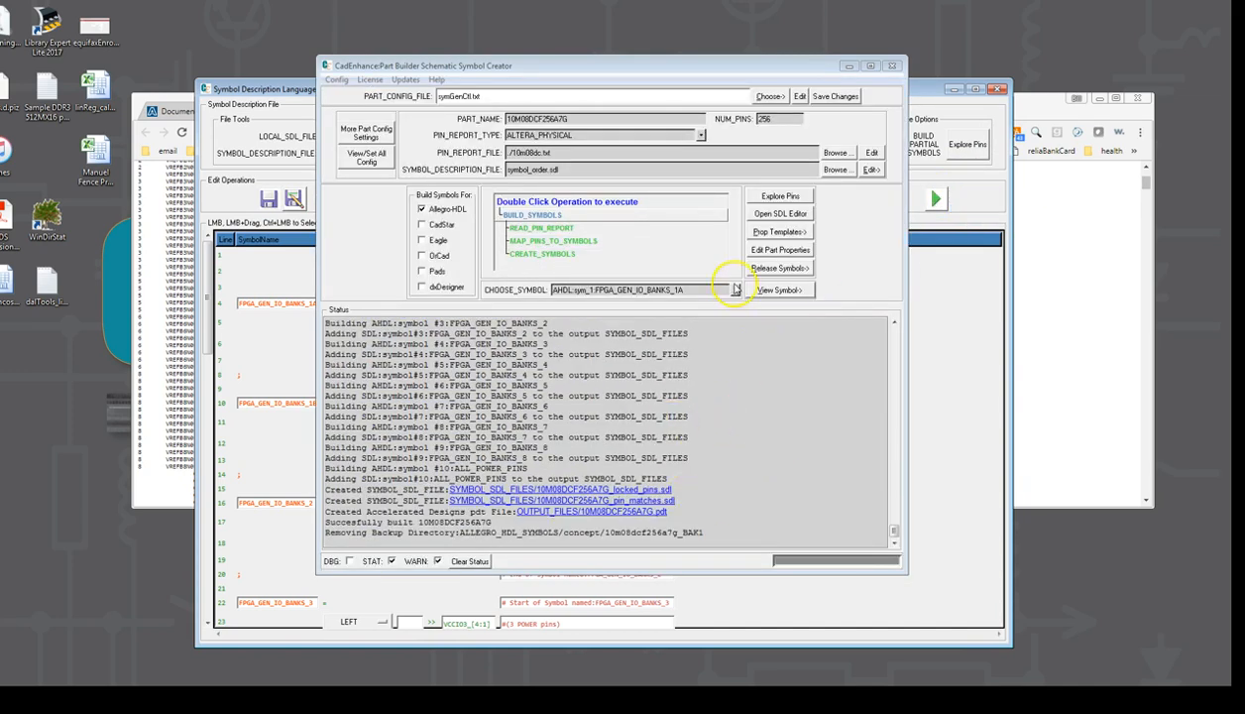
Examine the built symbols from FPGA_GEN_IO_BANKS_1A through ALL_POWER_PINS in the symbol viewer, ending back on FPGA_GEN_IO_BANKS_1A.
click(777, 291)
click(854, 297)
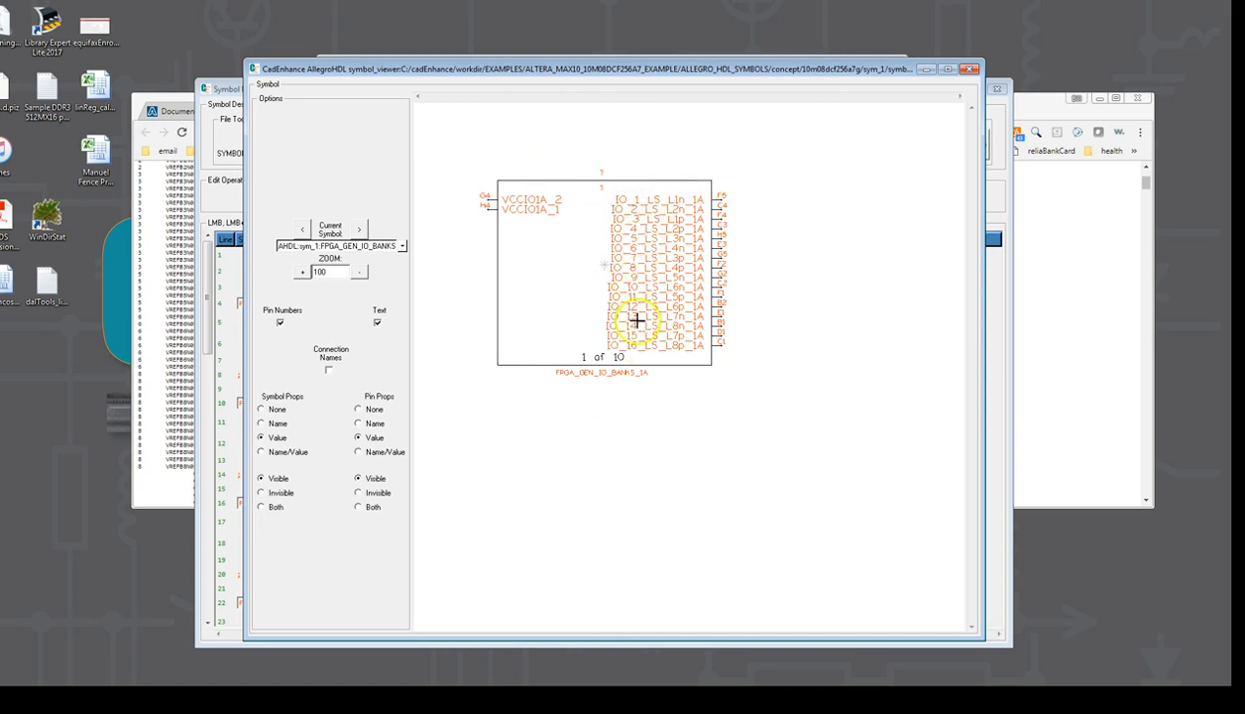
click(358, 230)
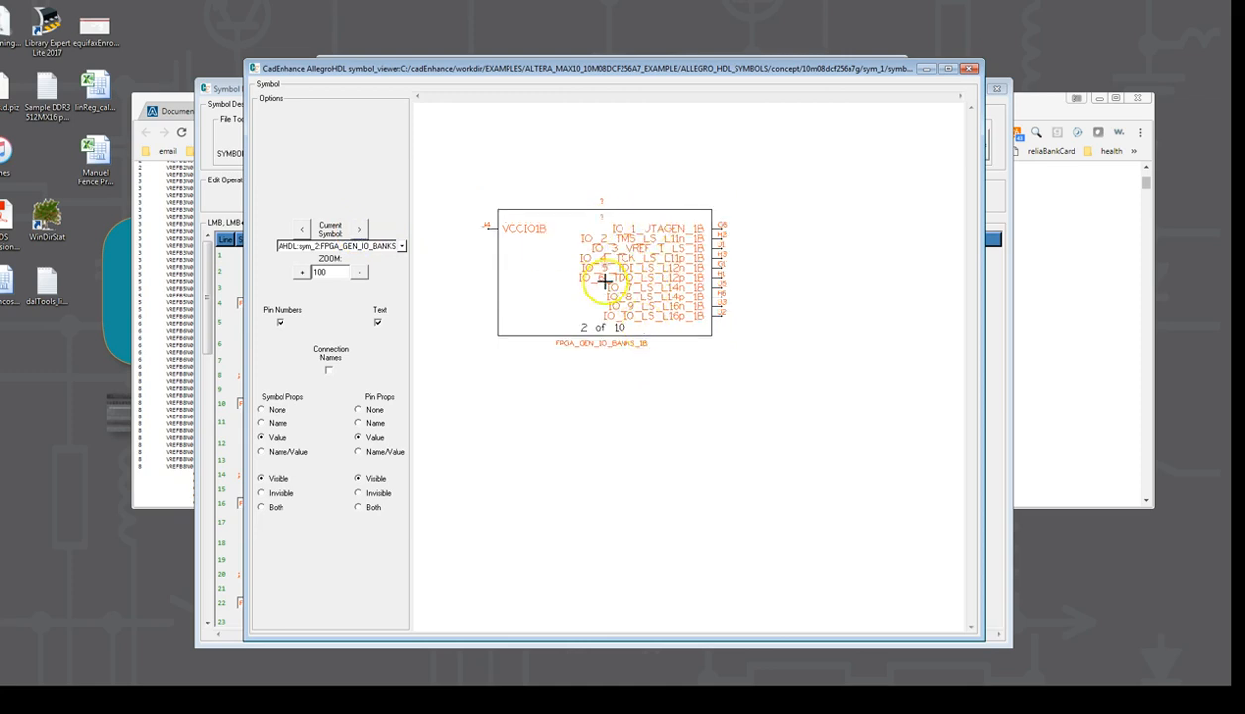
click(360, 230)
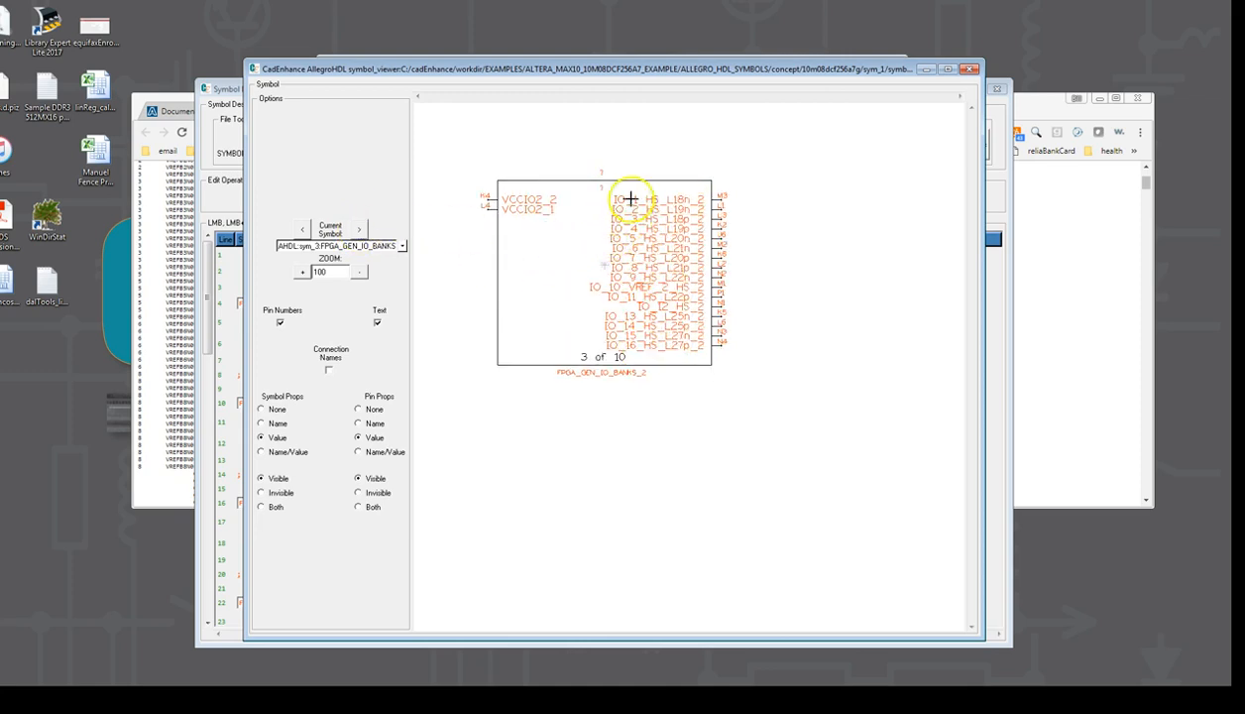
click(357, 230)
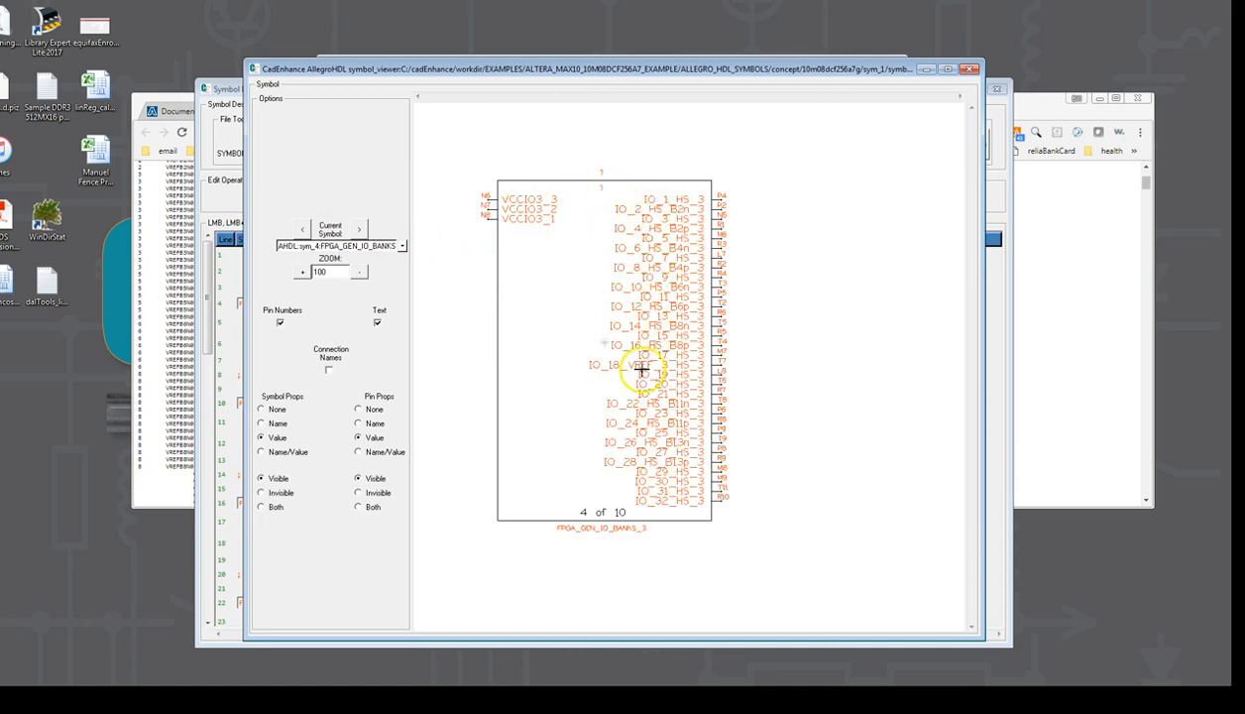
click(360, 230)
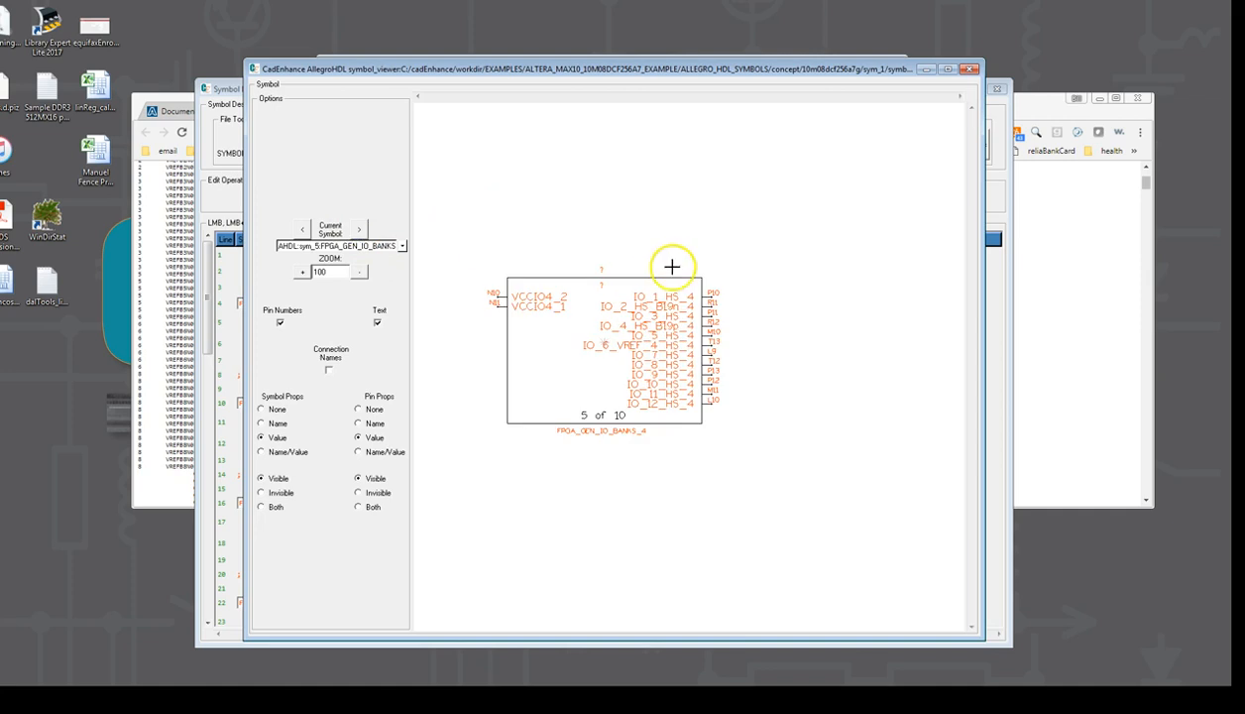
click(367, 230)
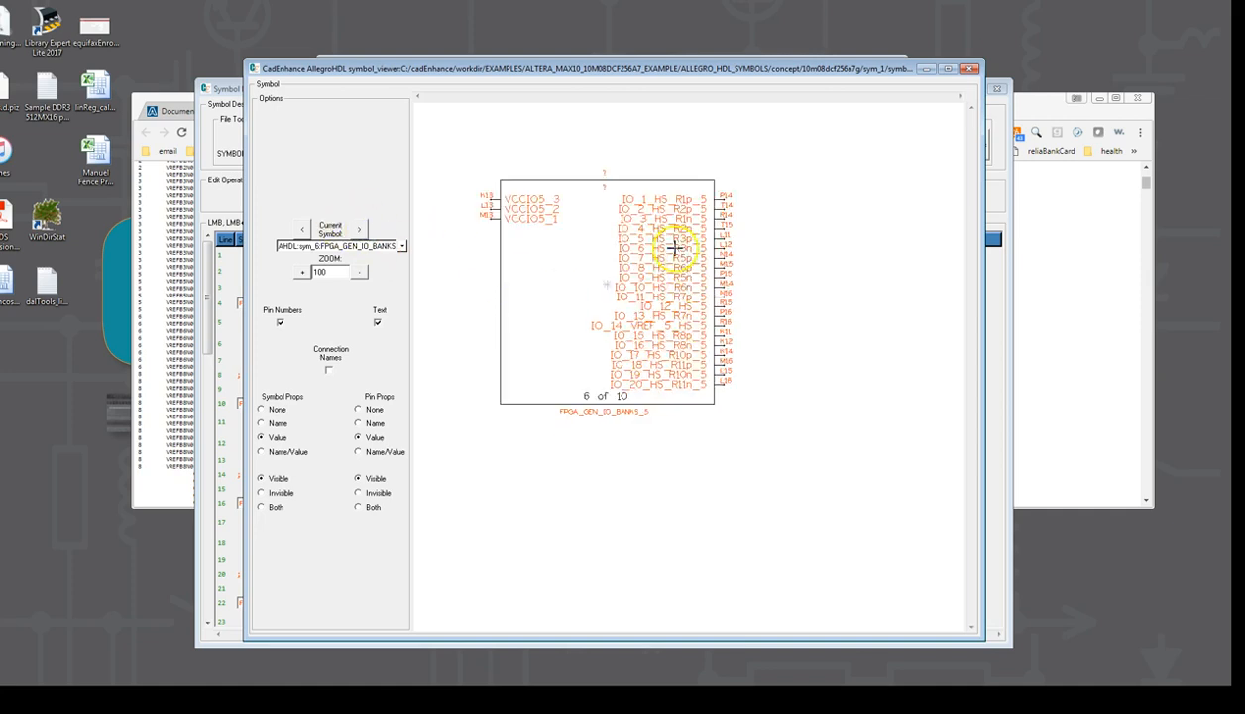
click(357, 228)
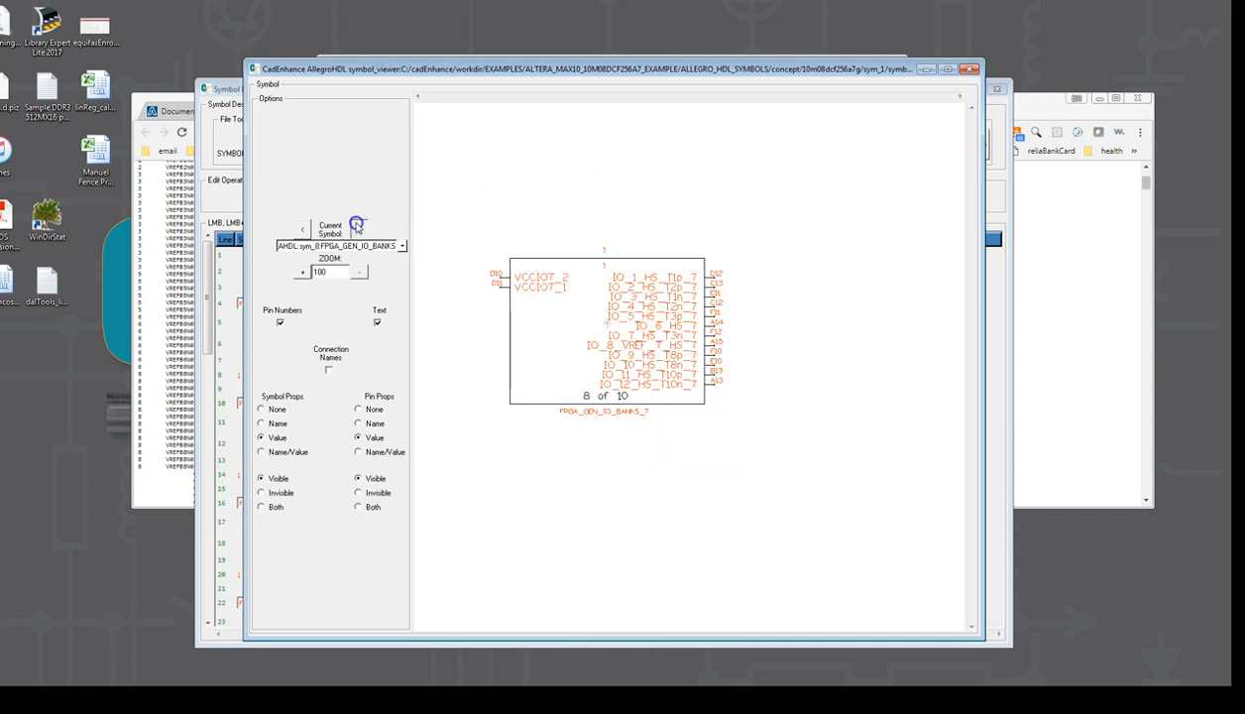
click(356, 227)
click(360, 228)
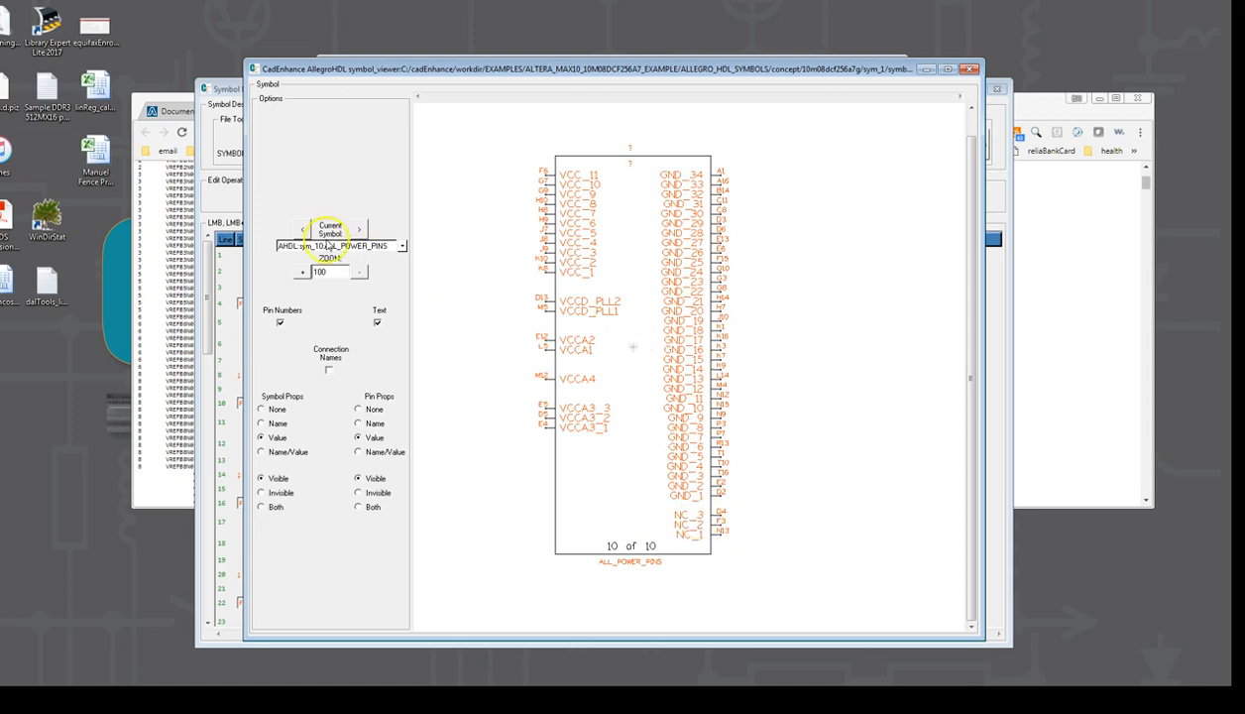
click(403, 246)
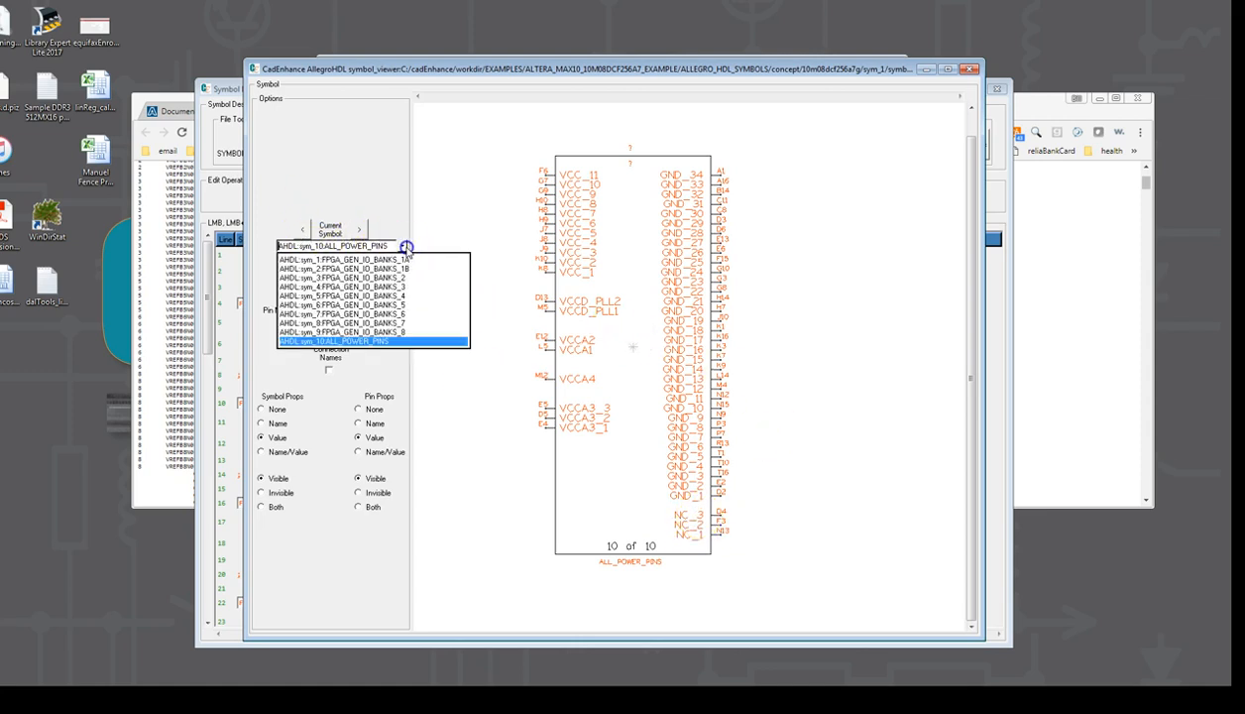
click(417, 257)
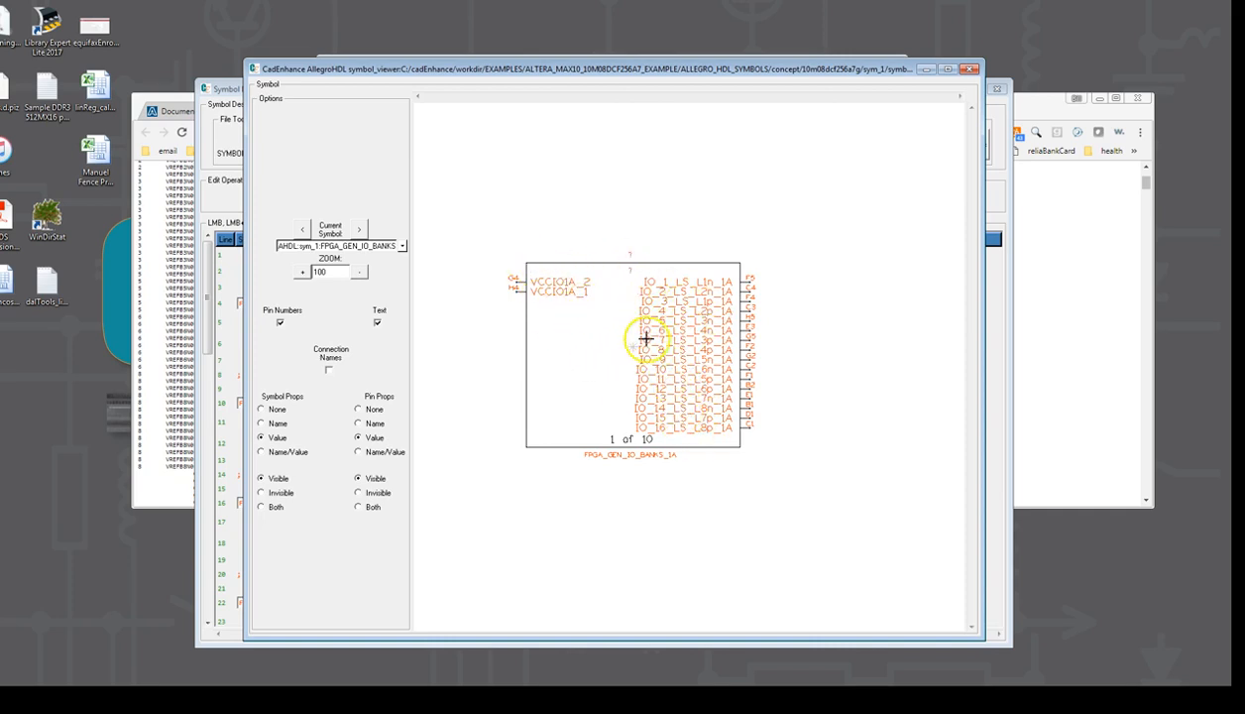
Merge bank 1B into the FPGA_GEN_IO_BANKS_1A symbol by deleting the 1A end line through the 1B start line in the SDL editor.
click(235, 89)
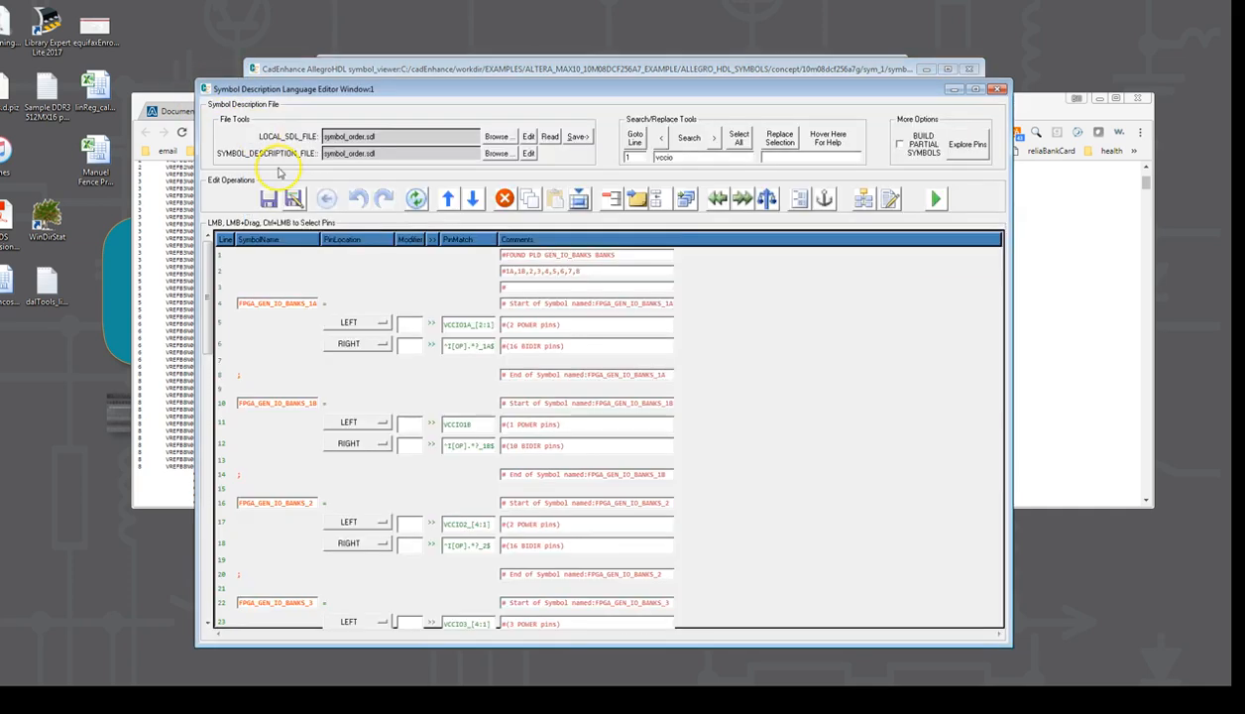
click(226, 402)
drag(227, 375, 233, 405)
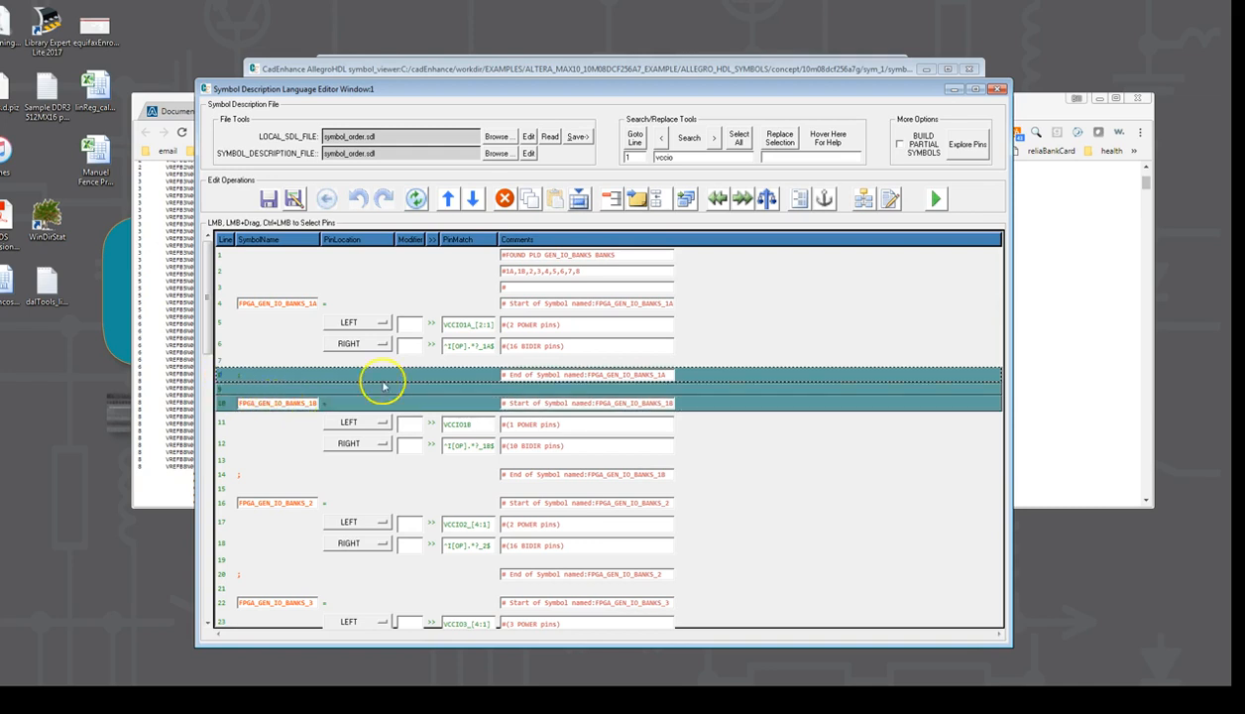
click(505, 198)
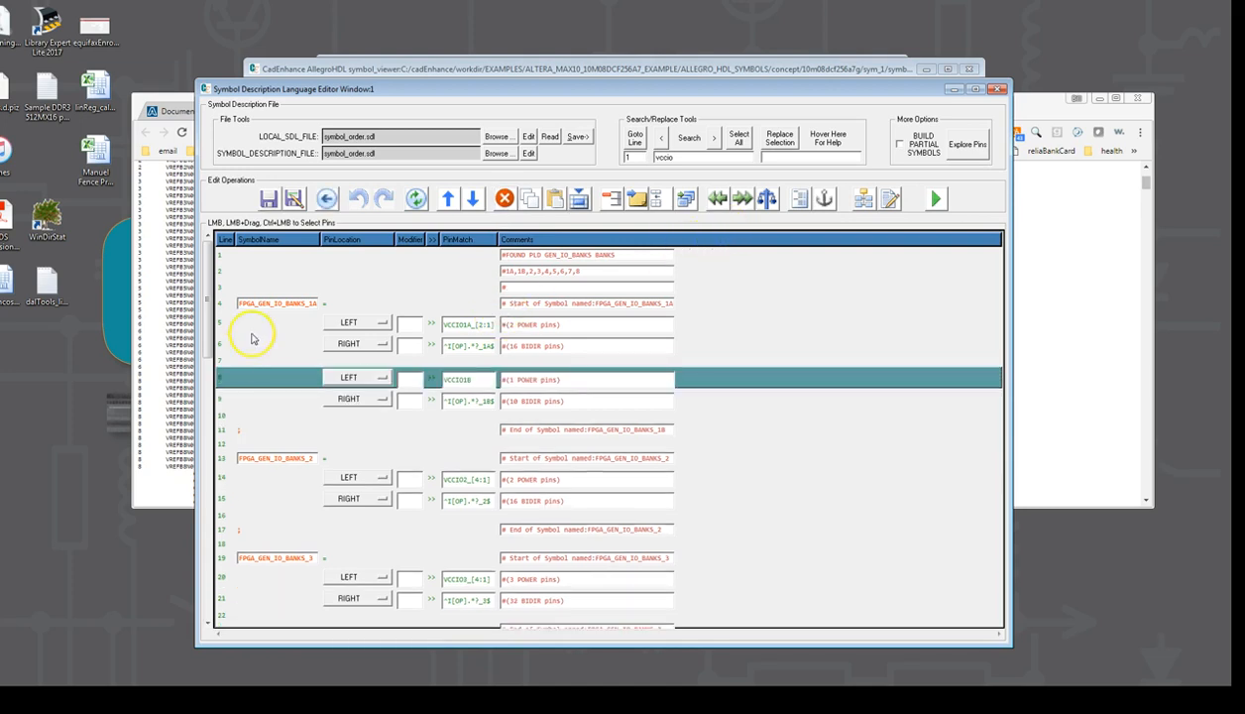
Insert a BALANCE_SYM_SIDES line with spacing 2 above VCCIO1B and rename the merged symbol FPGA_GEN_IO_BANKS_1A_1B.
click(766, 199)
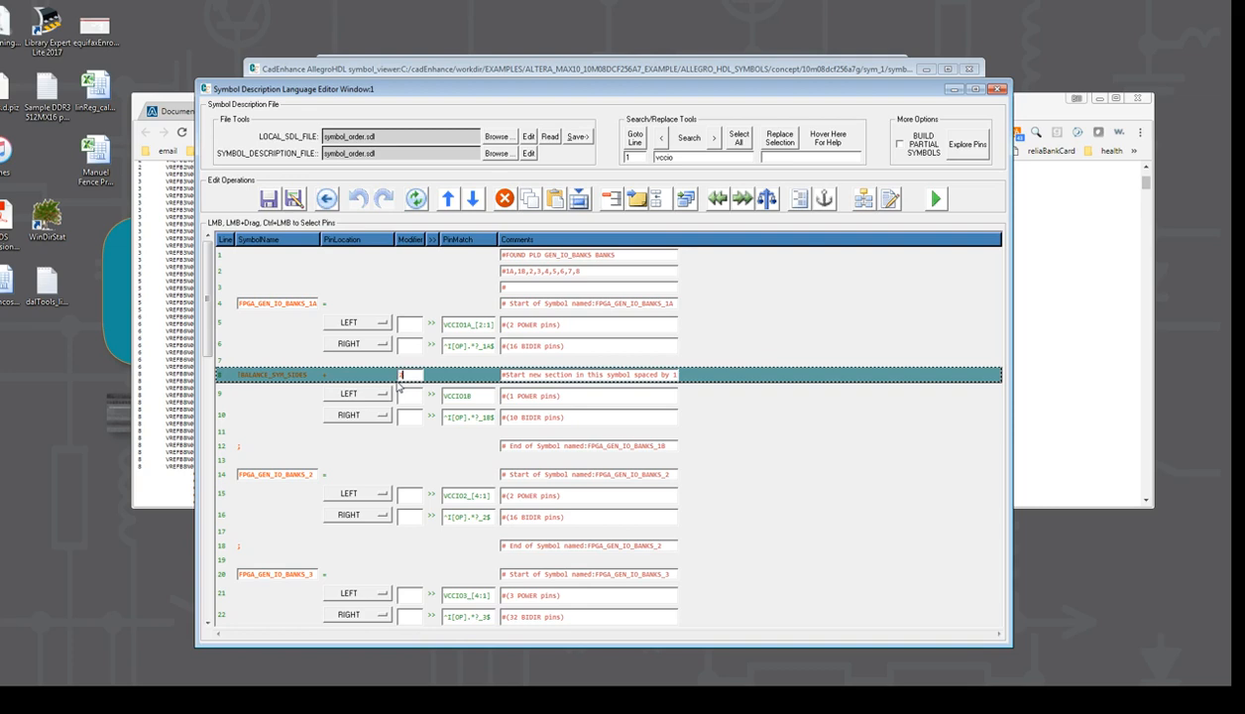
text(22)
click(313, 300)
text(_1B)
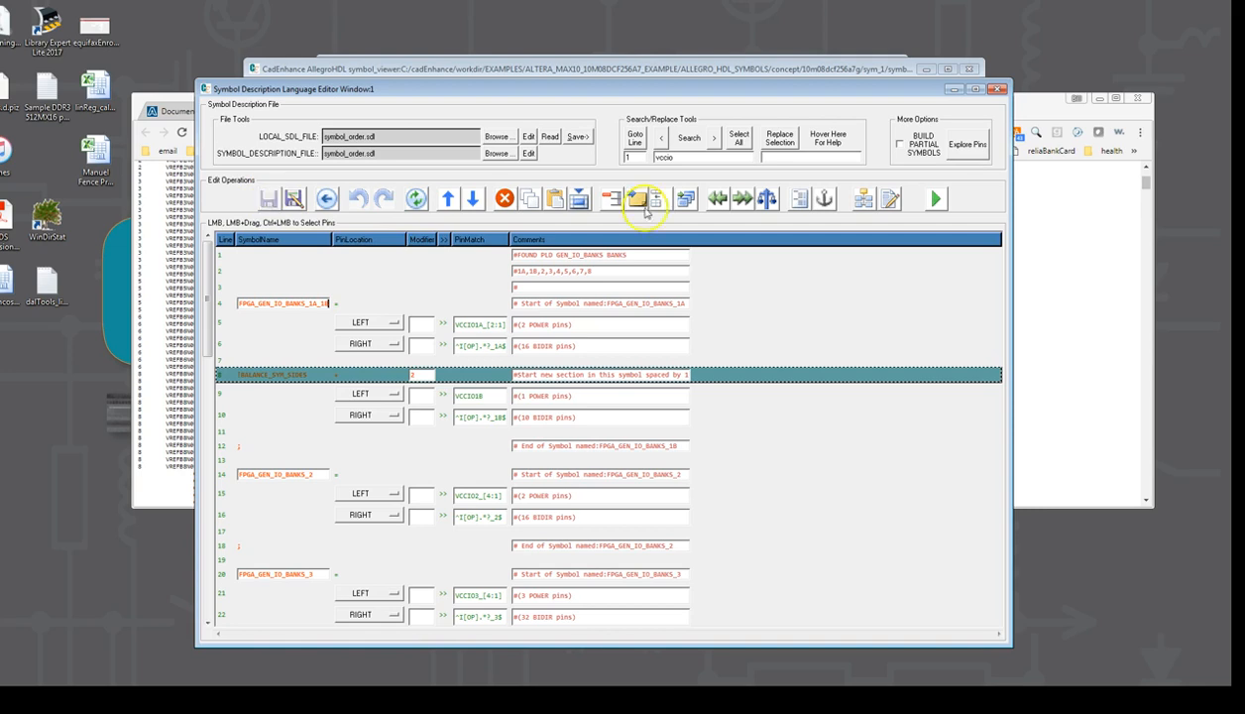
Rebuild the schematic symbols with banks 1A and 1B merged.
click(932, 199)
click(940, 199)
click(976, 215)
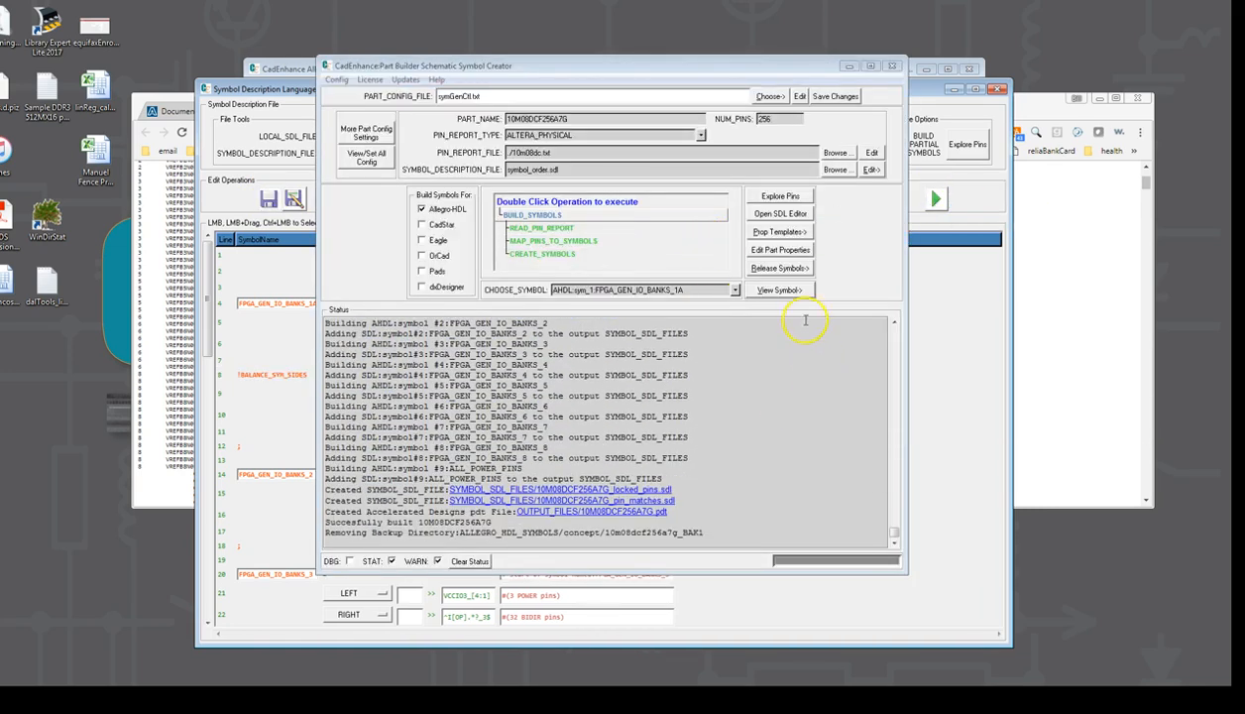
Examine the merged bank 1A and 1B symbol and the rebuilt bank symbols through FPGA_GEN_IO_BANKS_7 in the viewer.
click(798, 290)
click(855, 298)
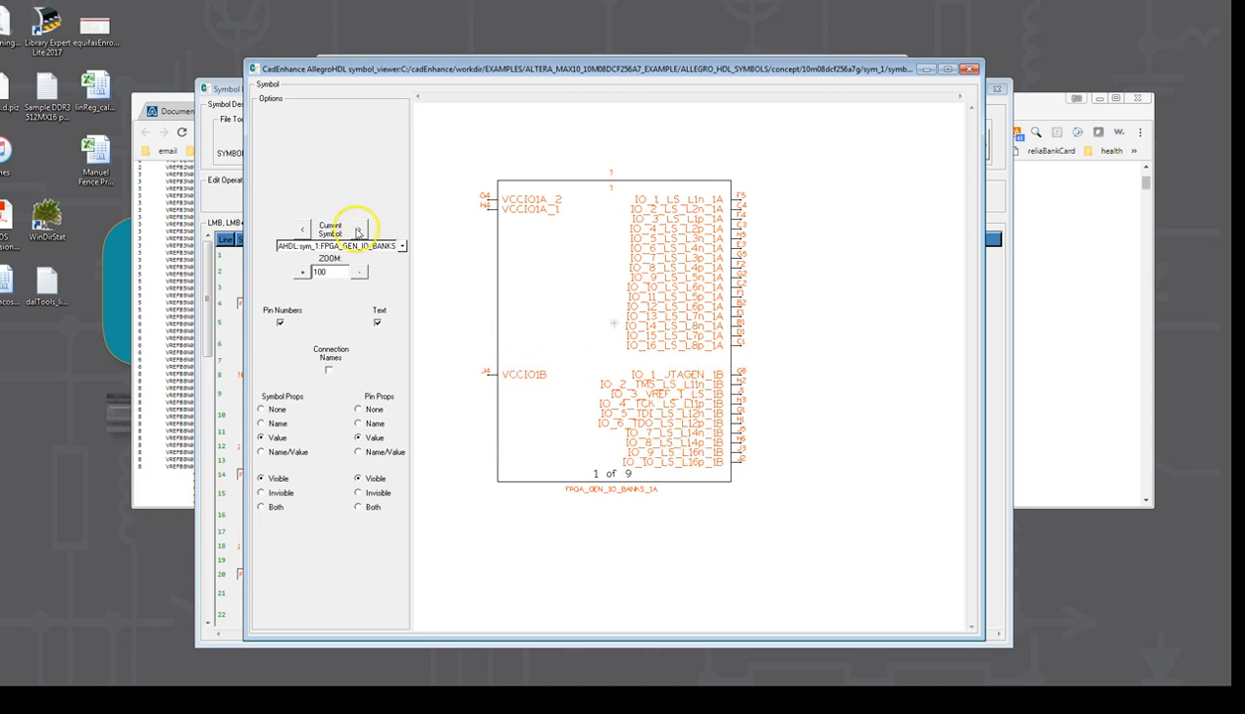
click(358, 231)
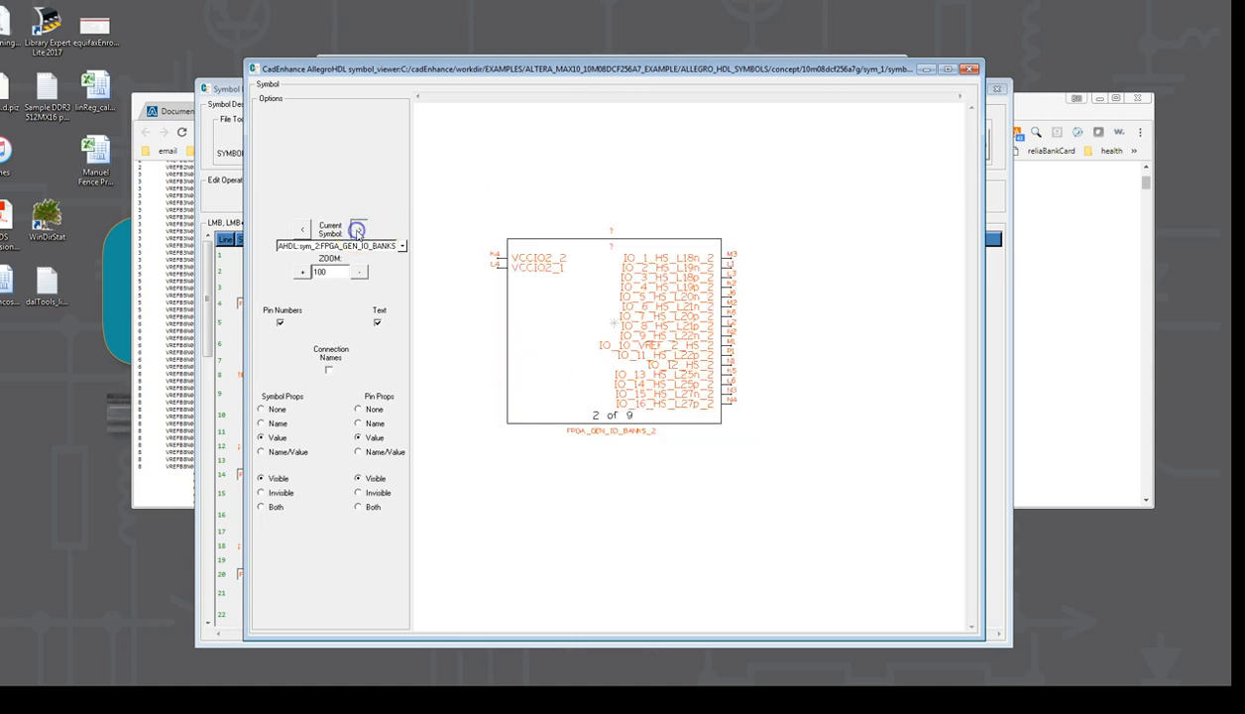
click(358, 231)
click(359, 229)
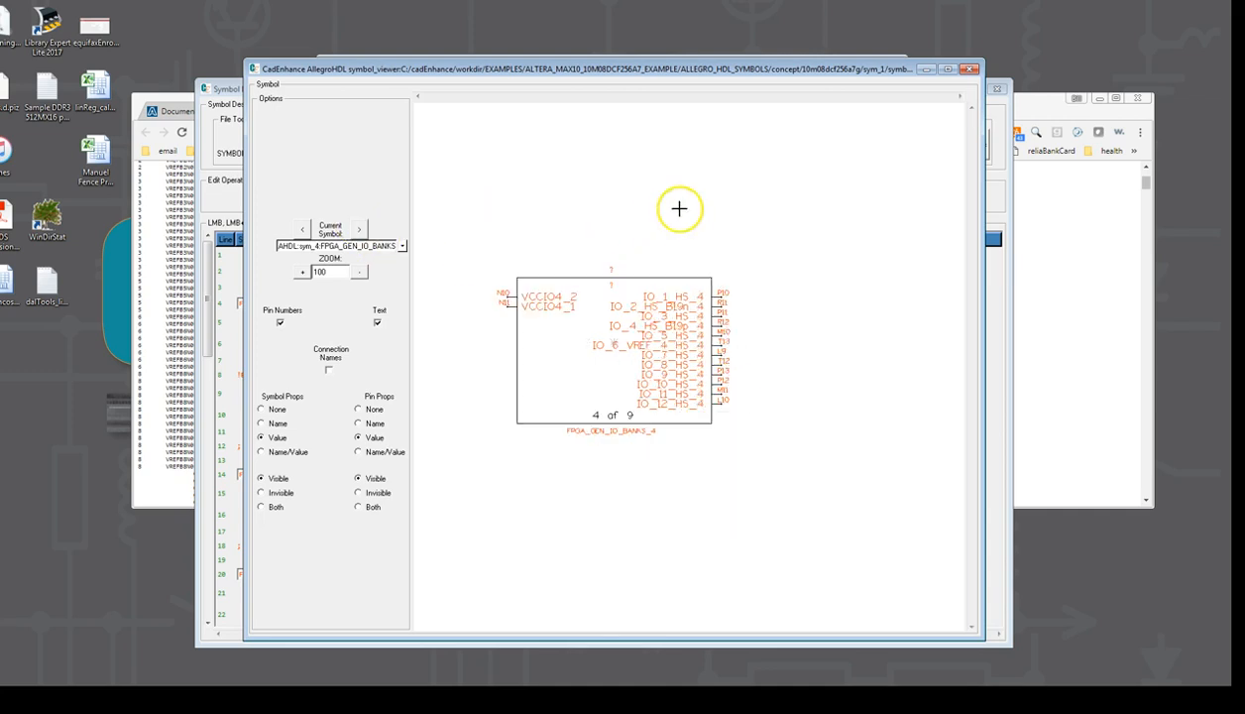
click(359, 230)
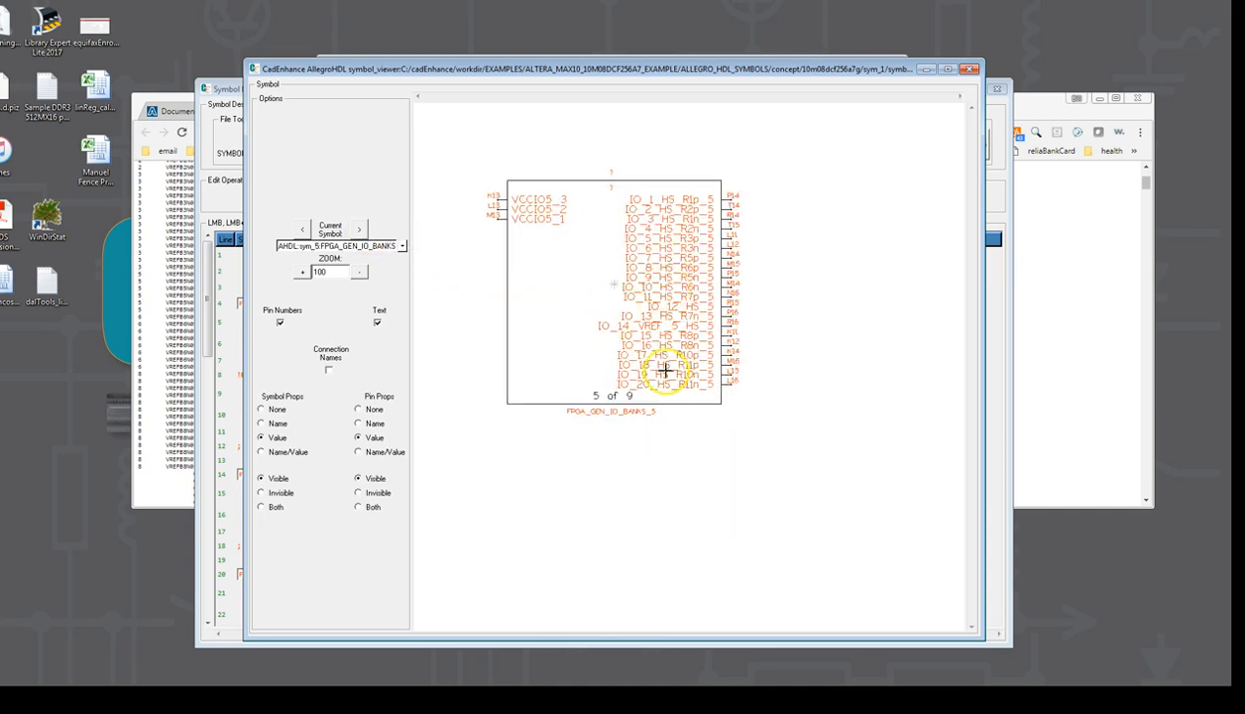
click(360, 230)
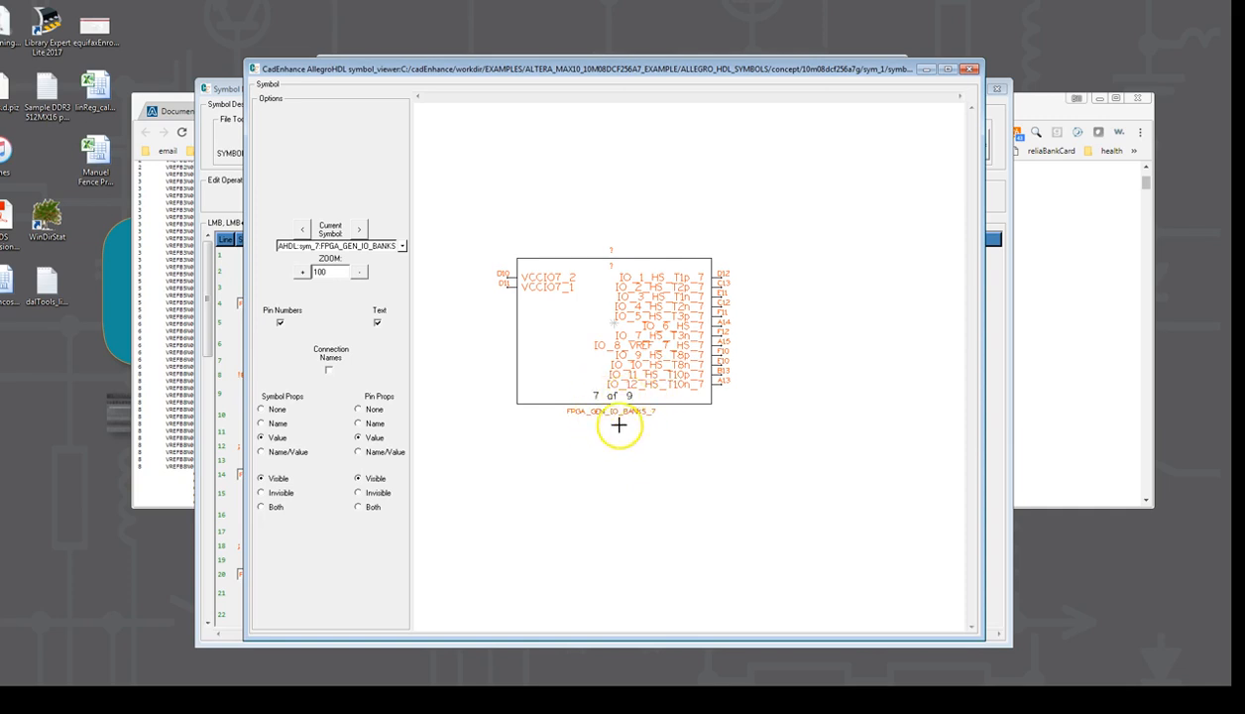
Change the first symbol's name from FPGA_GEN_IO_BANKS_1A to FPGA_GEN_IO_BANKS_1A_1B in the SDL editor and rebuild the symbols.
click(231, 90)
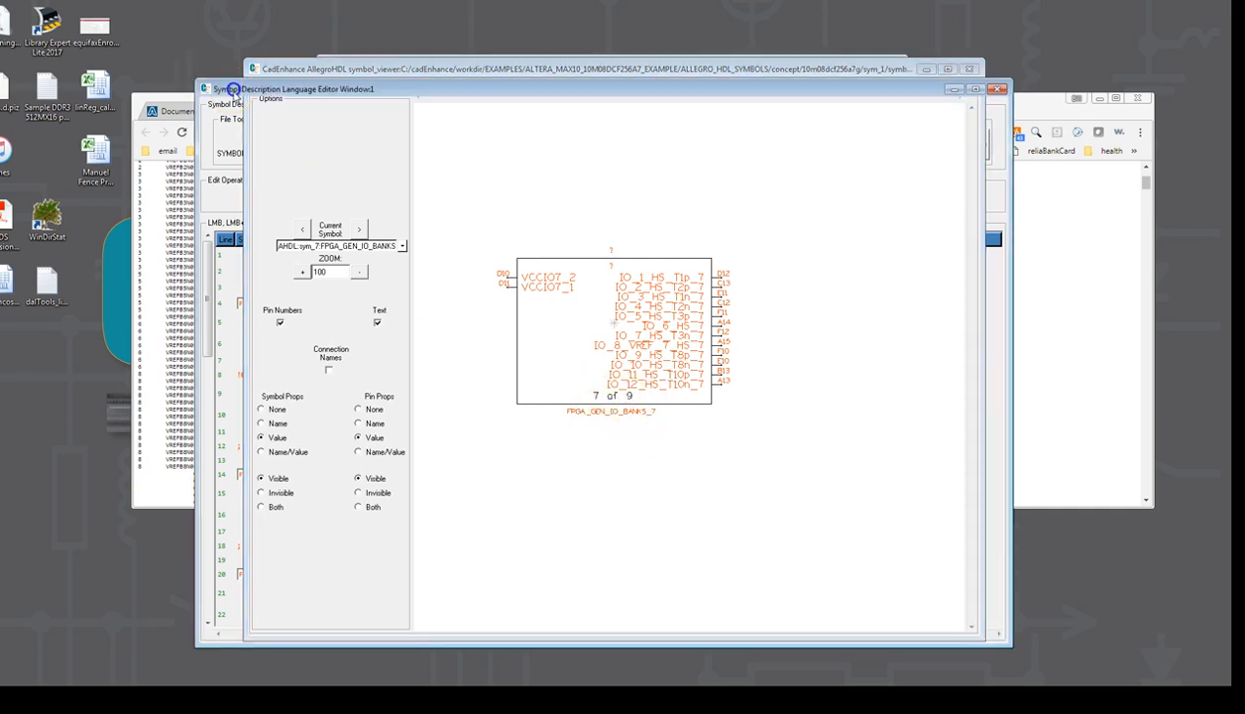
click(290, 303)
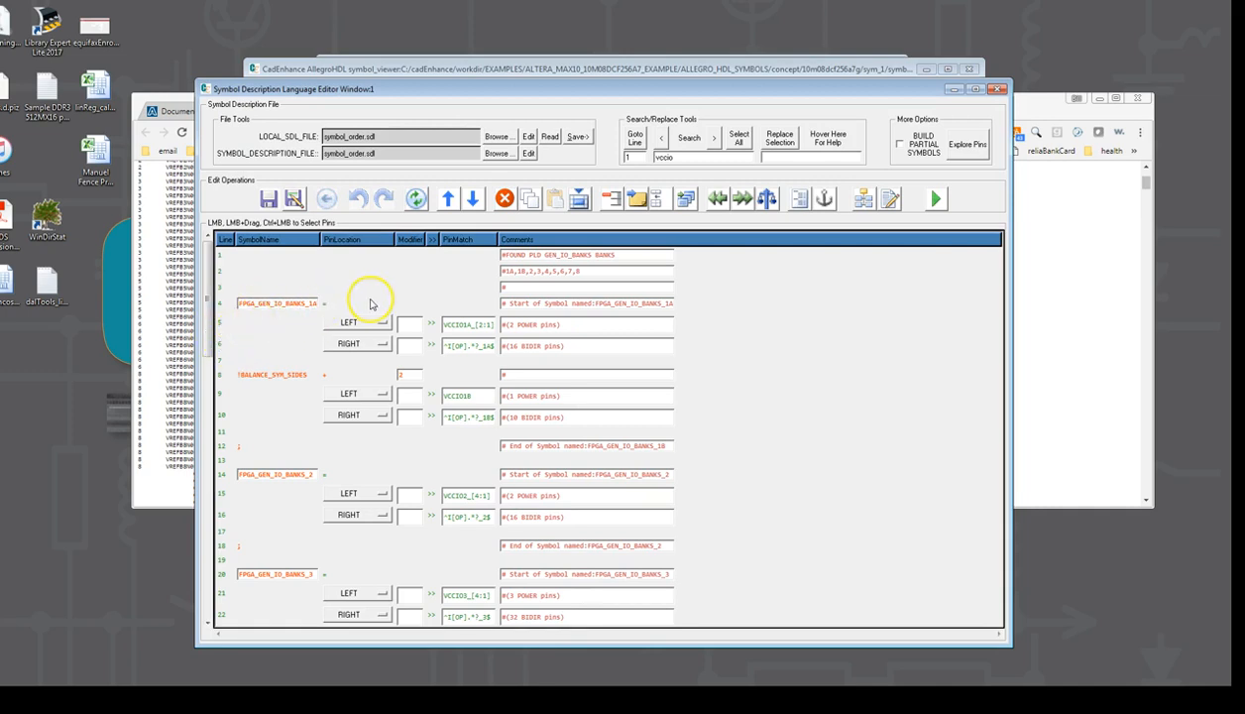
text(_1B)
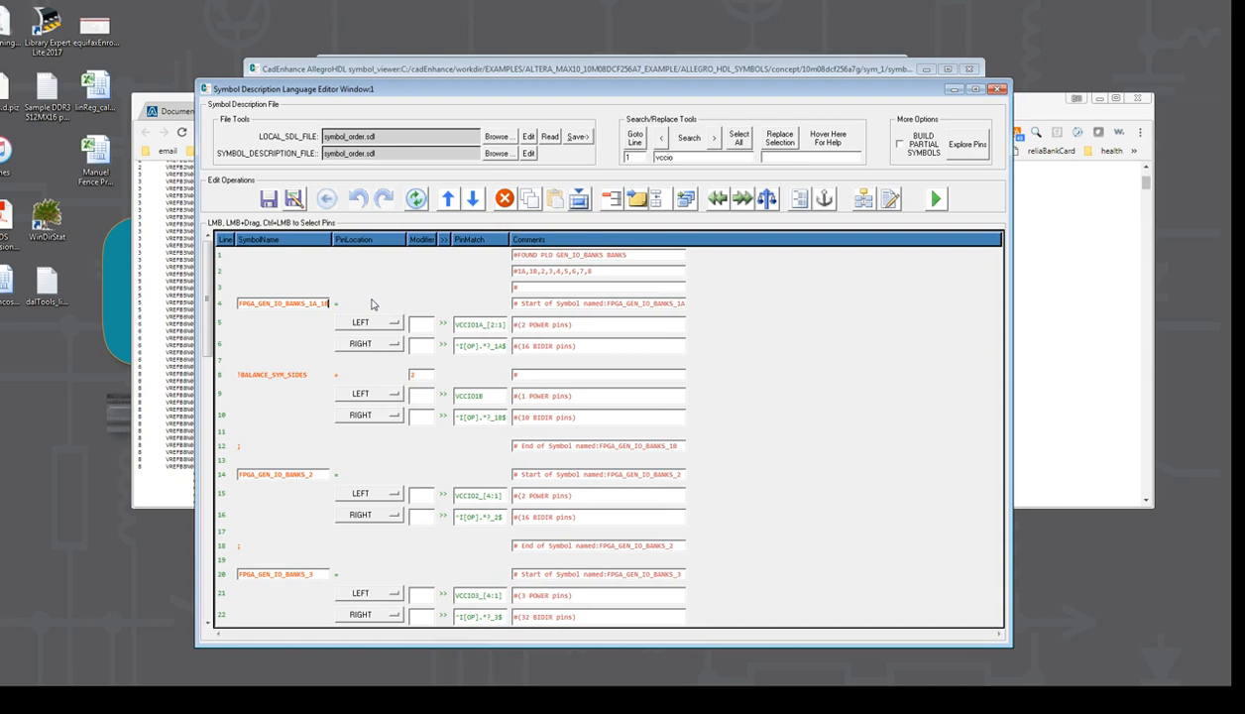
click(219, 326)
click(935, 200)
click(960, 204)
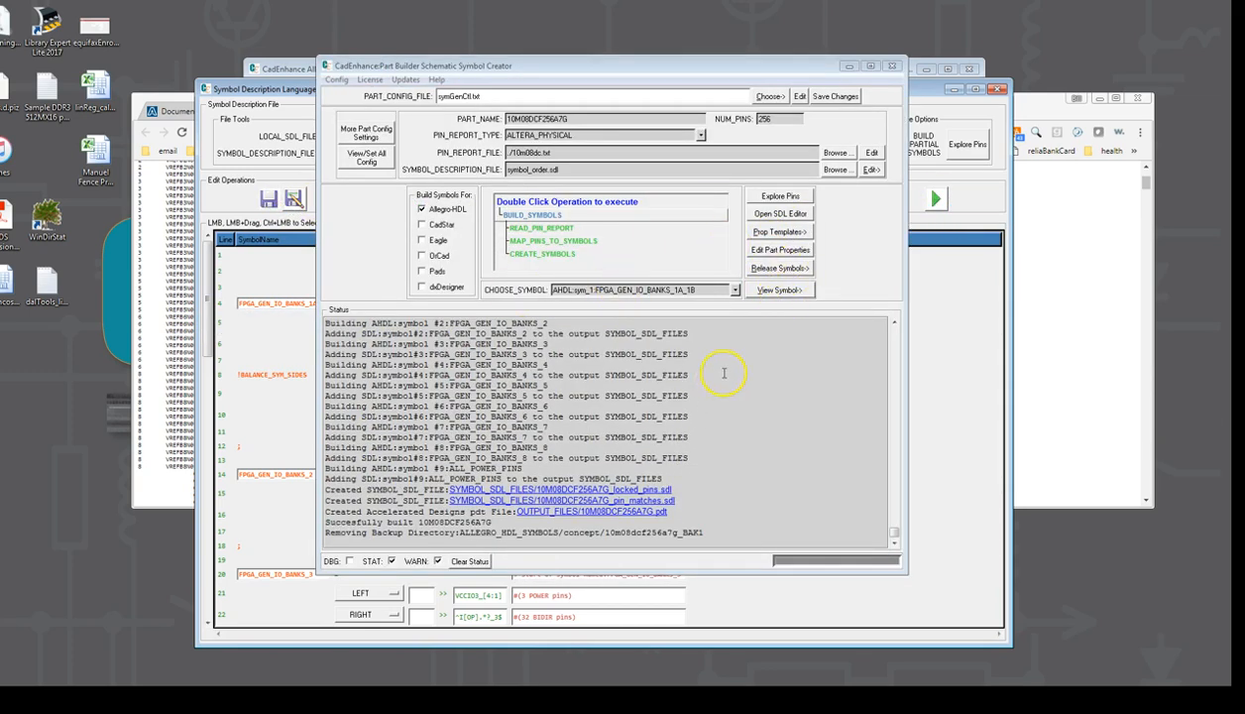
View the rebuilt FPGA_GEN_IO_BANKS_1A_1B symbol in the AllegroHDL symbol viewer and move the viewer clear of the SDL editor.
click(788, 290)
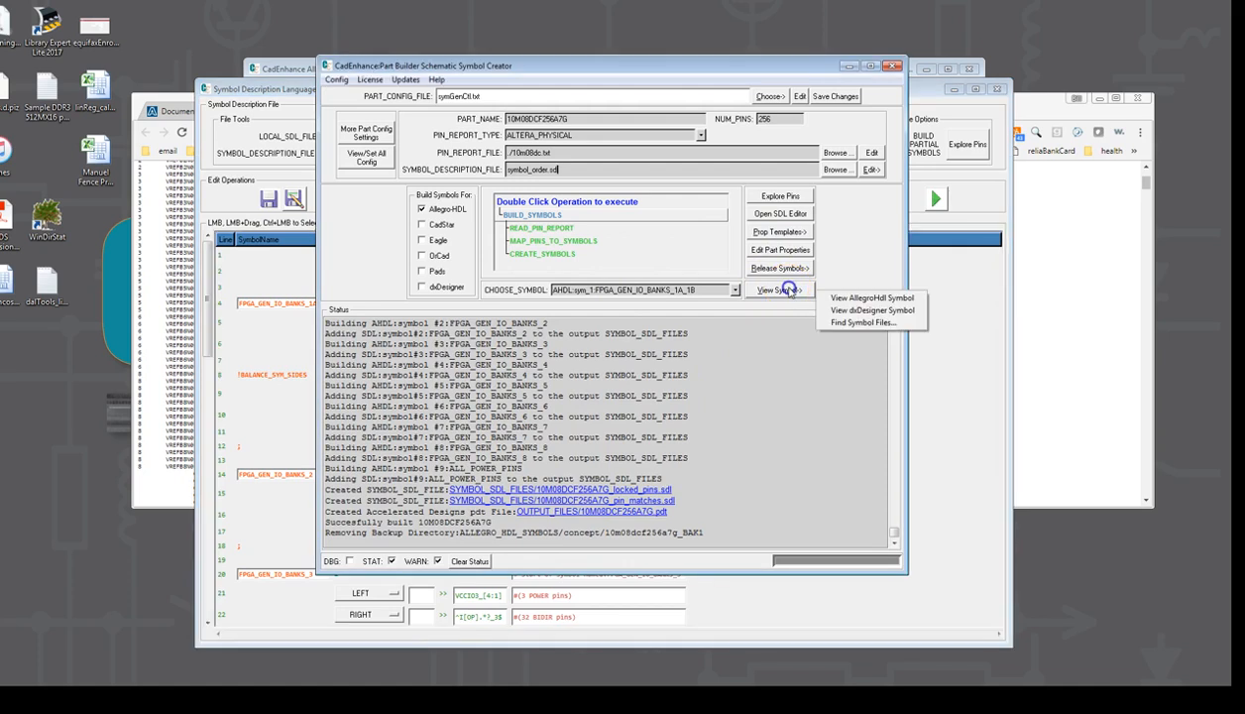
click(853, 300)
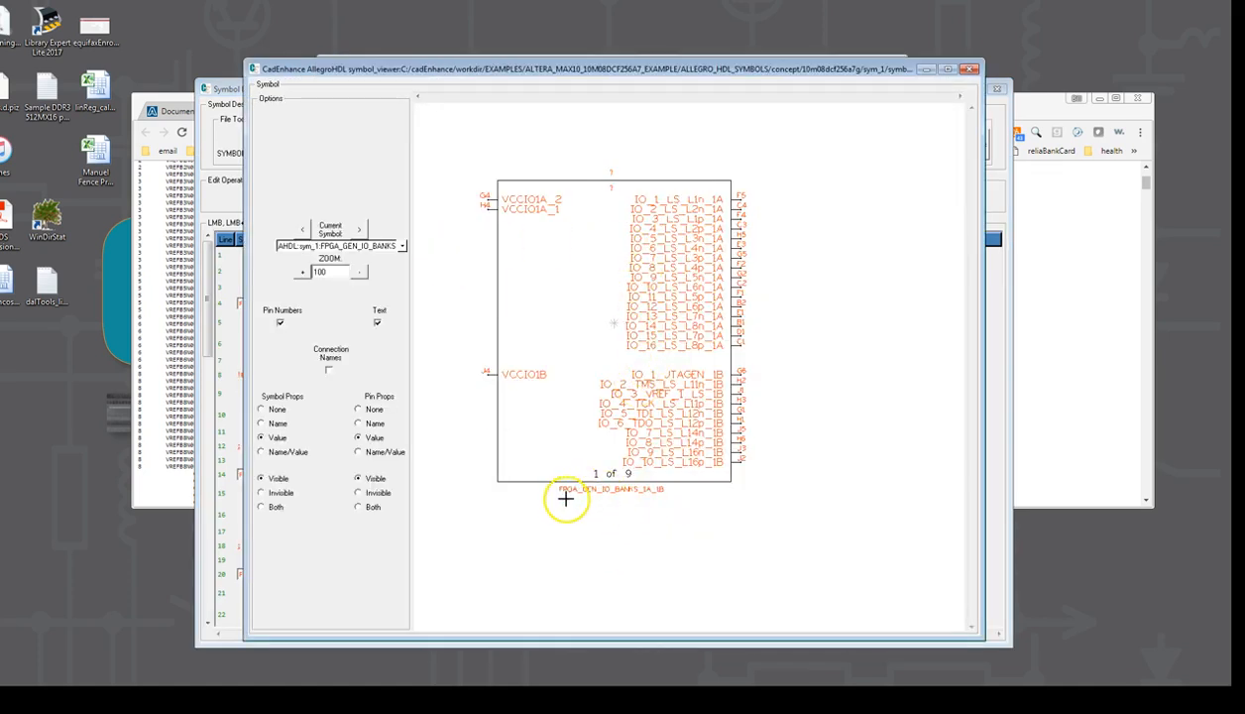
drag(533, 66, 821, 60)
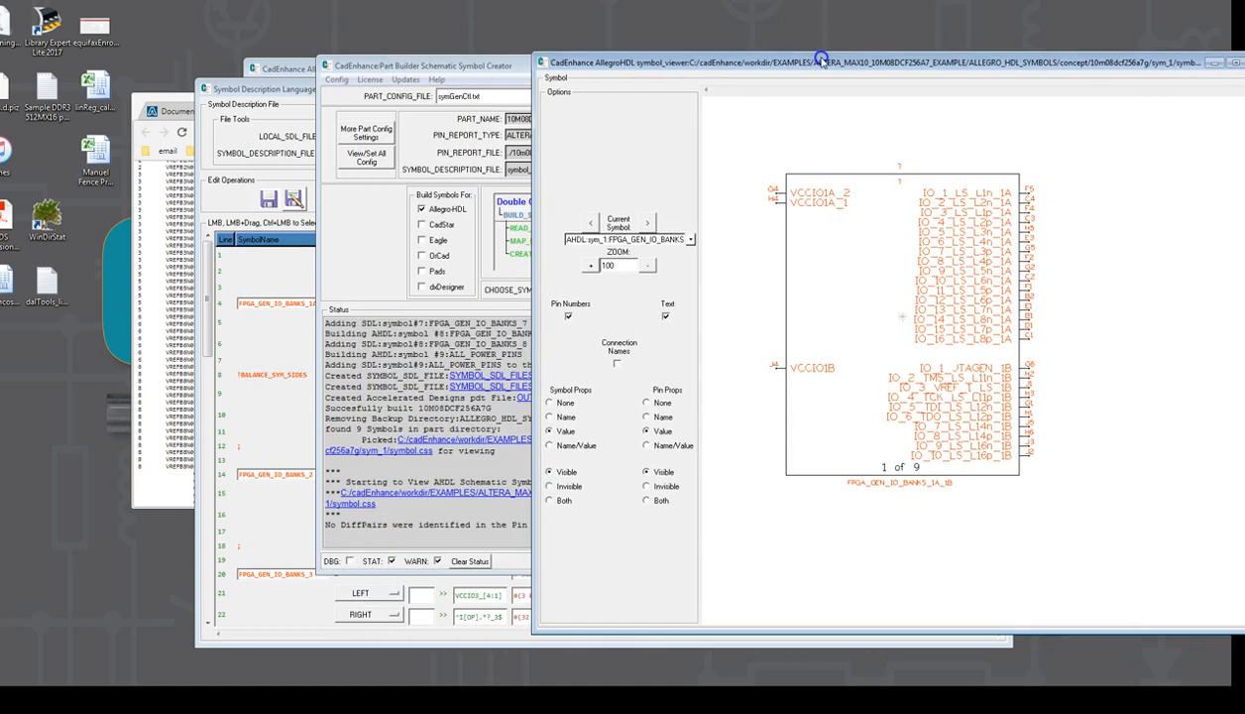
Compare the first symbol's name in the SDL editor with the label under the displayed symbol and close the symbol viewer.
click(255, 89)
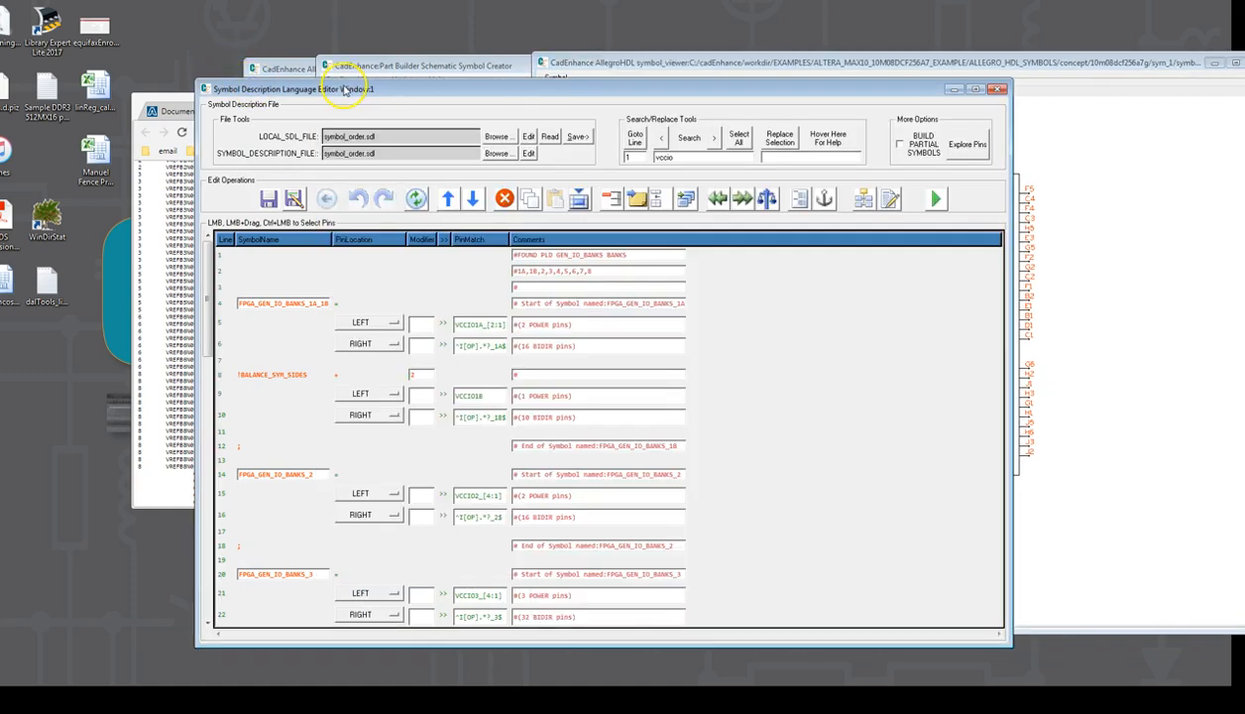
drag(179, 307, 255, 300)
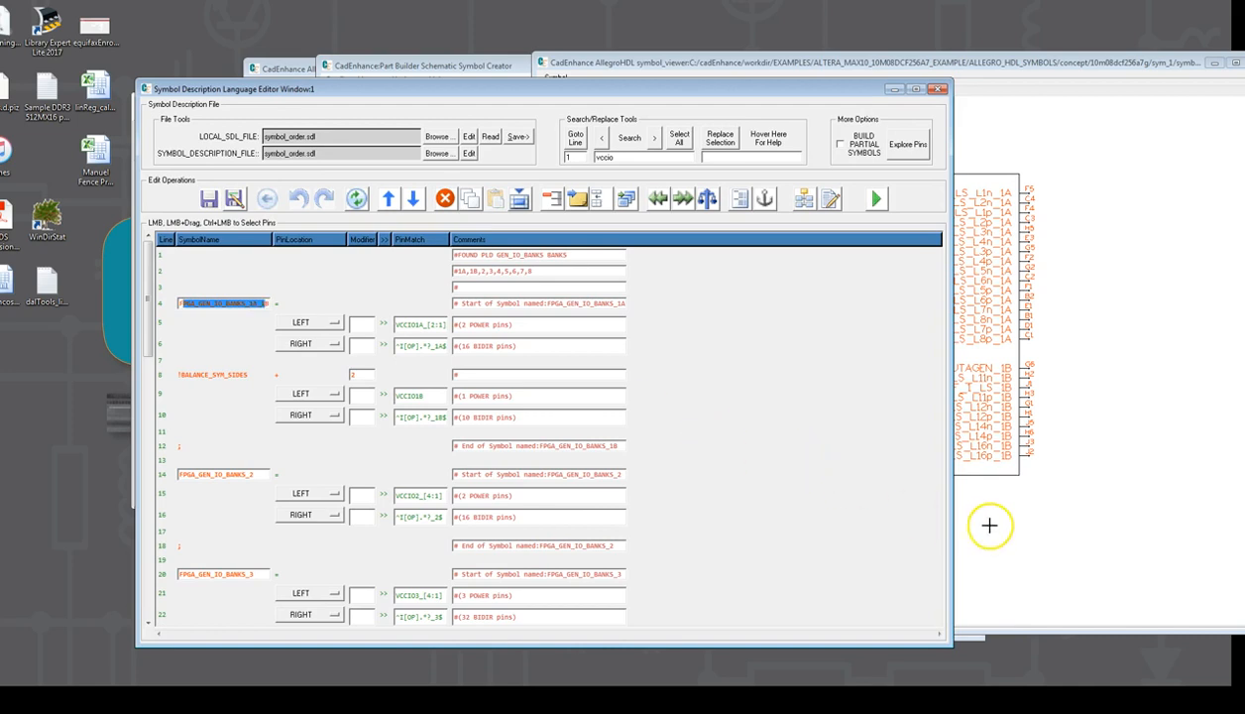
click(986, 523)
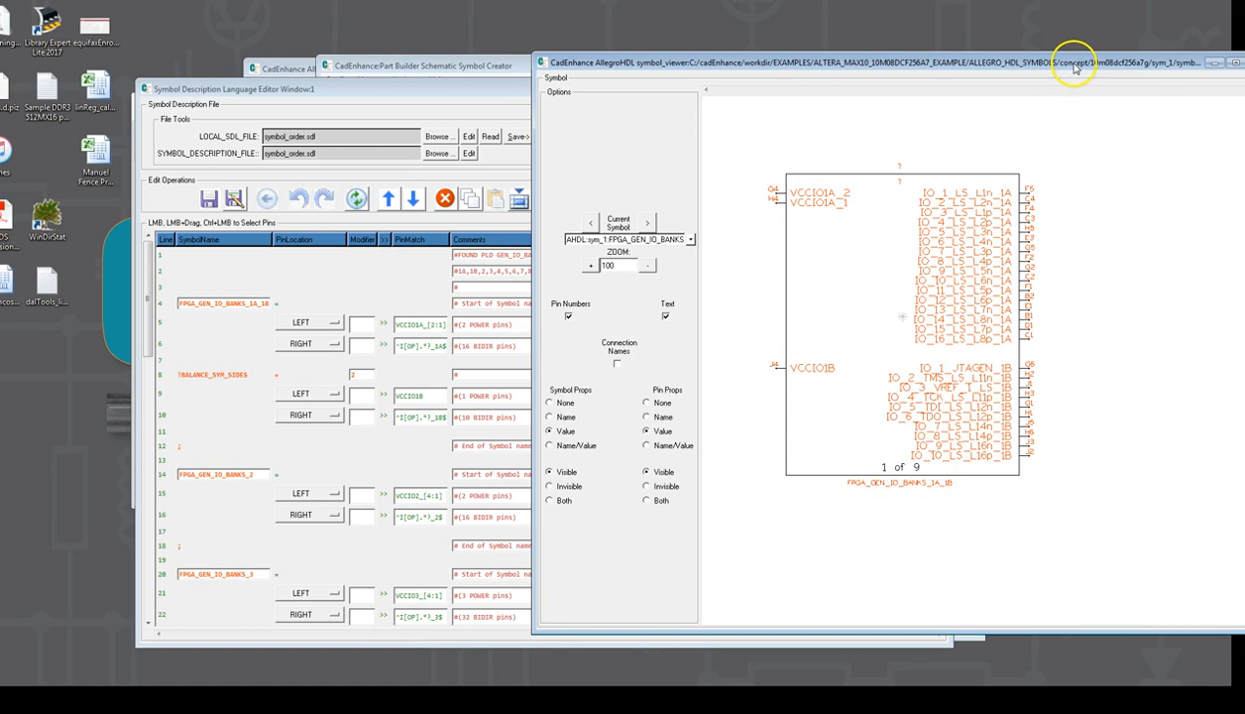
drag(1068, 61, 1002, 62)
click(1197, 64)
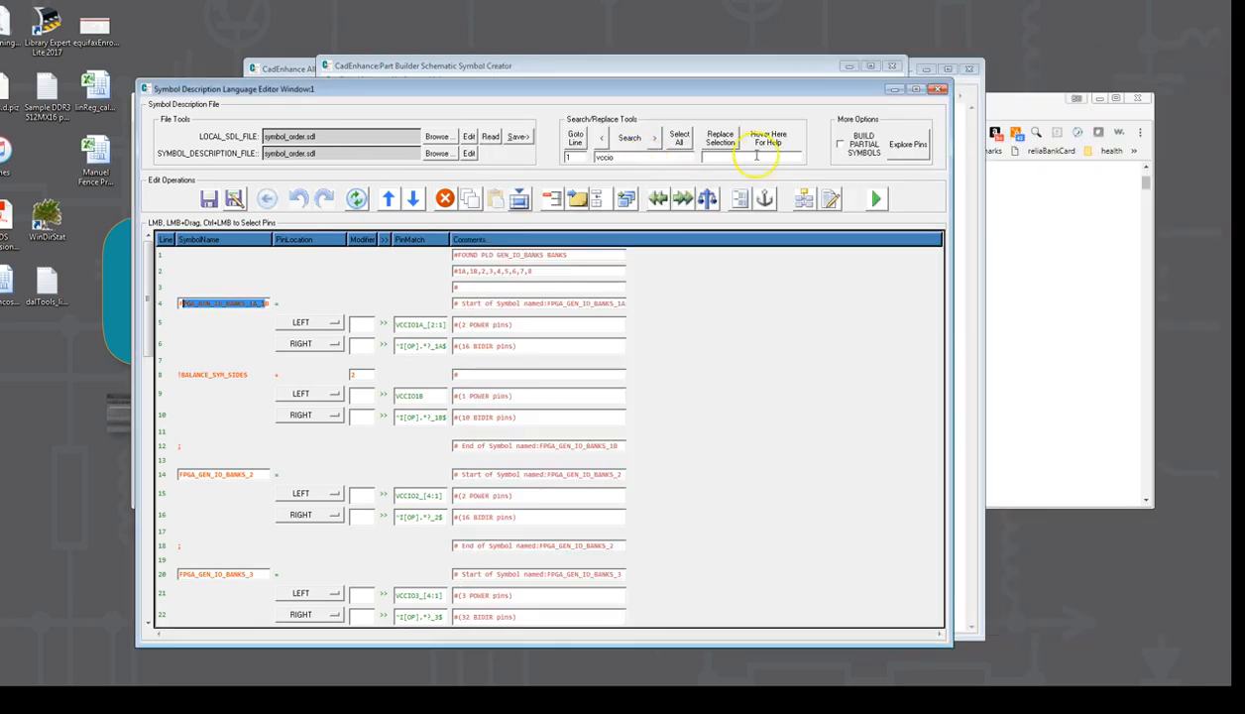